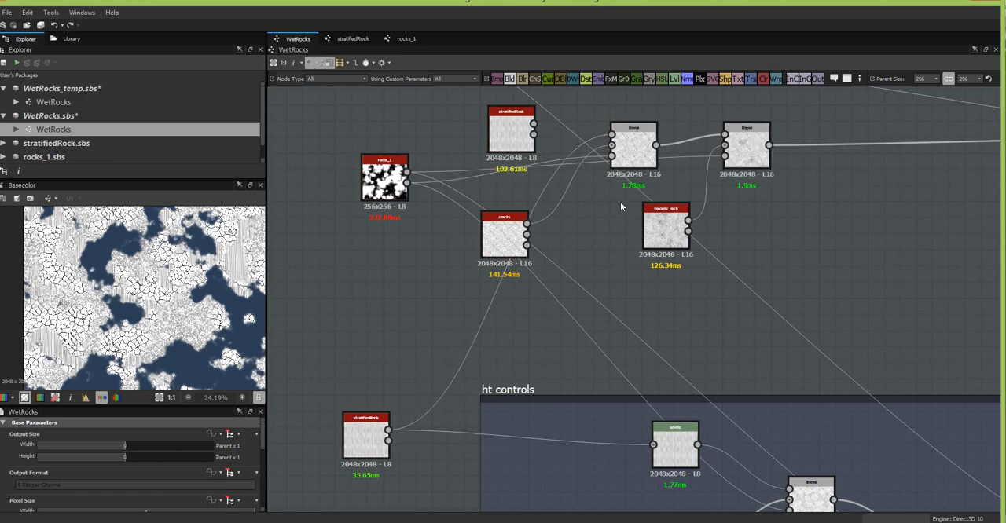
- Reconnect the two Blend nodes' cracks and volcanic_rock inputs to the height outputs of the lower cracks and volcanic_rock nodes
middle_click_drag(502, 402, 588, 126)
left_click_drag(529, 237, 469, 279)
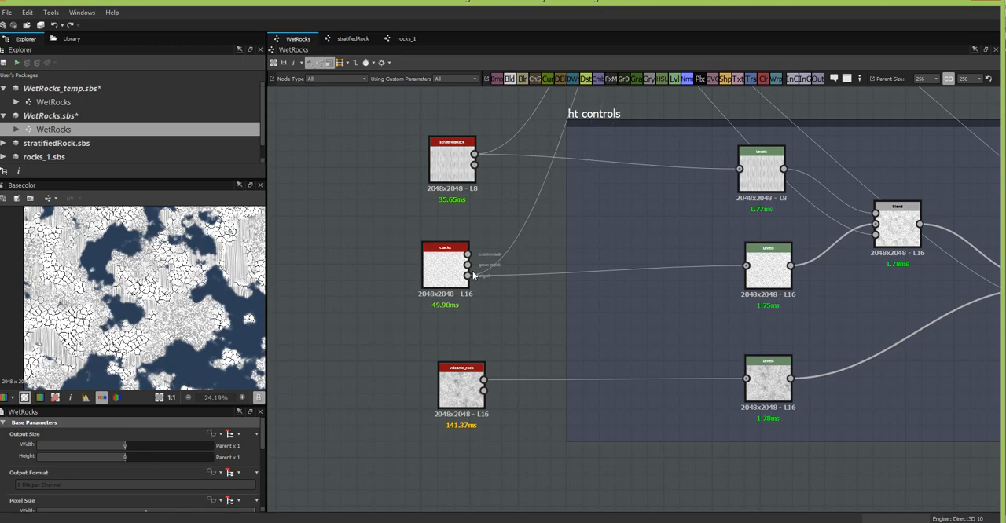
middle_click_drag(585, 141, 460, 398)
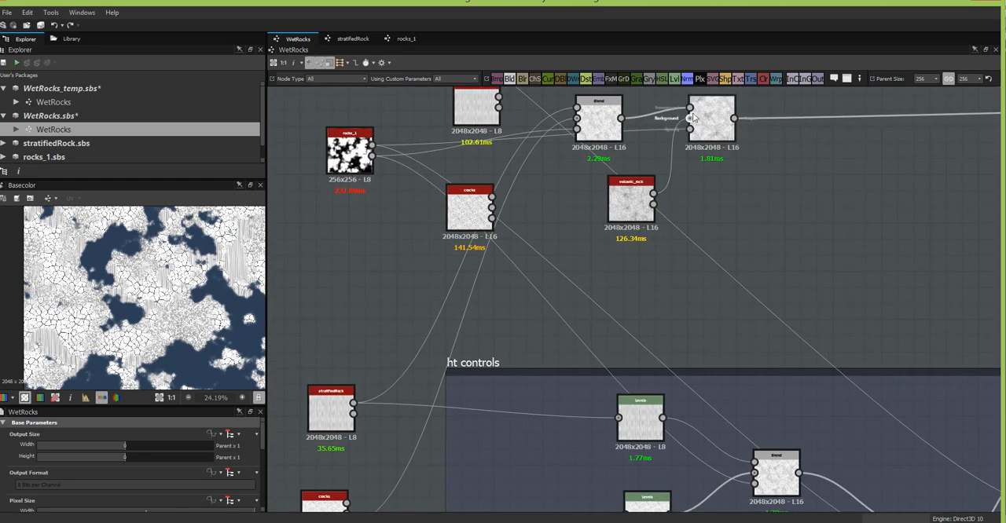
middle_click_drag(550, 330, 647, 186)
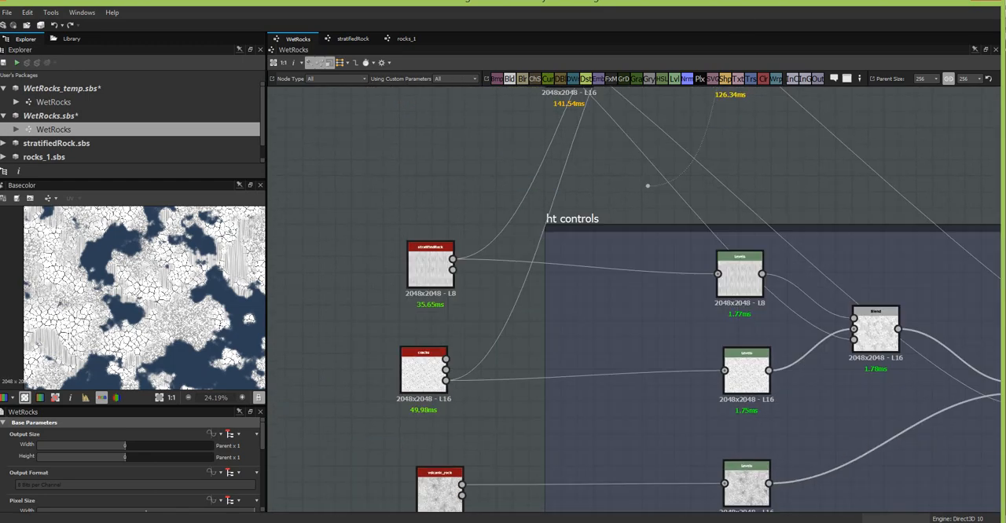
middle_click_drag(590, 302, 706, 100)
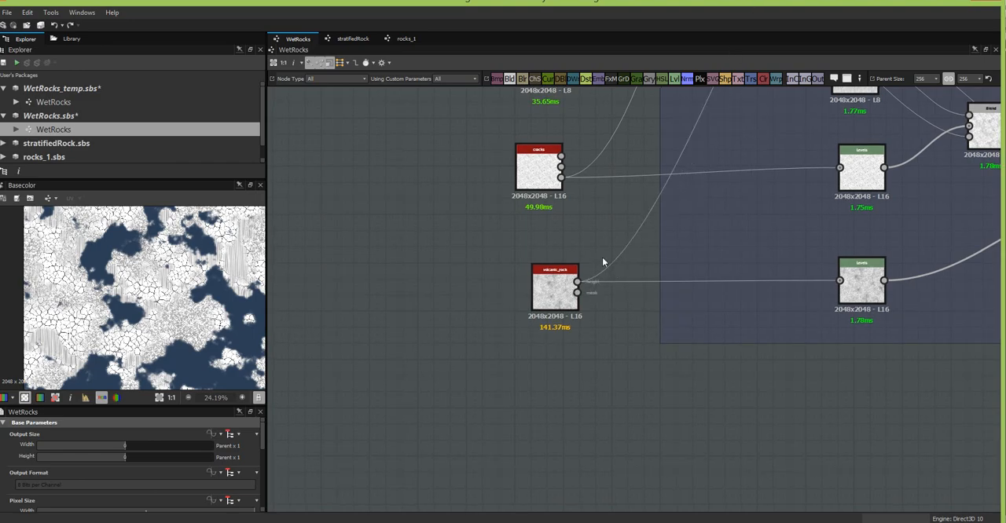
- Delete the unused upper stratifiedRock, cracks and volcanic_rock nodes beside the Blend nodes
middle_click_drag(703, 205, 520, 469)
middle_click_drag(637, 296, 558, 511)
left_click(581, 373)
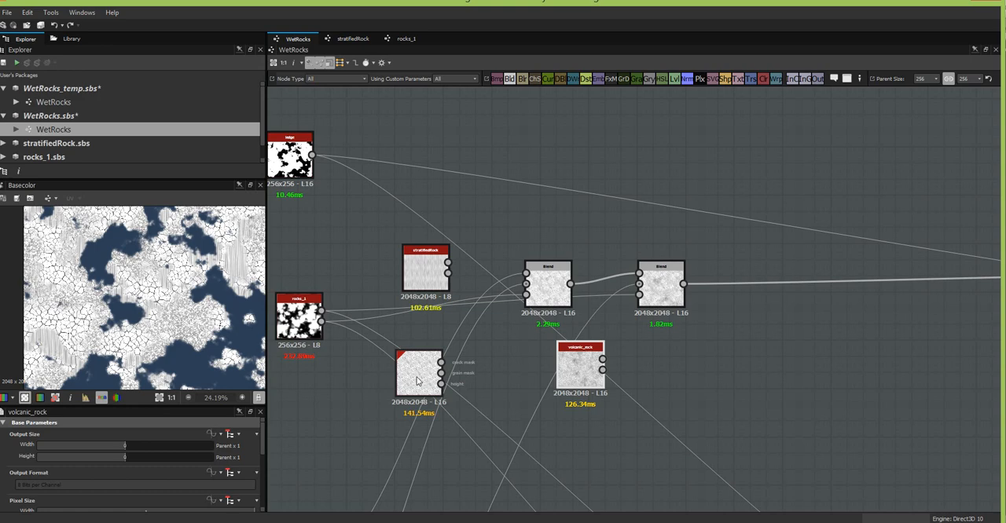
key("Delete")
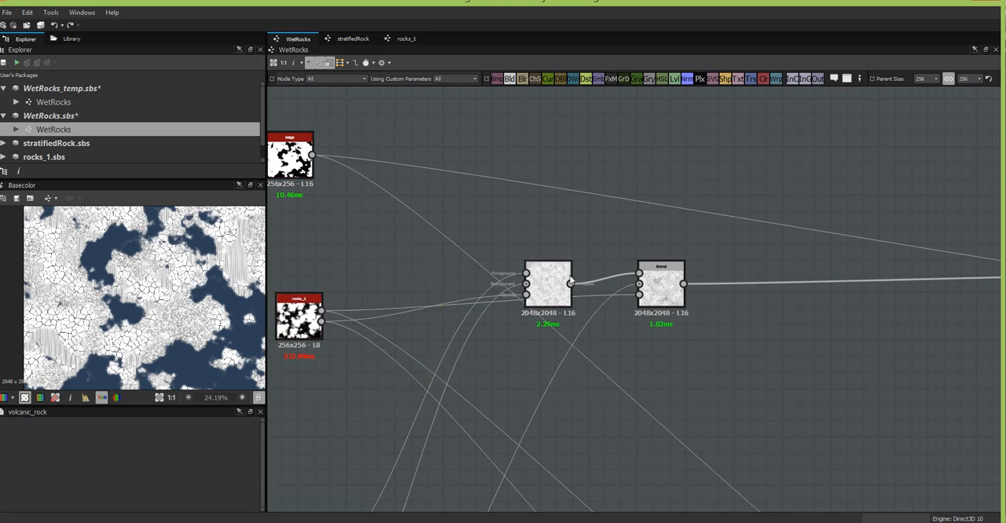
- Move the second Blend node closer to the first and connect its output to a new Gradient Map node
middle_click_drag(729, 341, 608, 359)
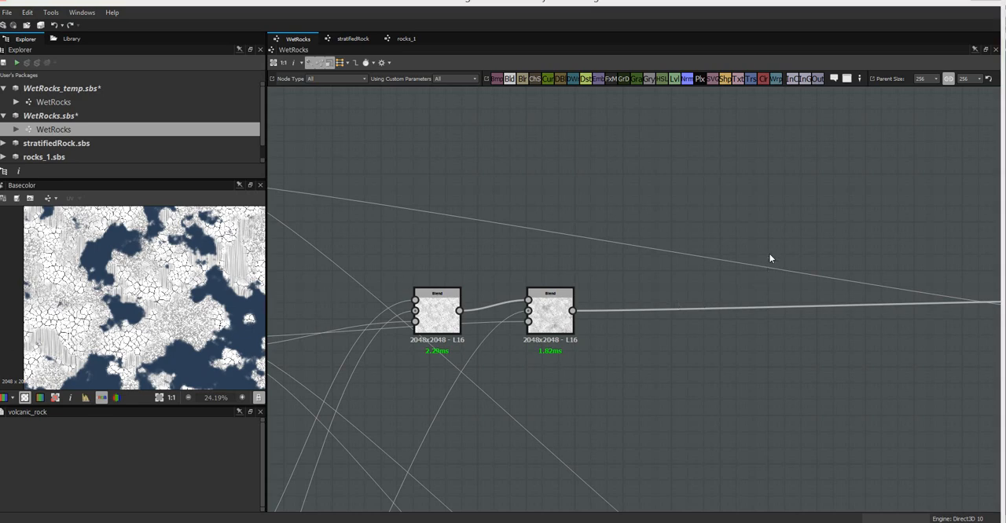
left_click_drag(548, 318, 531, 318)
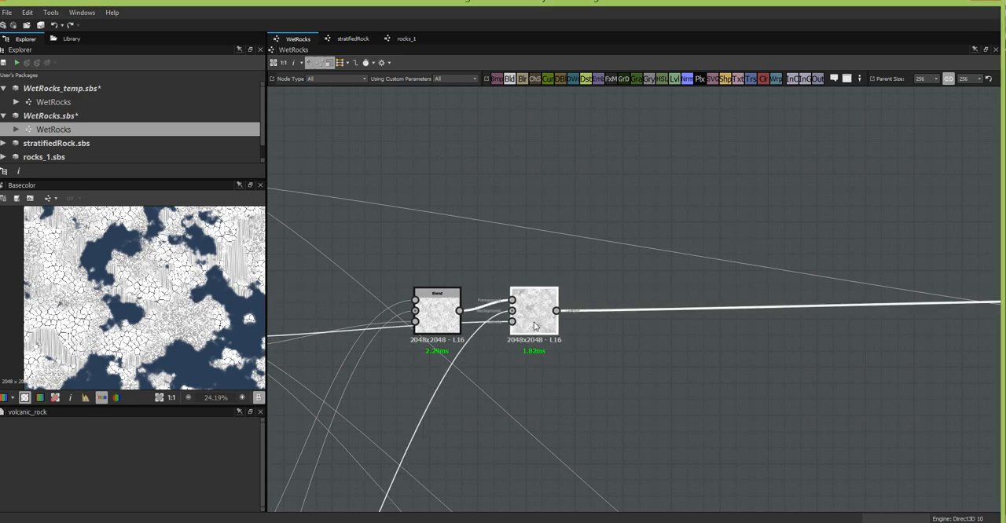
middle_click_drag(709, 240, 621, 198)
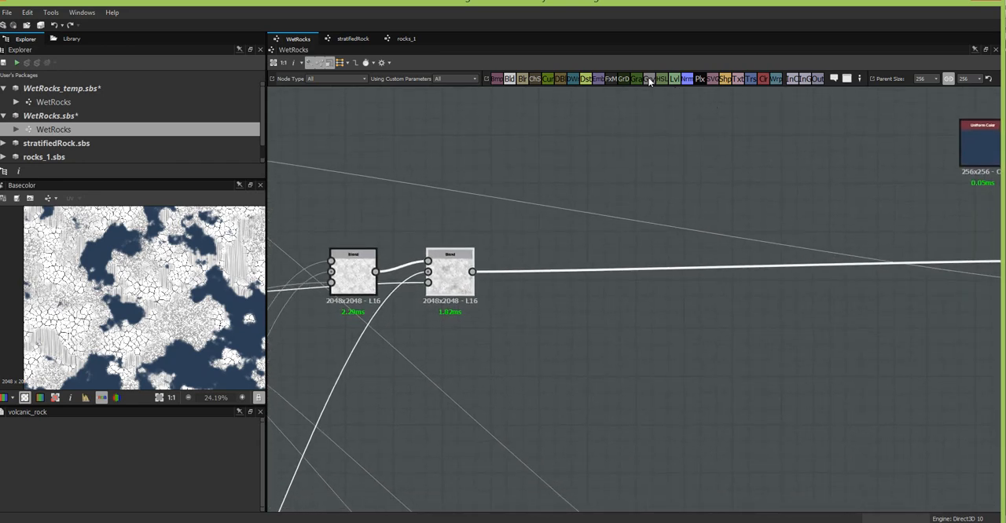
left_click_drag(648, 81, 691, 323)
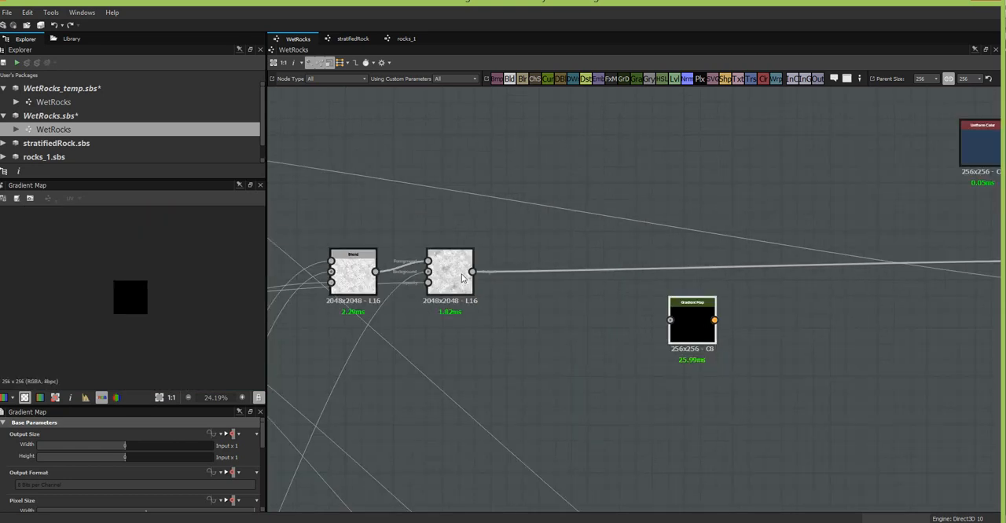
left_click_drag(472, 271, 600, 318)
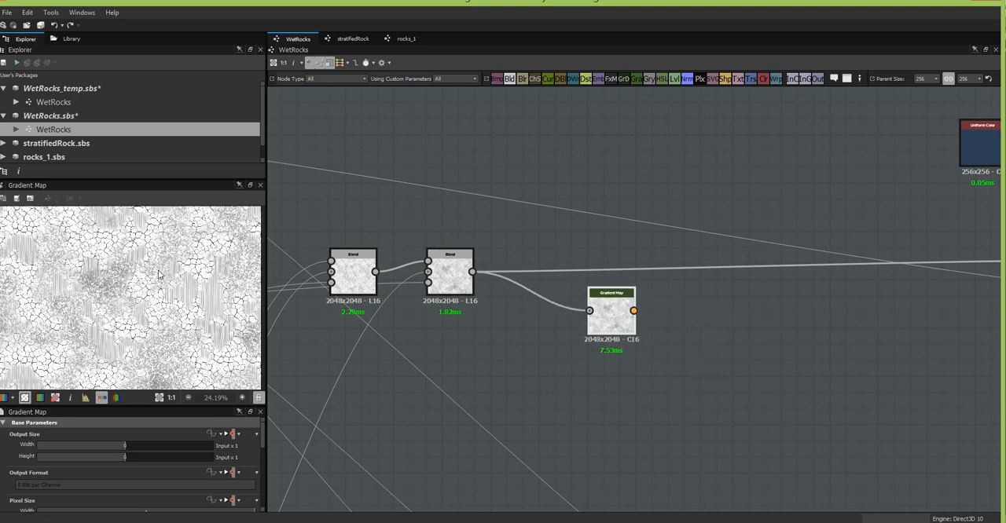
scroll(158, 273, "up", 3)
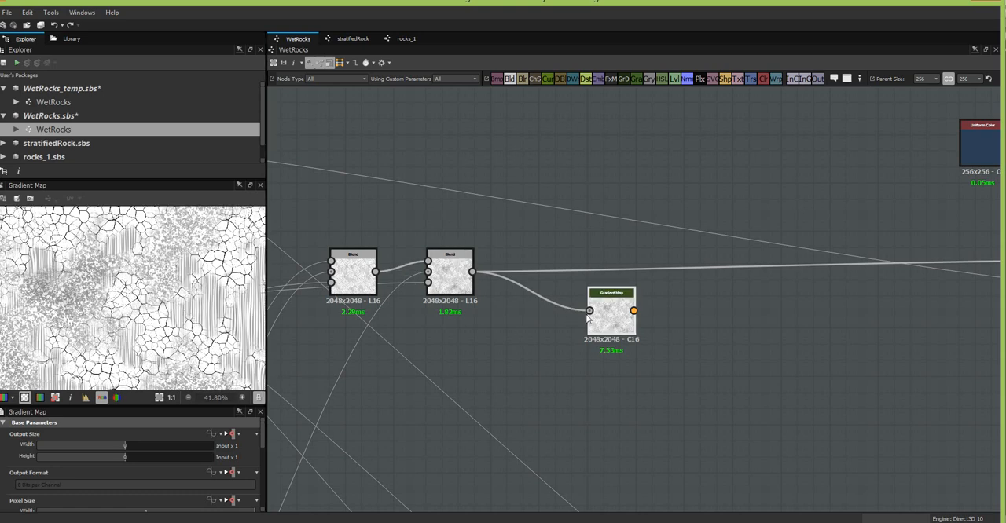
- Replace the Gradient Map's gradient with one picked diagonally across the Mexican beach pebbles photo in the browser
left_click_drag(264, 437, 260, 503)
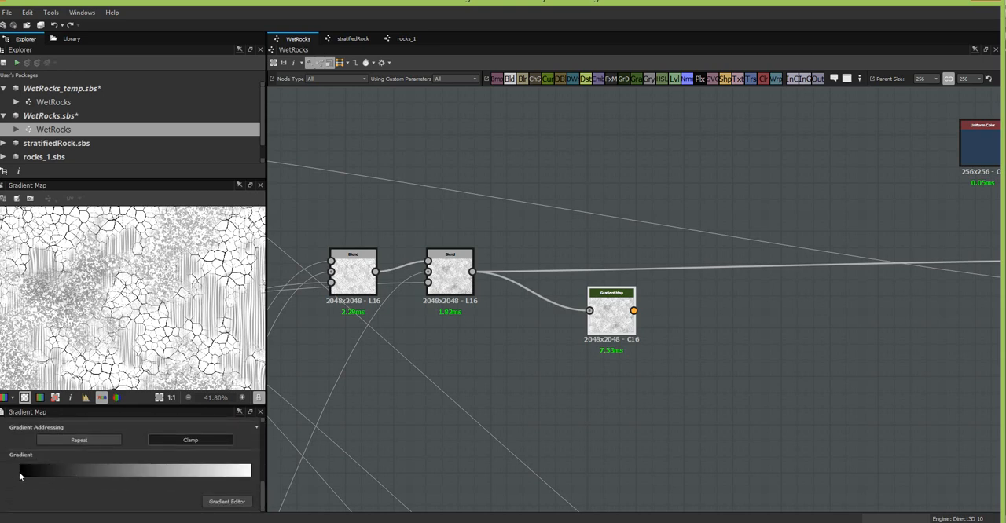
left_click(227, 502)
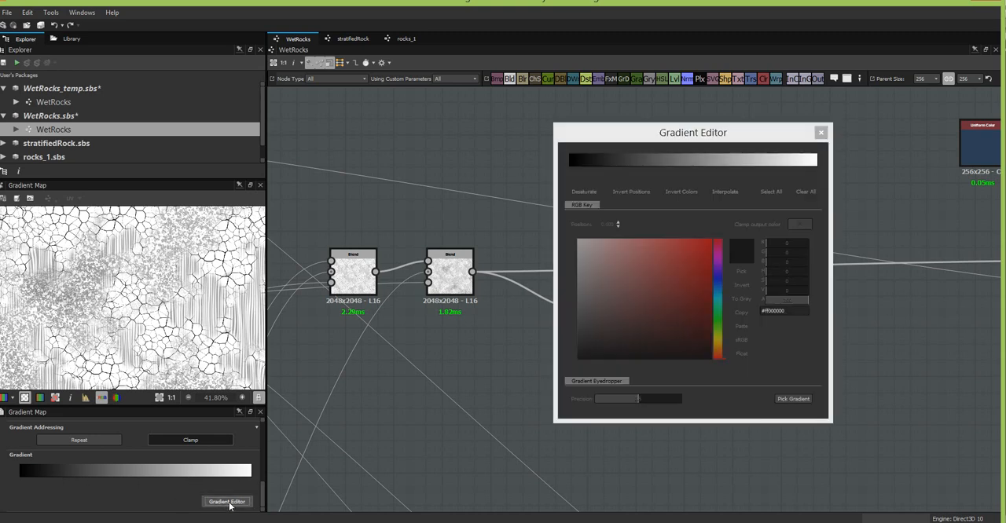
left_click_drag(607, 142, 204, 179)
left_click_drag(948, 5, 533, 9)
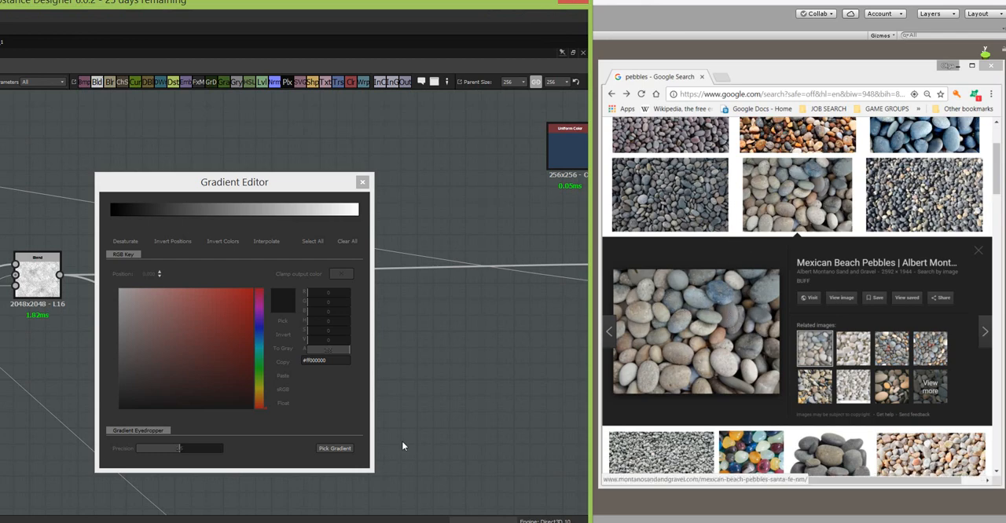
left_click(336, 449)
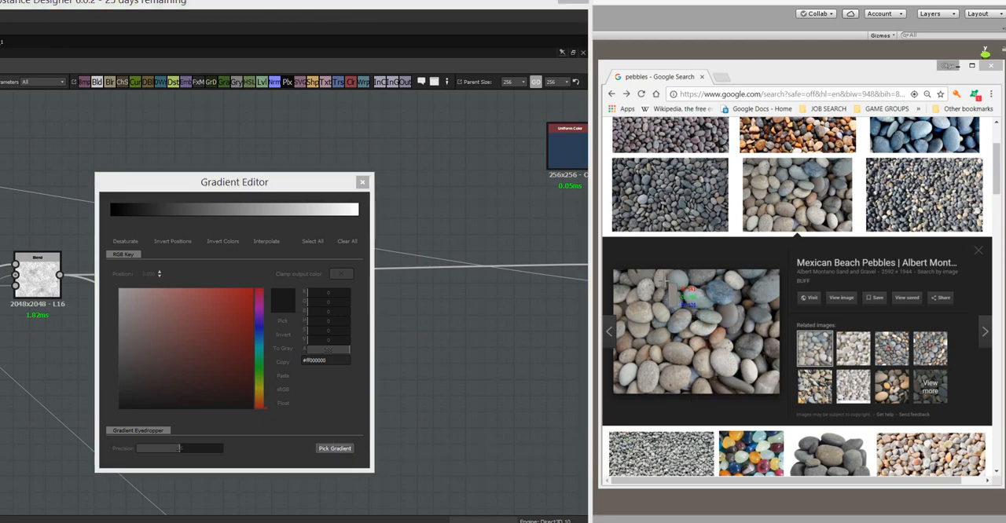
left_click_drag(668, 283, 758, 362)
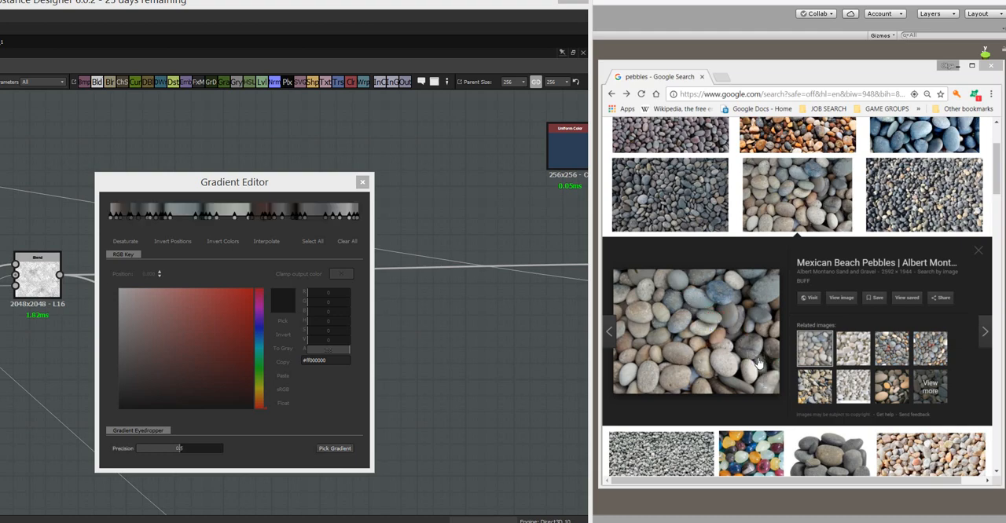
left_click(258, 185)
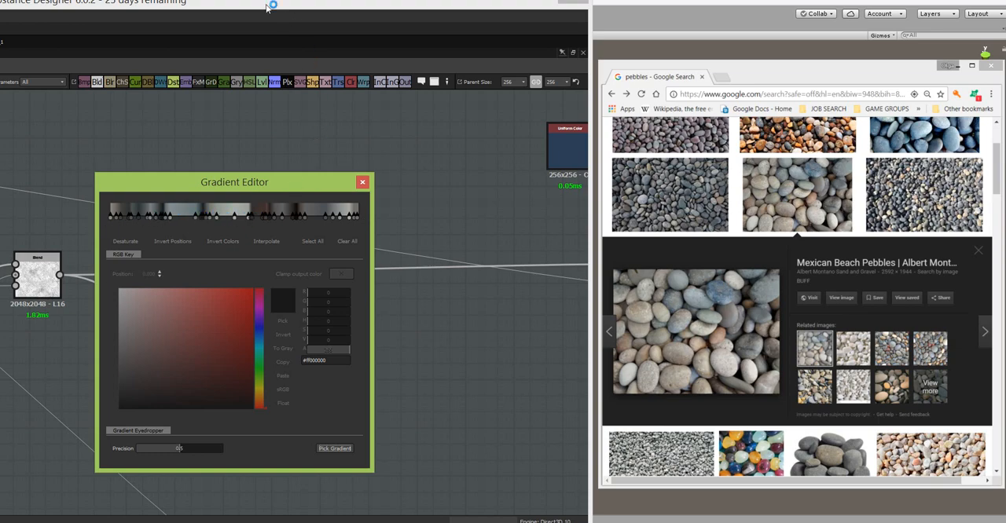
left_click_drag(268, 3, 687, 3)
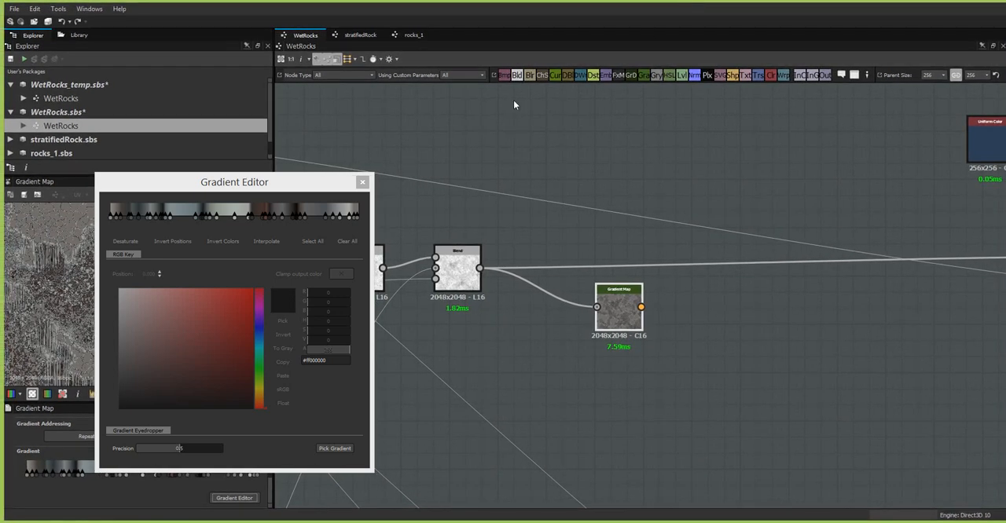
- Examine the Gradient Map result up close and compare it with the second Blend node's greyscale output
left_click_drag(286, 188, 717, 133)
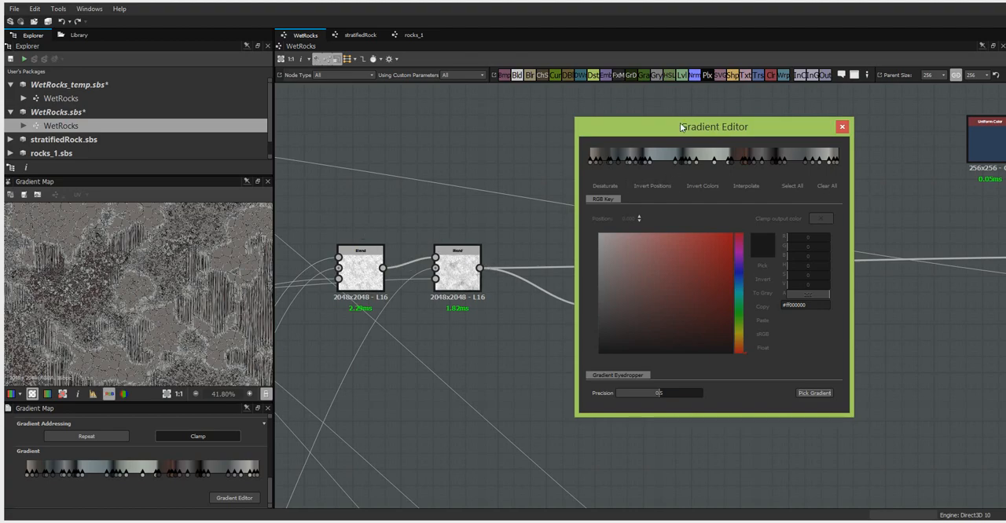
left_click_drag(680, 126, 546, 108)
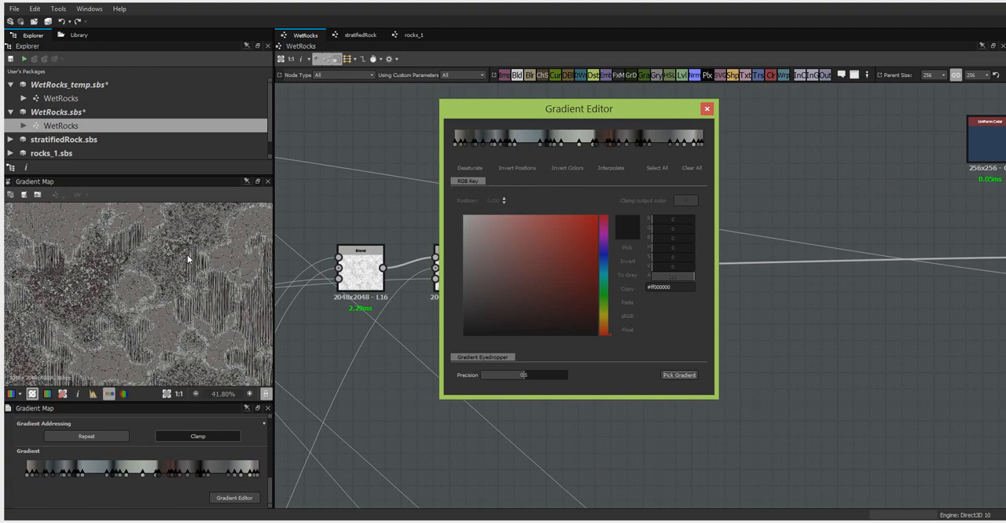
scroll(154, 279, "up", 1)
scroll(154, 277, "up", 2)
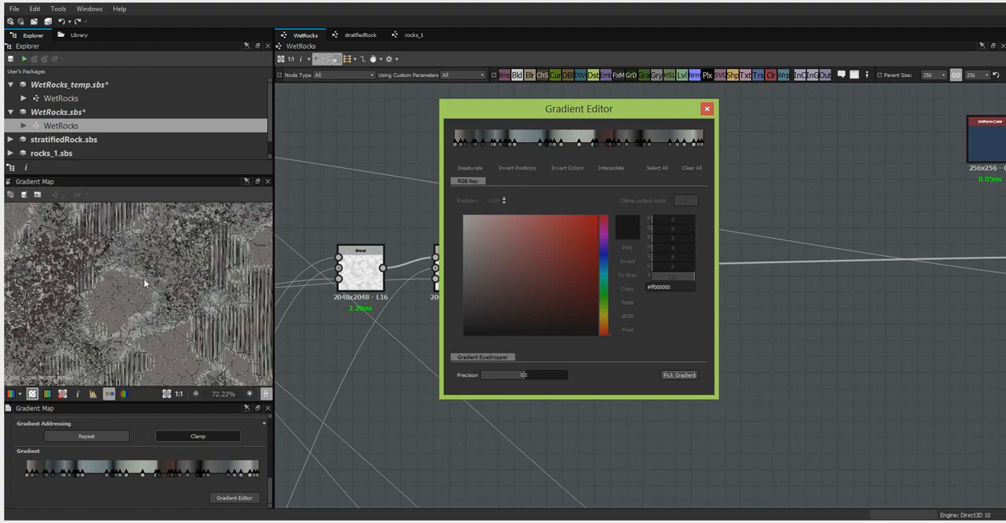
scroll(163, 330, "up", 4)
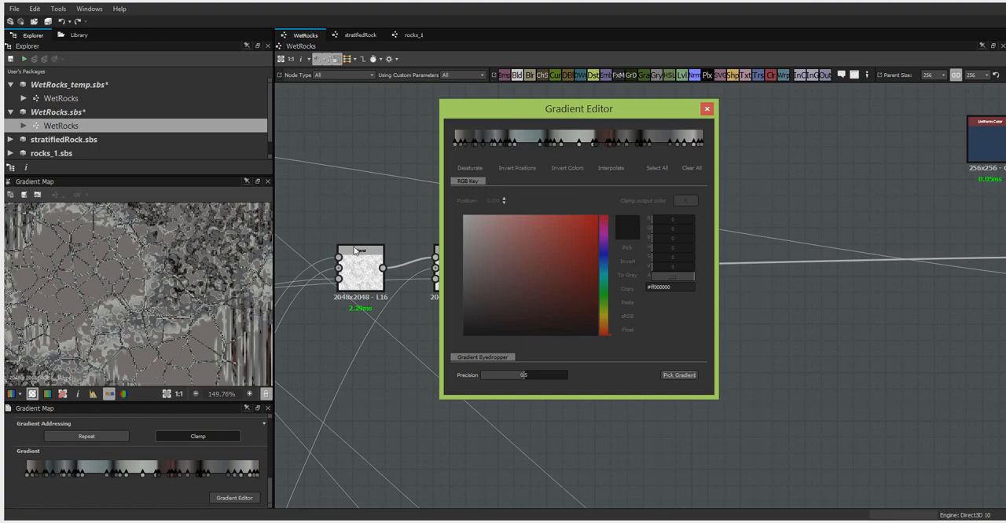
left_click_drag(515, 110, 642, 120)
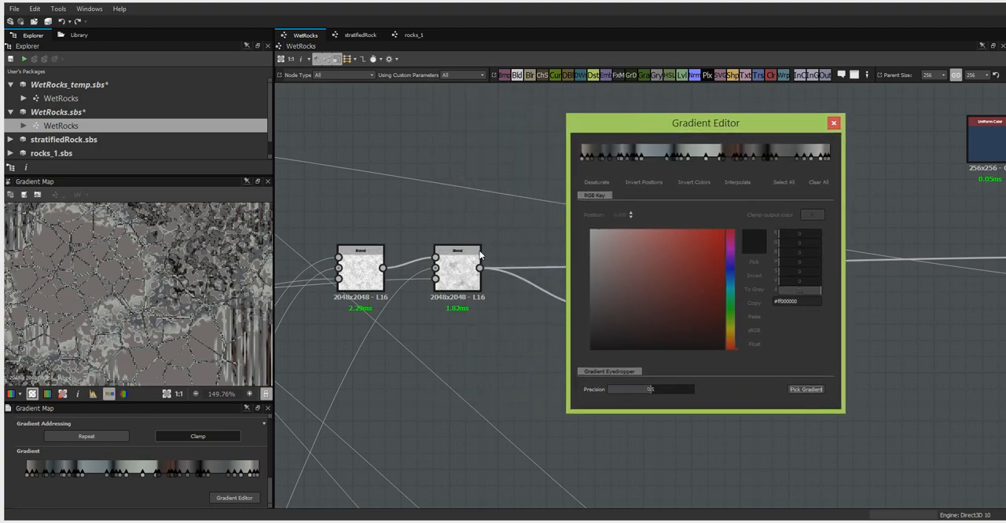
left_click(458, 268)
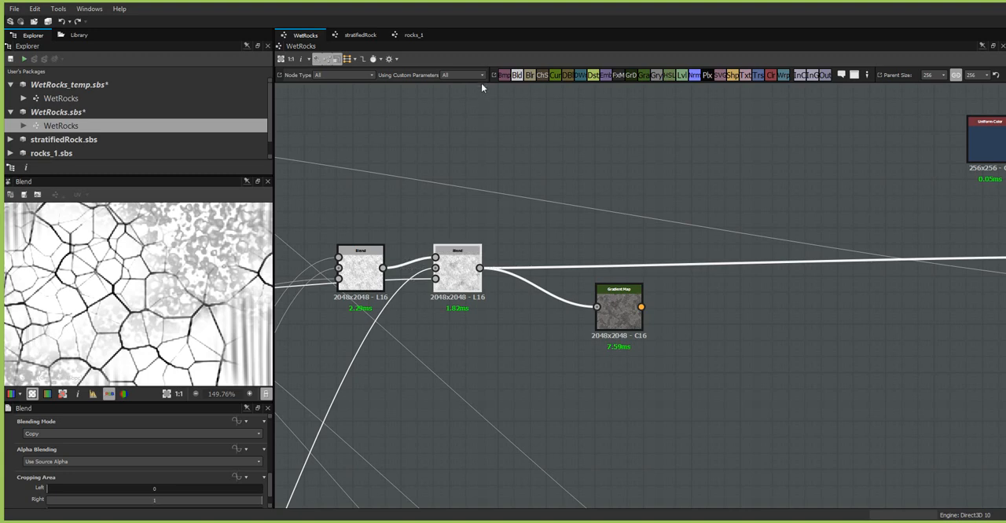
- Set the Gradient Map's first key, at position 0.000, to black
left_click(617, 311)
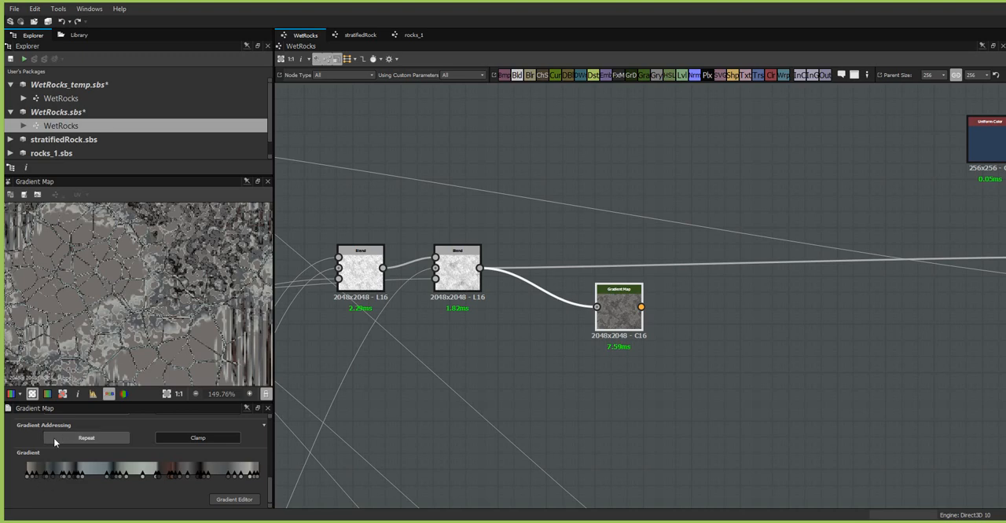
left_click(26, 481)
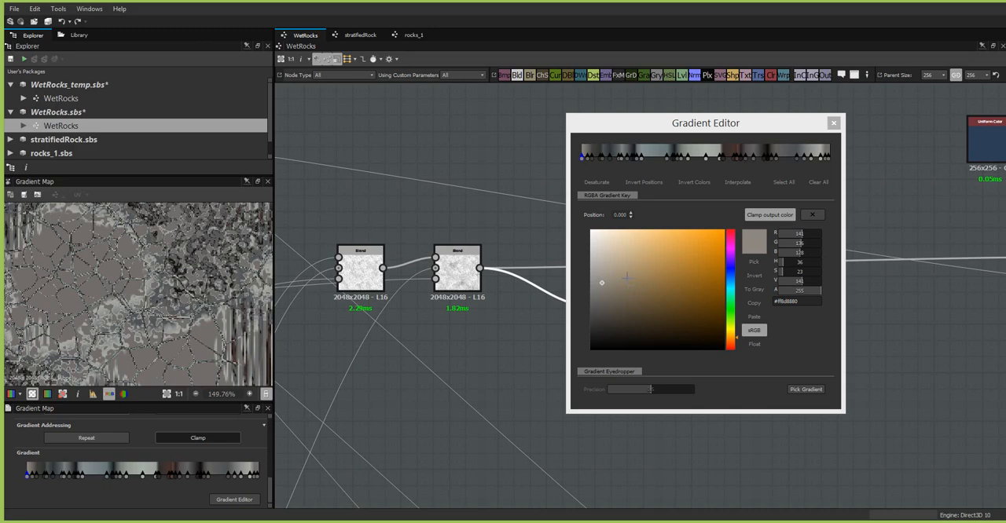
left_click_drag(601, 281, 585, 376)
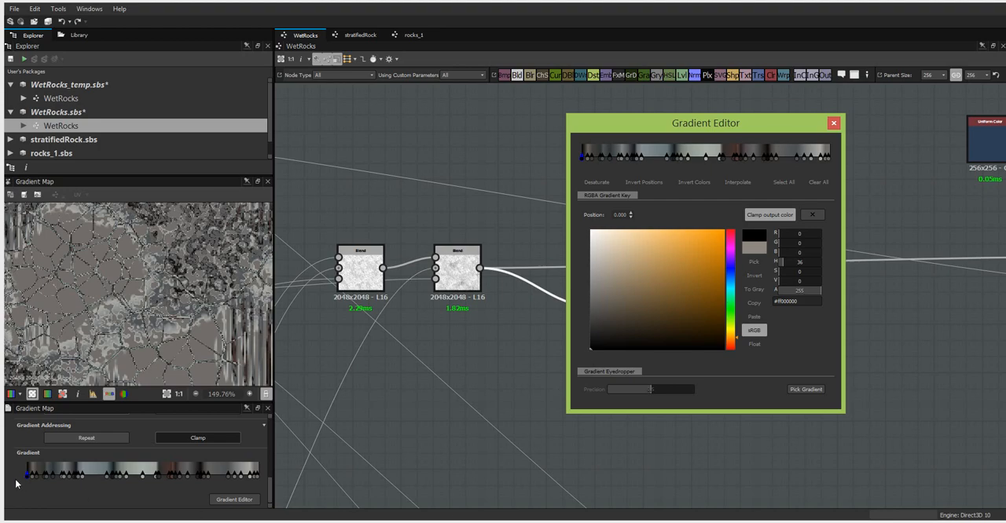
- Clear the keys crowded beside the gradient's black start and move the black key to position 0.150
left_click(33, 486)
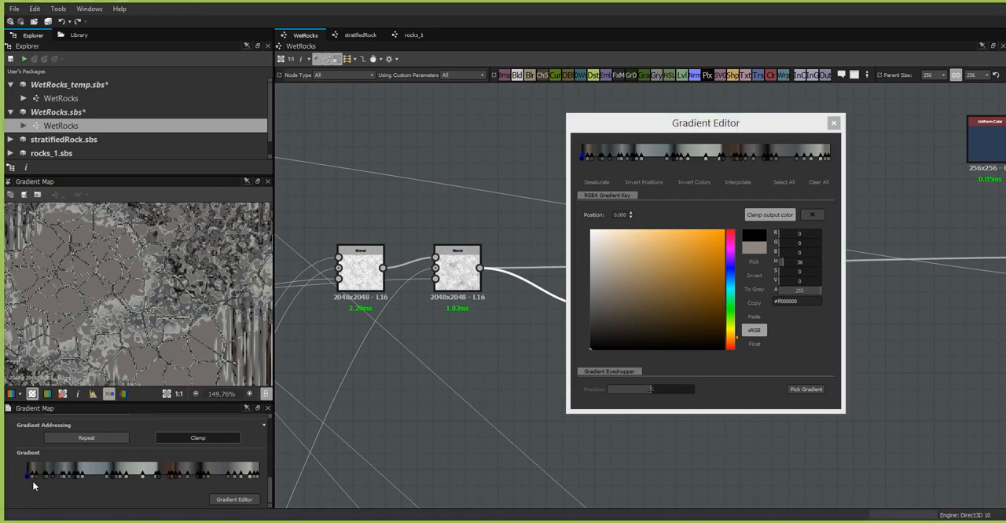
left_click_drag(47, 487, 70, 475)
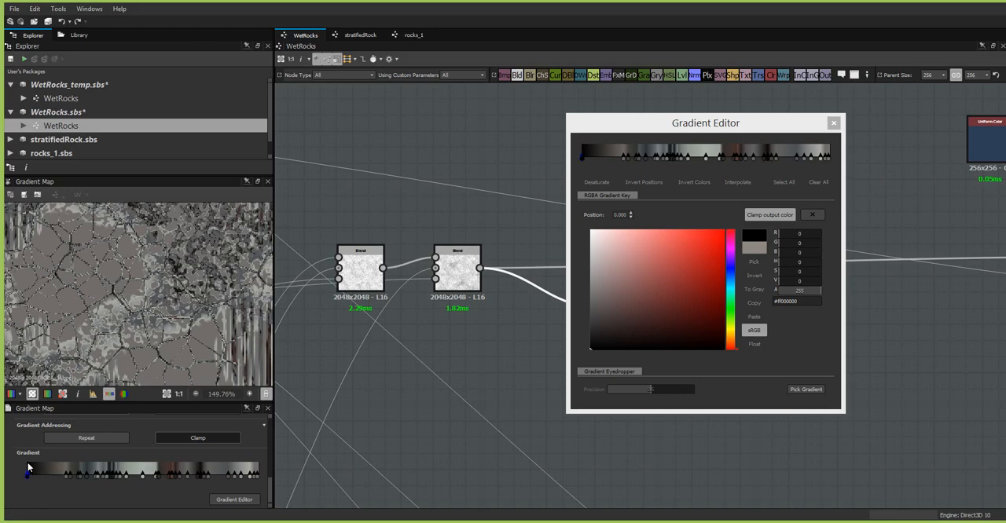
left_click_drag(27, 481, 64, 486)
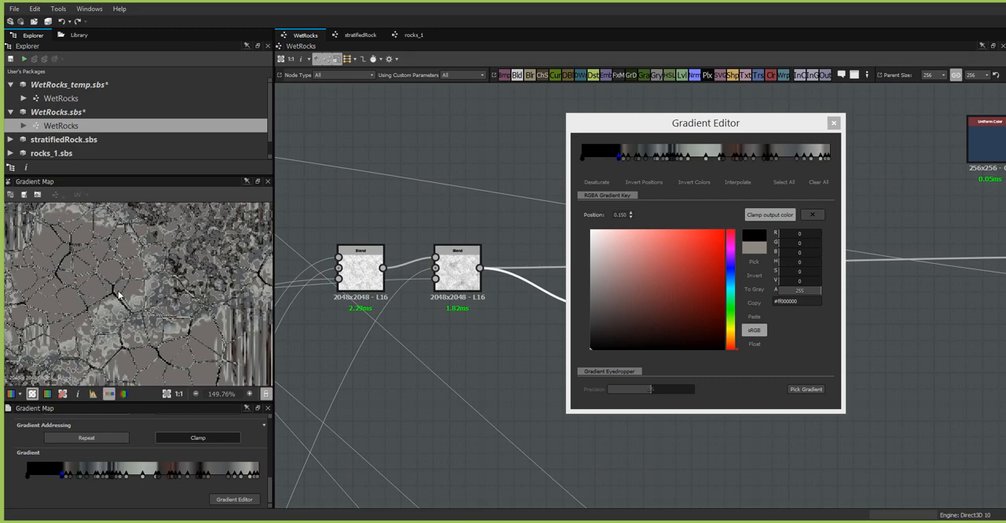
- Check the second Blend's output, adjust the gradient's middle keys and darken the key at position 0.500 to #ff2d302d
double_click(458, 280)
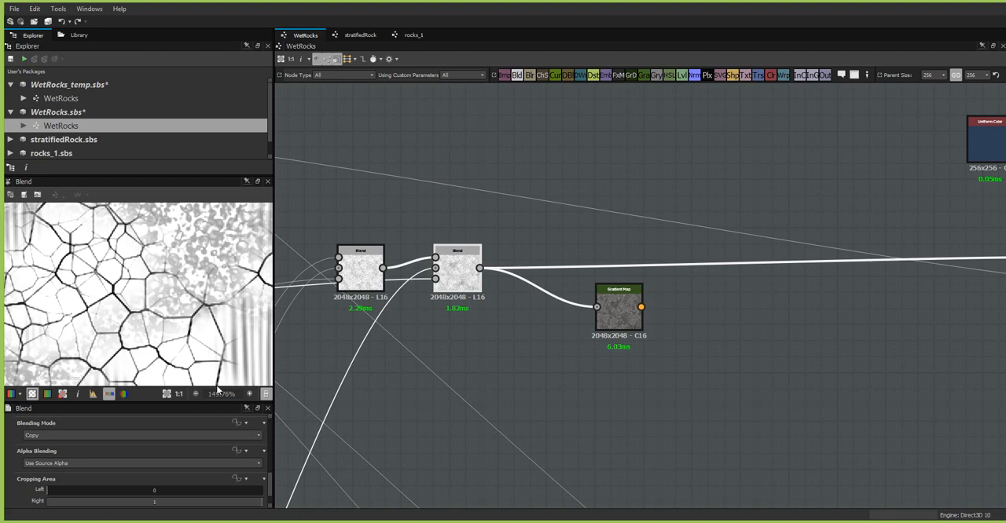
double_click(619, 310)
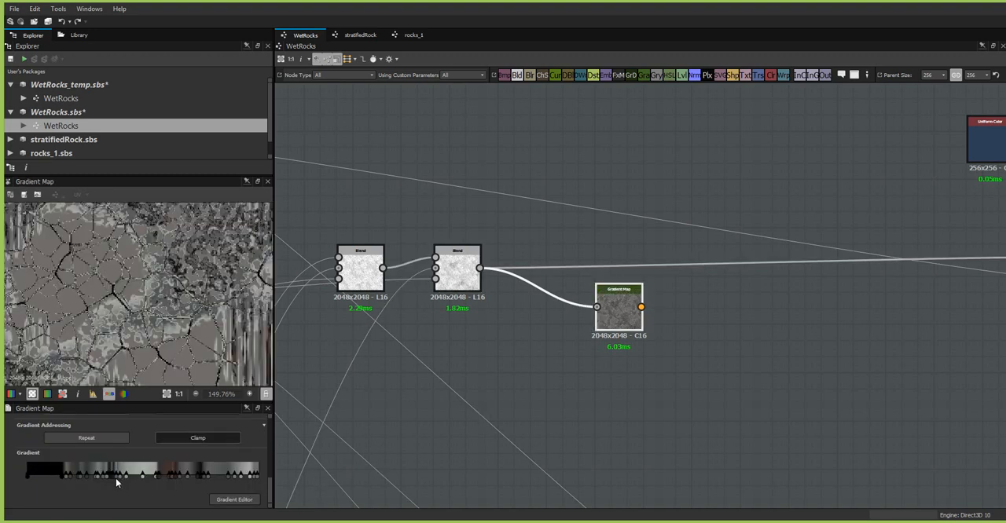
left_click_drag(112, 481, 85, 477)
left_click_drag(101, 482, 138, 489)
double_click(144, 479)
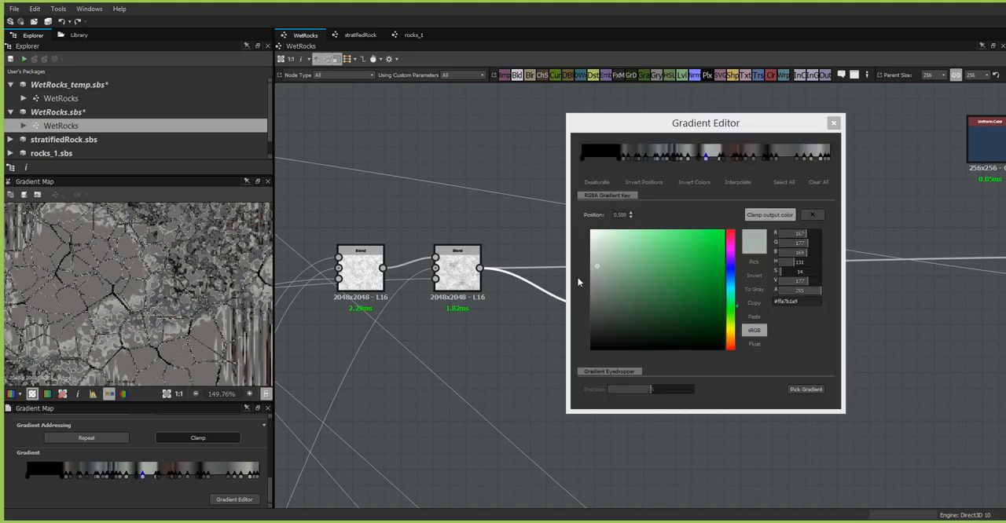
mouse_move(597, 268)
left_mouse_down()
mouse_move(586, 318)
mouse_move(600, 327)
left_mouse_up()
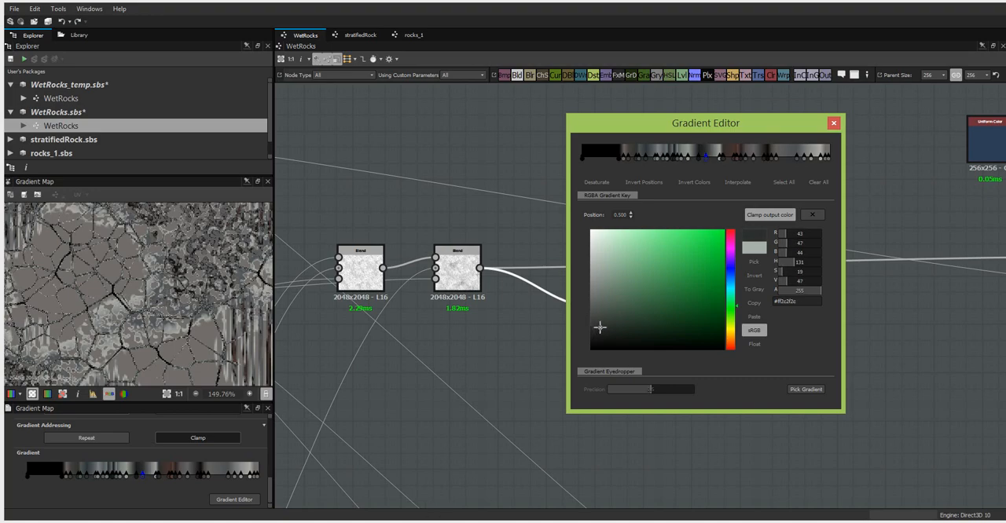
- Darken the light key near the middle of the gradient to #ff0a0b0a and move it to position 0.454
left_click(126, 476)
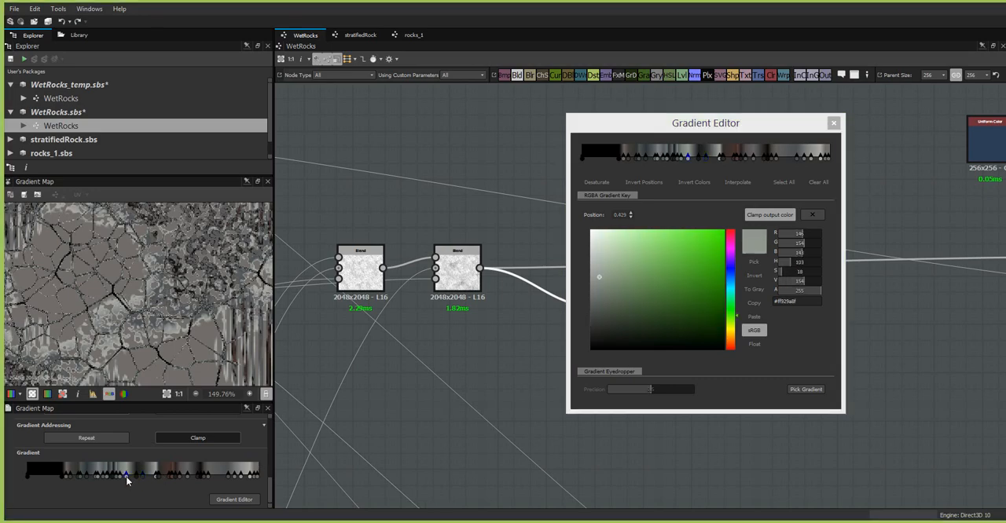
left_click_drag(598, 276, 593, 344)
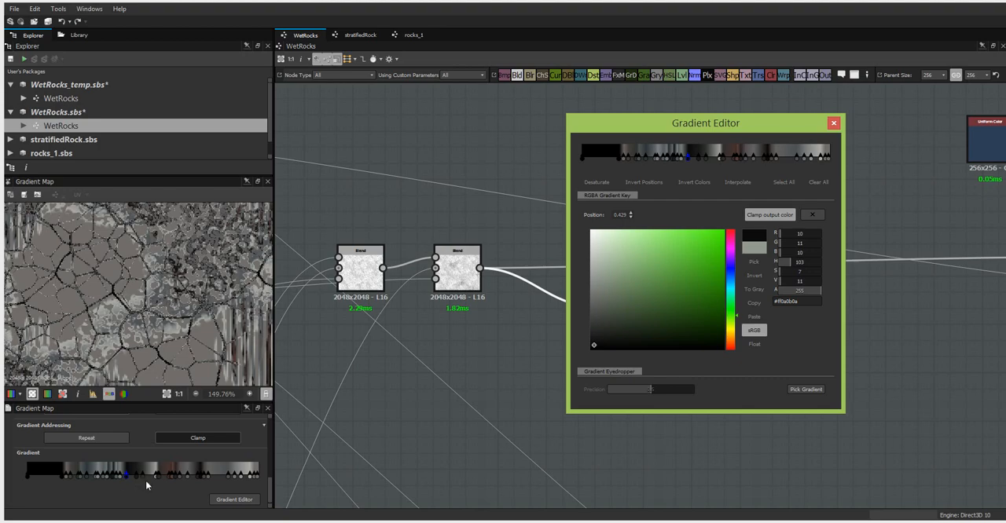
mouse_move(145, 483)
left_mouse_down()
mouse_move(125, 475)
mouse_move(152, 483)
mouse_move(131, 481)
left_mouse_up()
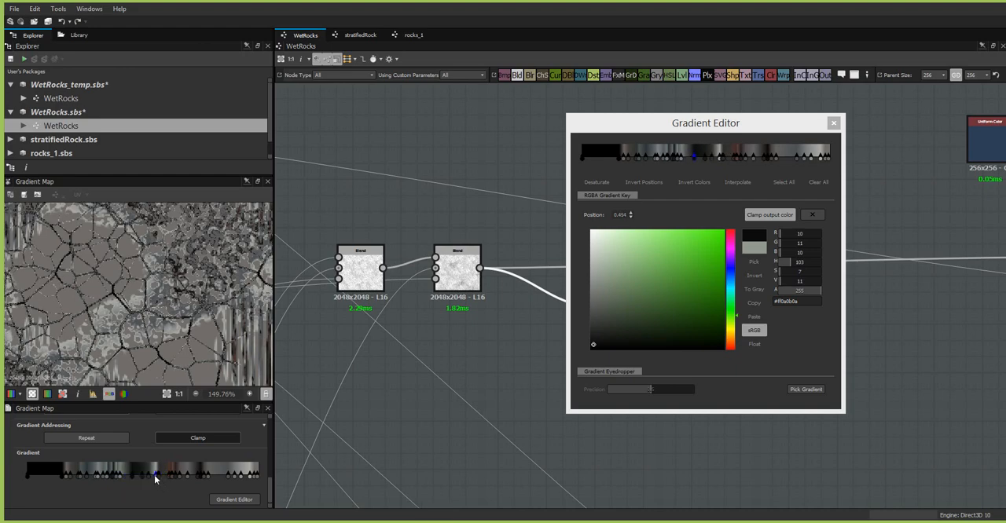
- Darken the gradient key at position 0.571 to #ff0c0b0b, check the result and close the Gradient Editor
left_click(155, 477)
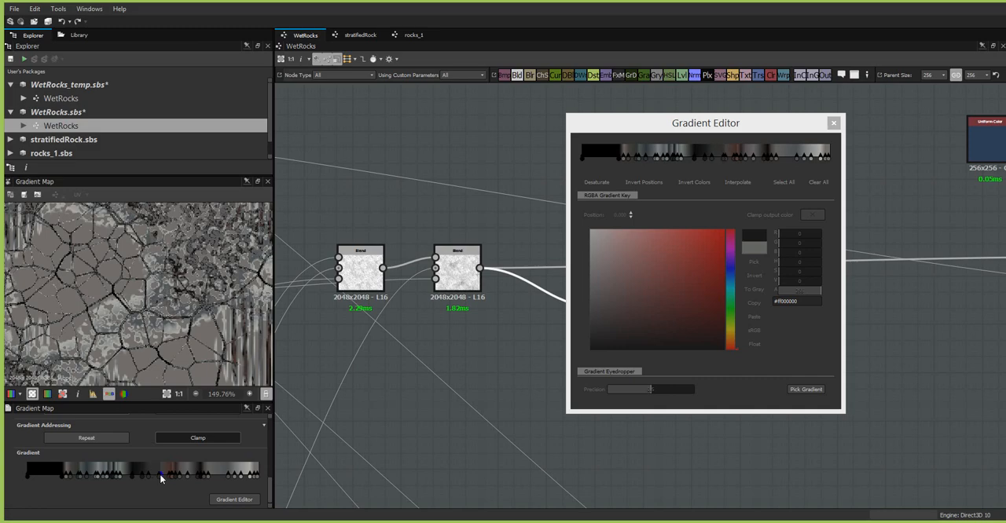
left_click(162, 476)
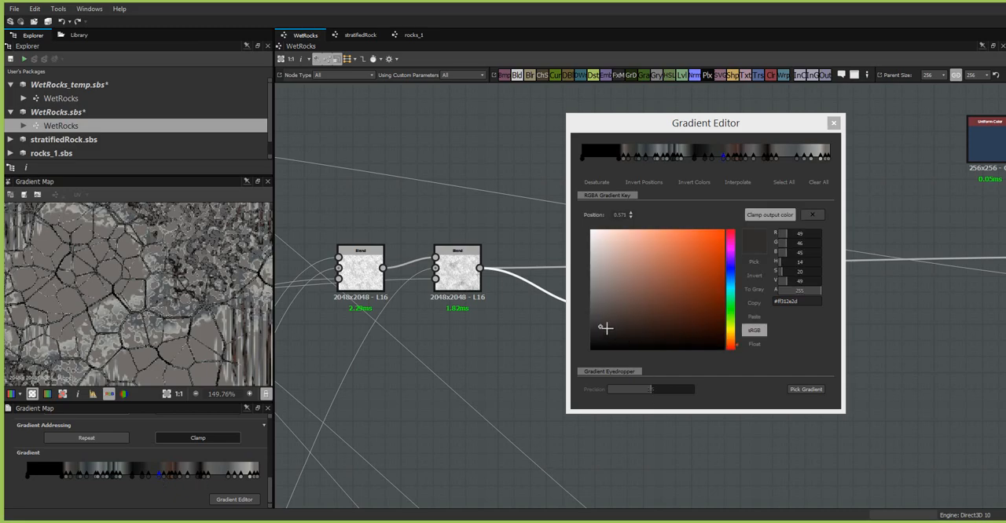
left_click(598, 342)
left_click_drag(599, 342, 599, 344)
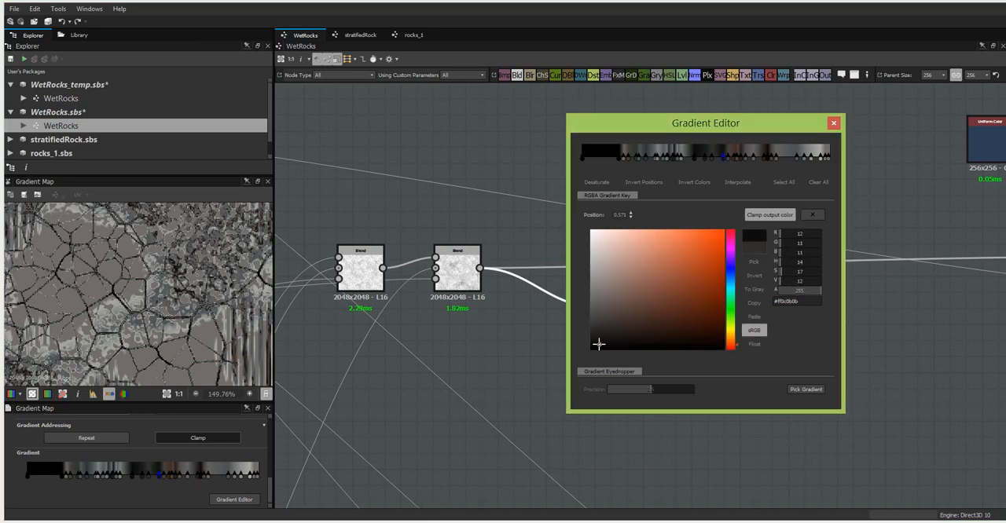
scroll(90, 288, "down", 3)
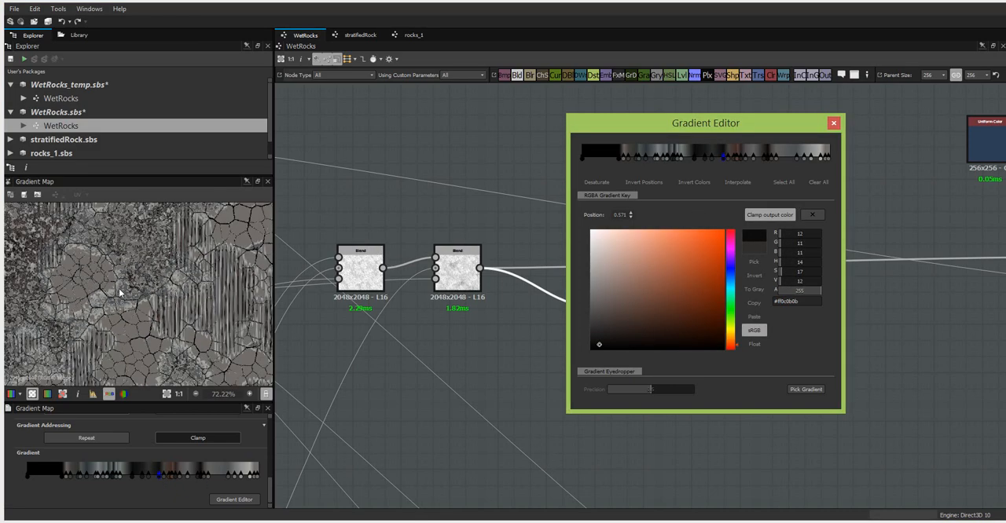
scroll(186, 301, "down", 2)
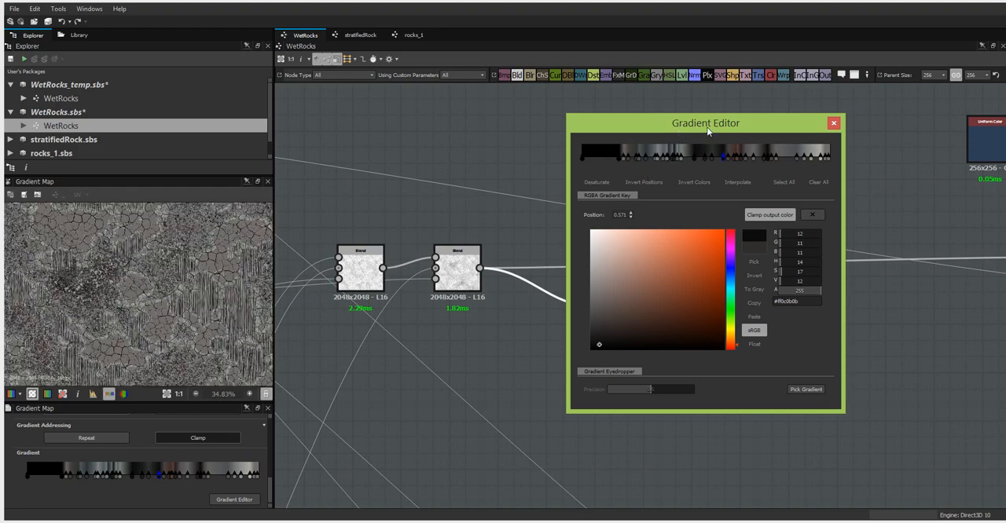
left_click_drag(707, 131, 626, 240)
left_click(749, 234)
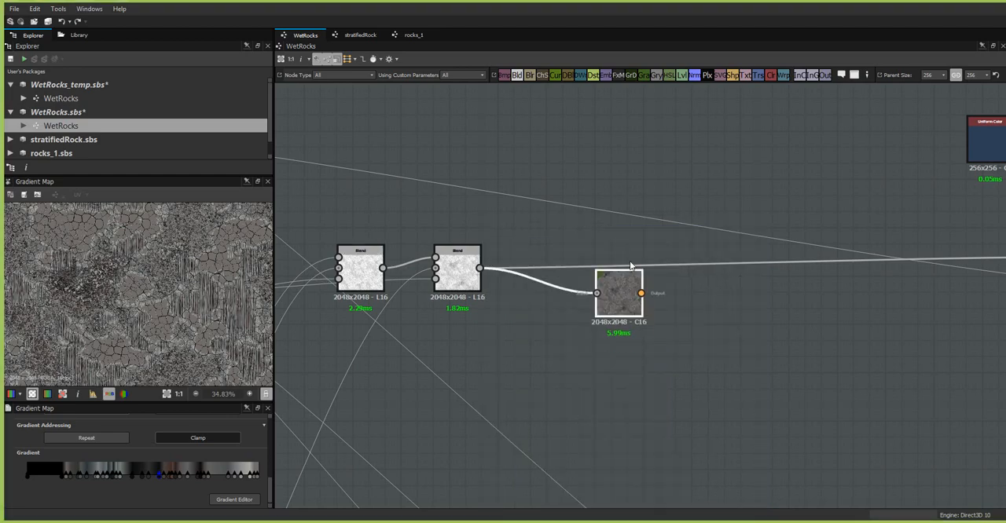
- Move the Gradient Map above the second Blend node and feed its output into a new Warp node beside it
left_click_drag(629, 310, 613, 142)
middle_click_drag(626, 254, 565, 314)
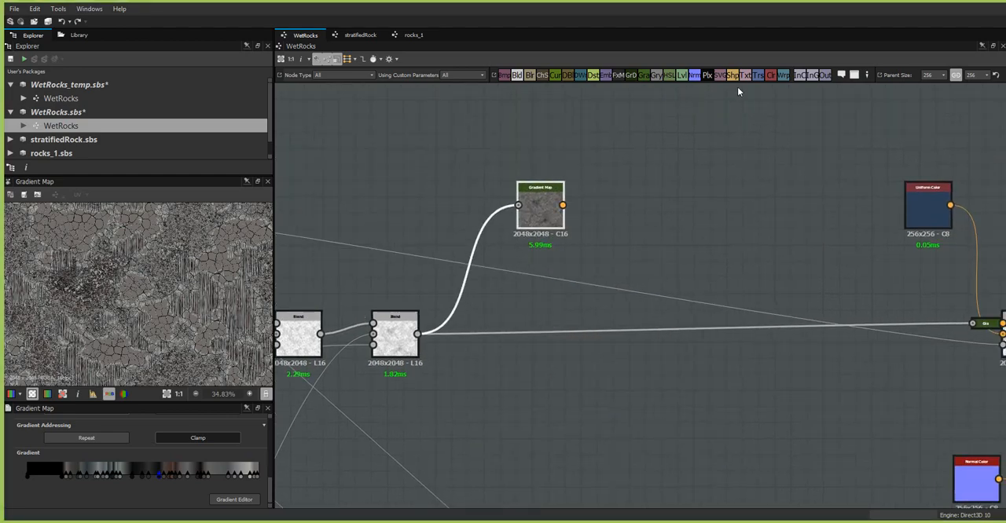
left_click_drag(784, 79, 638, 217)
left_click_drag(562, 205, 635, 215)
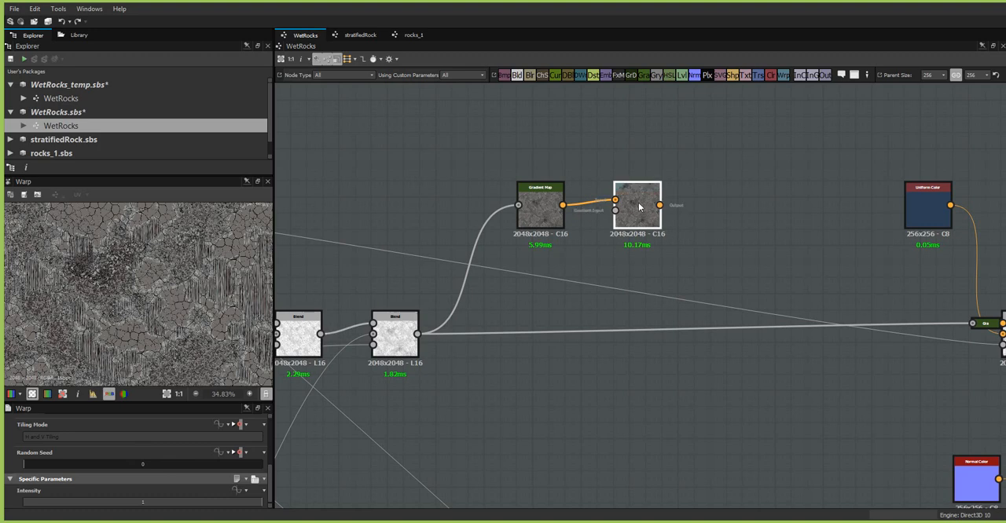
left_click_drag(546, 209, 546, 192)
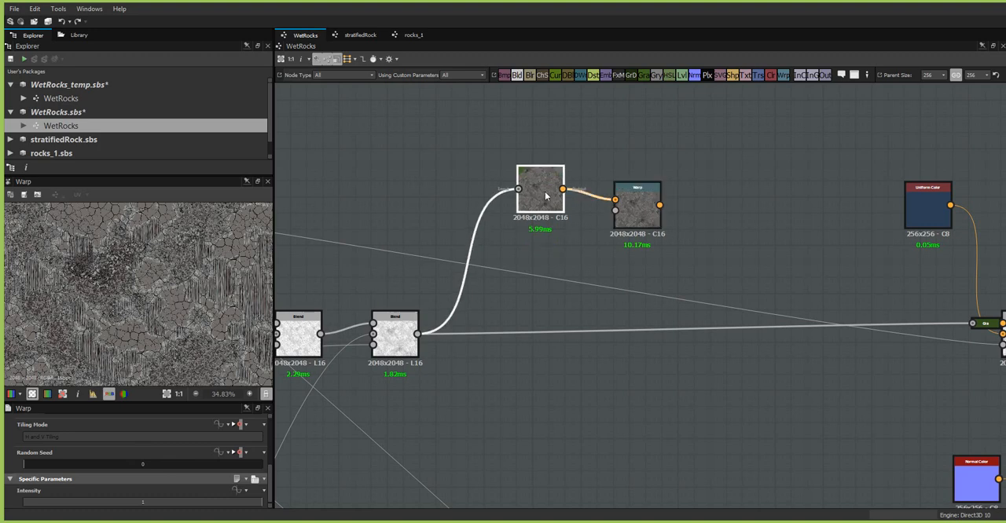
left_click_drag(648, 219, 648, 204)
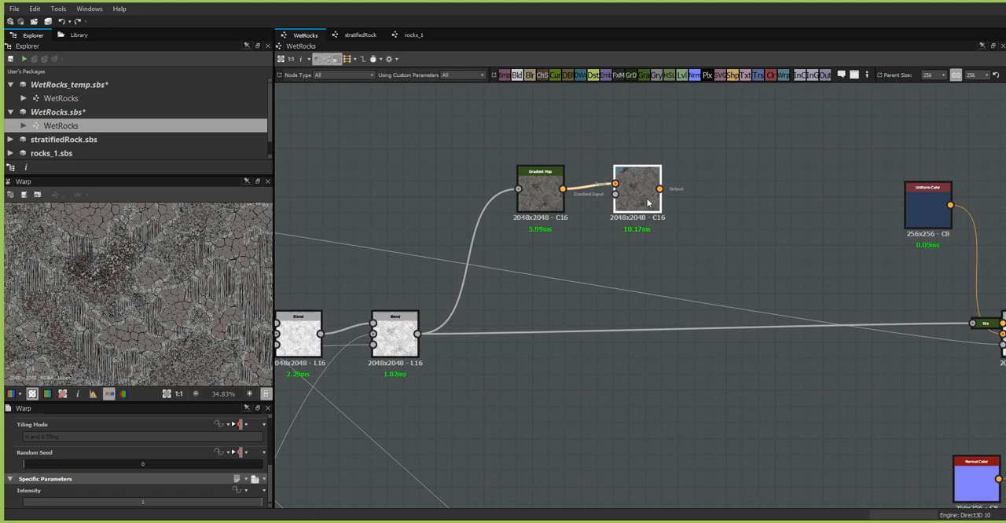
- Add a Clouds 3 noise and feed it into a new Transformation 2D node scaled down to a little under half size
left_click(78, 35)
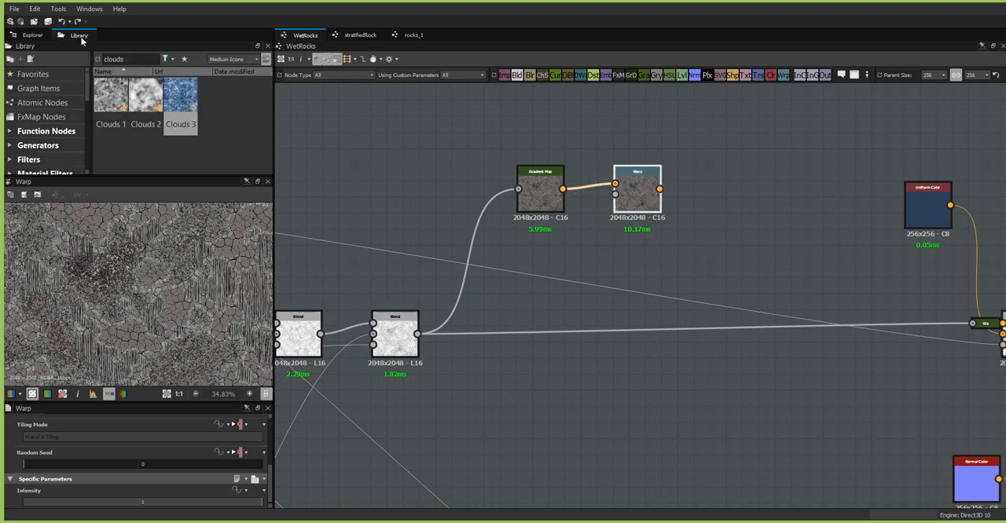
left_click_drag(179, 98, 346, 179)
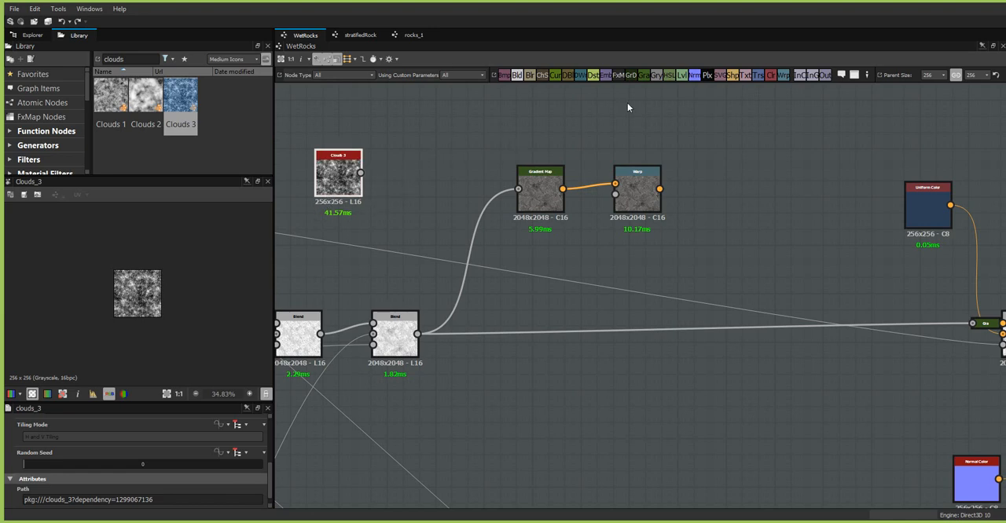
left_click_drag(757, 74, 426, 179)
left_click_drag(360, 172, 405, 173)
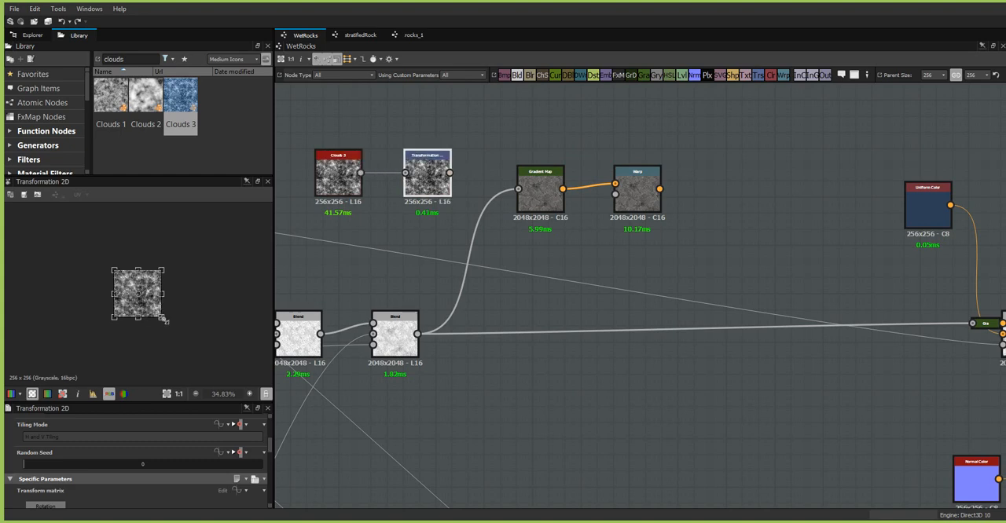
left_click_drag(162, 318, 136, 291)
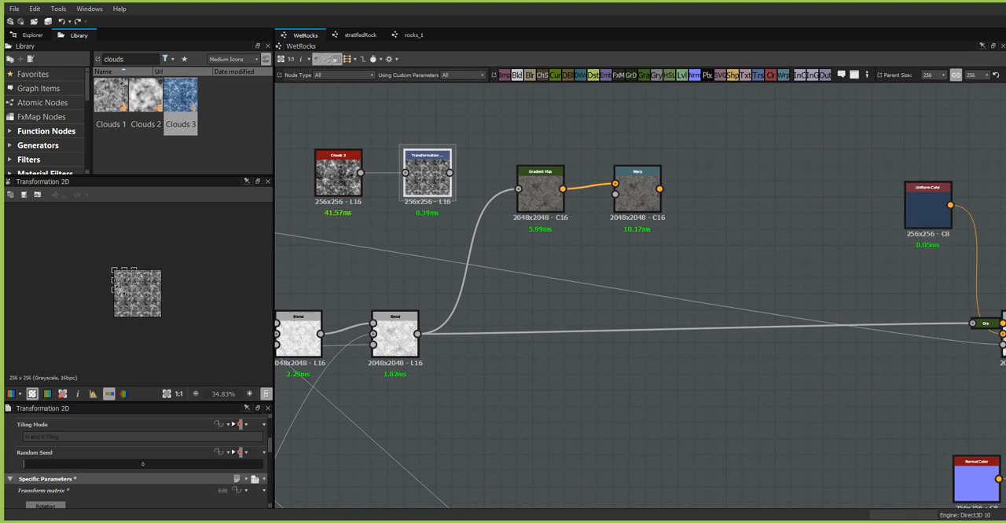
- Drive the Warp's gradient input with the Transformation 2D, set its intensity to 0.15 and compare it with the Gradient Map's output
left_click_drag(435, 172, 649, 205)
double_click(648, 202)
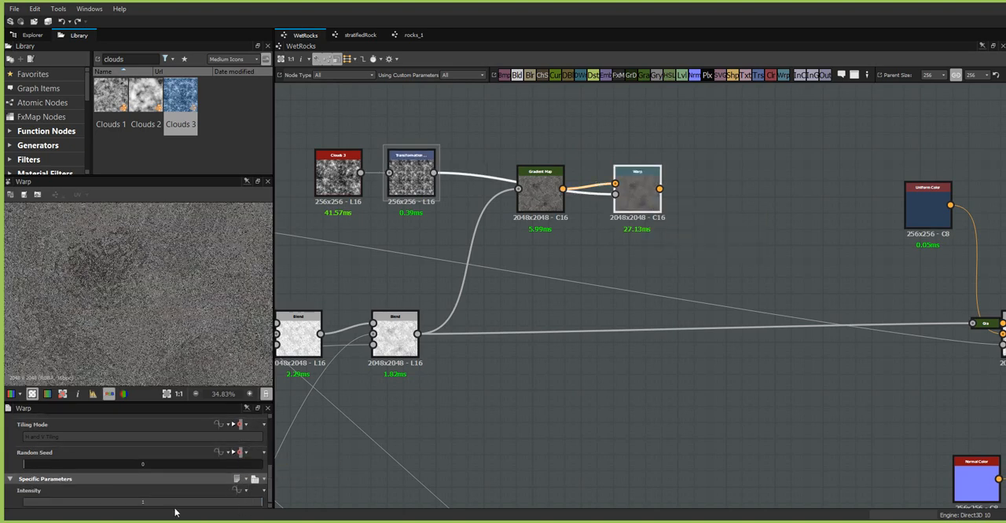
double_click(144, 502)
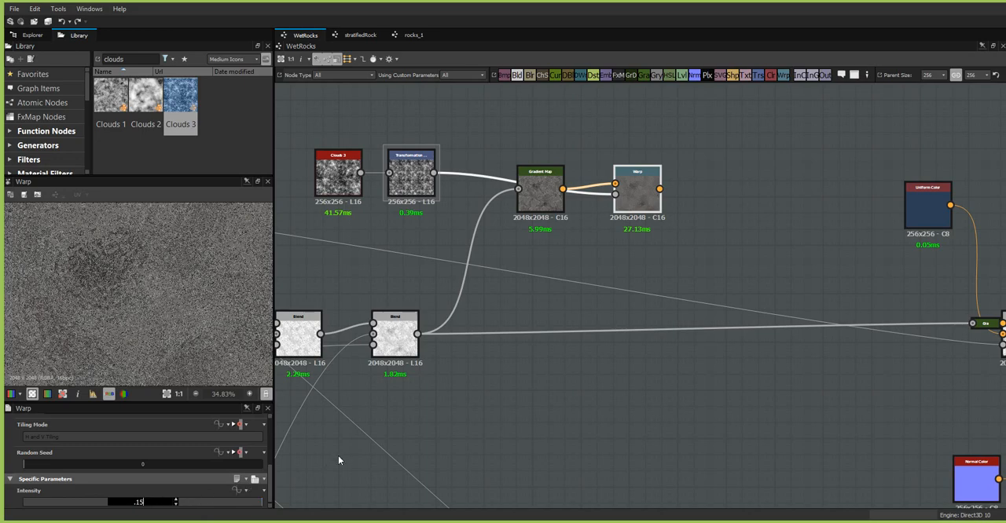
type(".15")
key("Return")
scroll(189, 315, "up", 3)
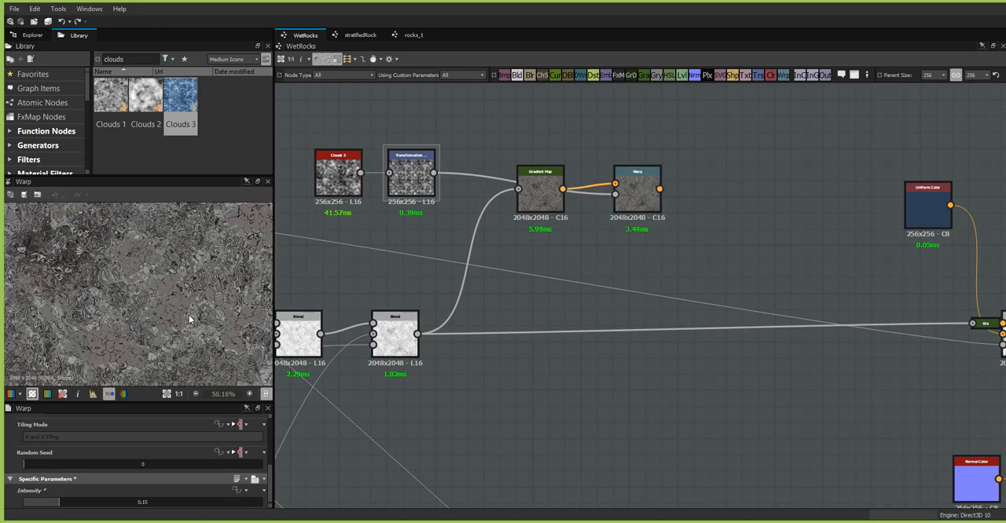
scroll(189, 315, "down", 1)
double_click(539, 196)
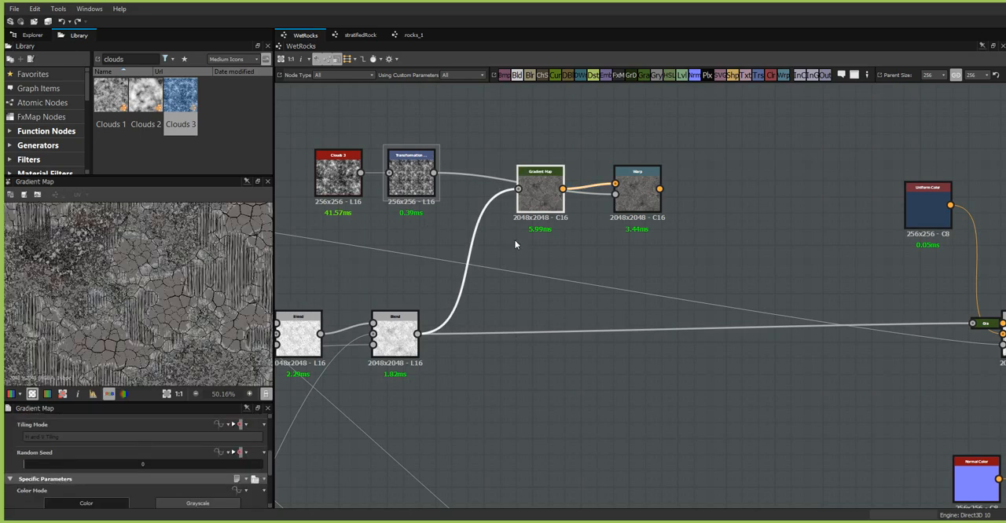
double_click(638, 197)
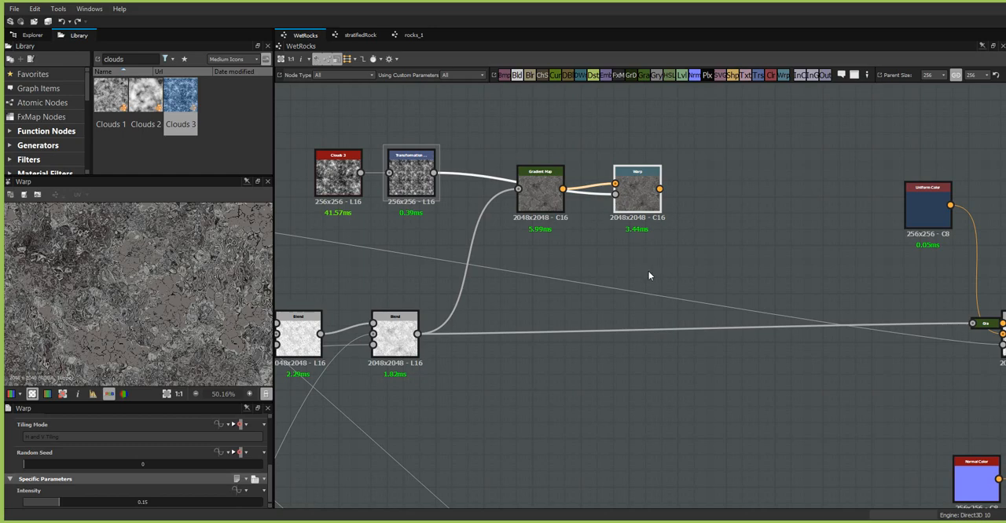
- Move the Gradient Map and Warp nodes up, clear of the clouds nodes, and add a second Gradient Map above them
left_click_drag(641, 201, 648, 201)
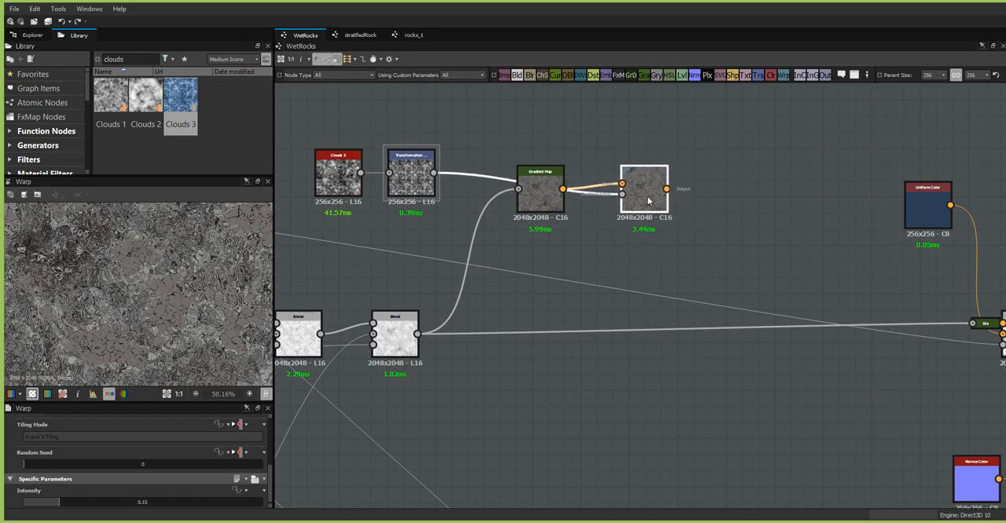
left_click(545, 196)
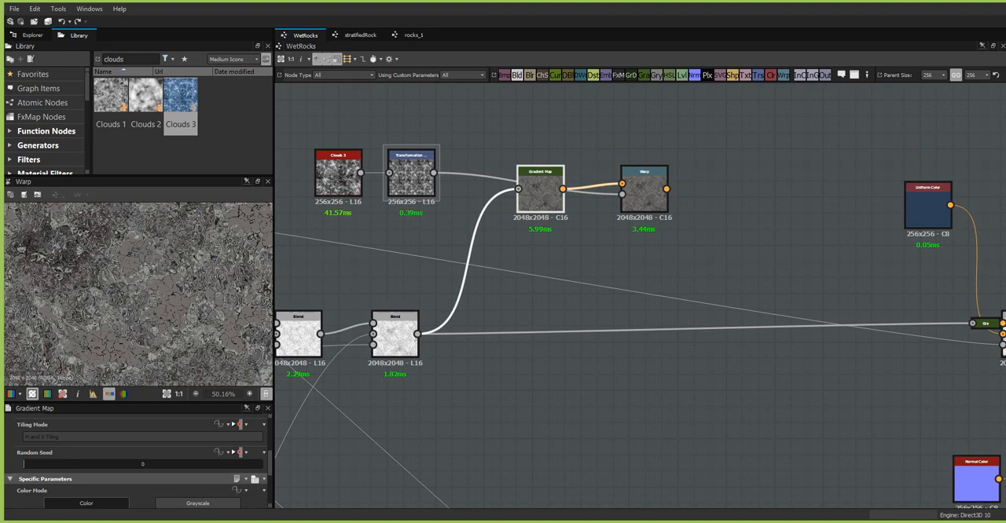
middle_click_drag(693, 236, 676, 389)
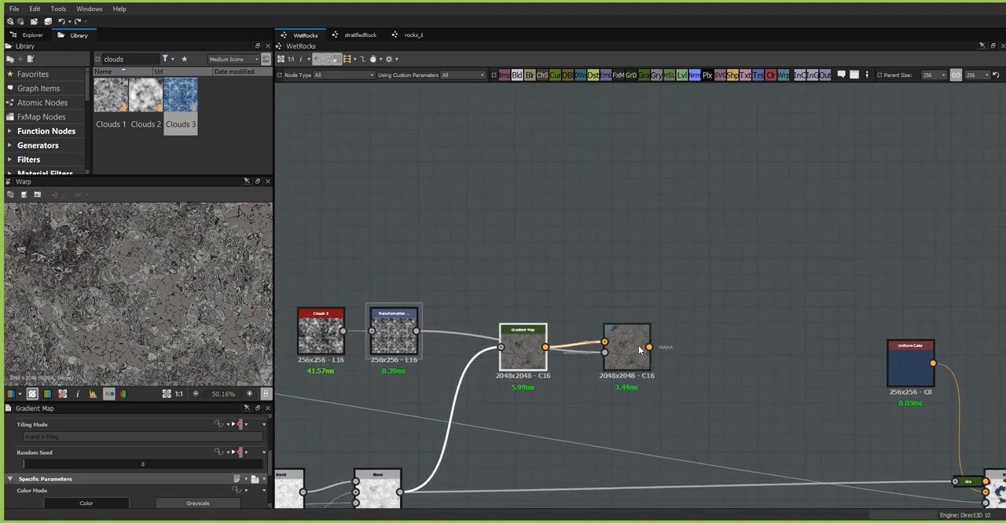
left_click_drag(641, 347, 649, 252)
left_click_drag(523, 354, 546, 263)
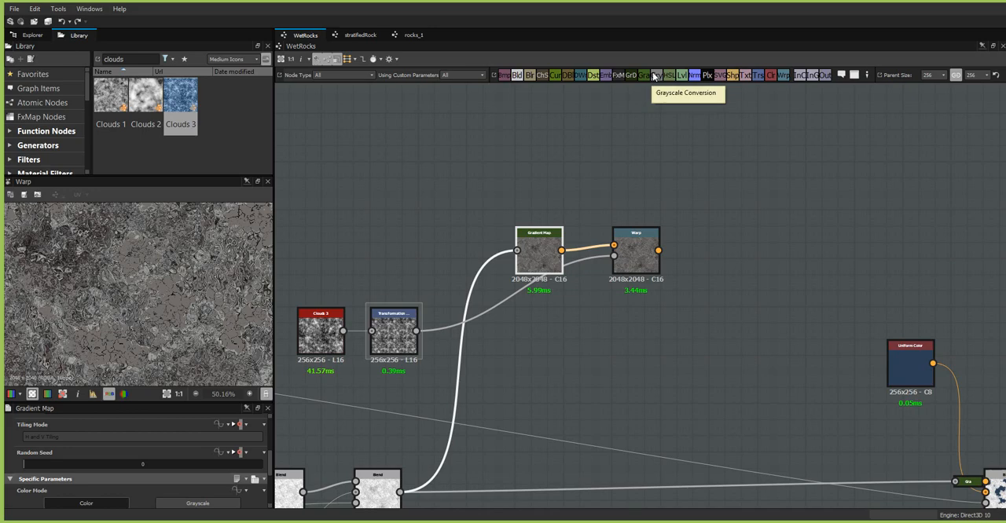
left_click_drag(644, 79, 537, 157)
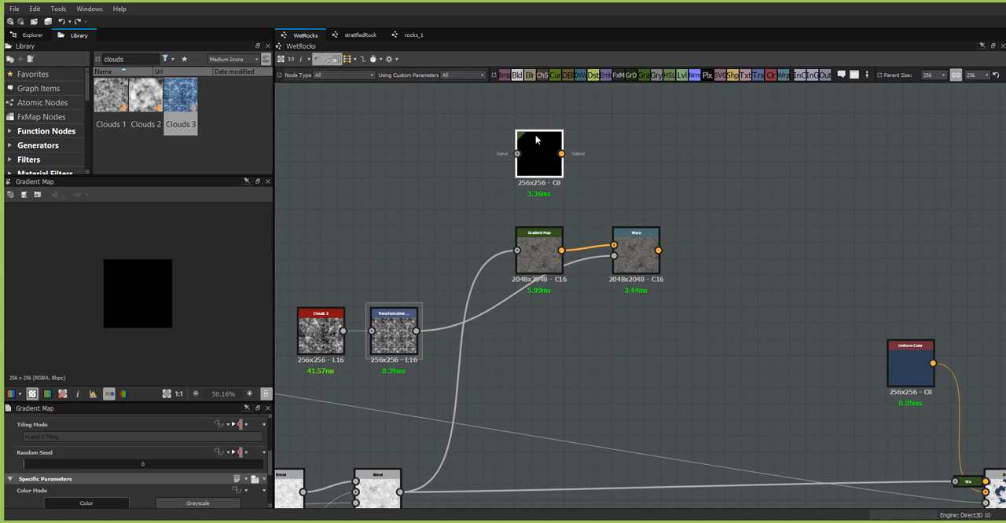
- Inspect the Blend node feeding the Height output and set its output width and height to 3 (Input x 8)
middle_click_drag(619, 404, 626, 193)
middle_click_drag(555, 307, 644, 153)
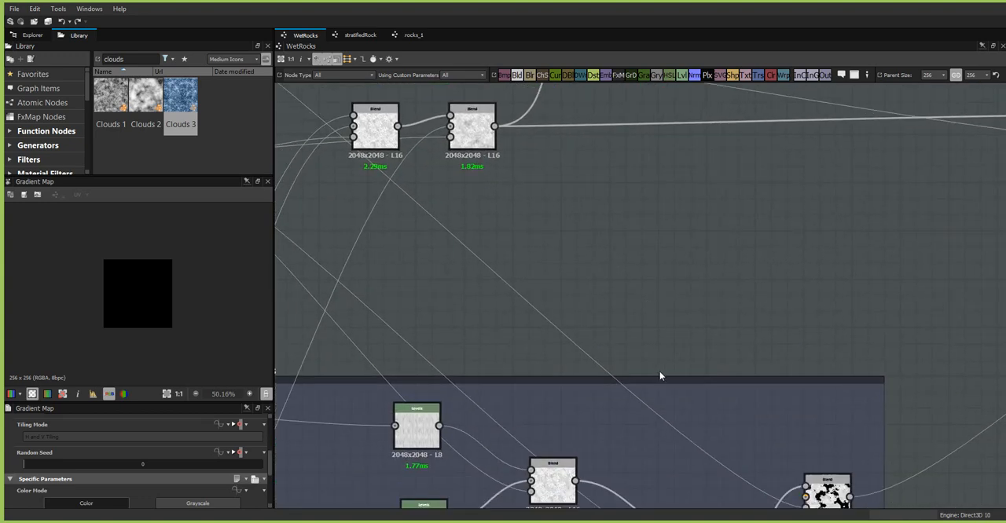
middle_click_drag(639, 358, 249, 209)
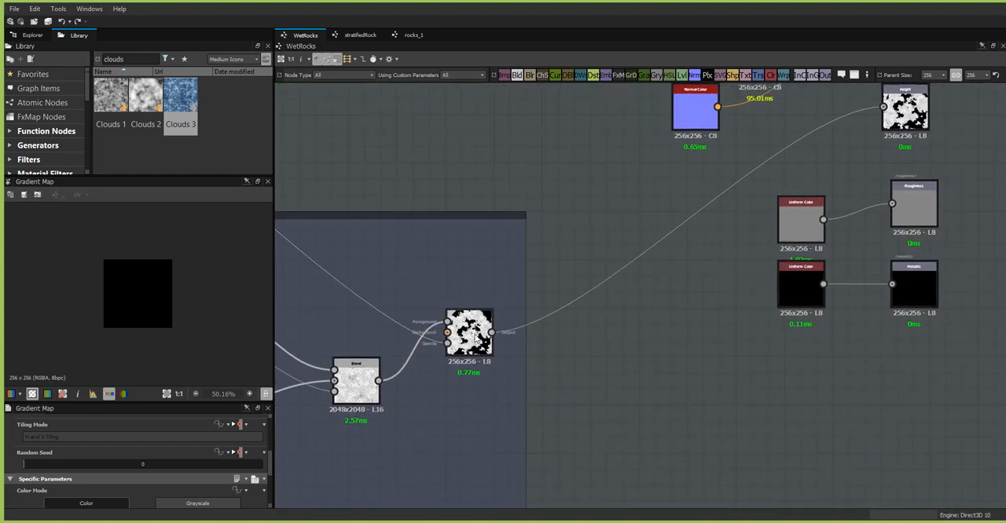
double_click(477, 344)
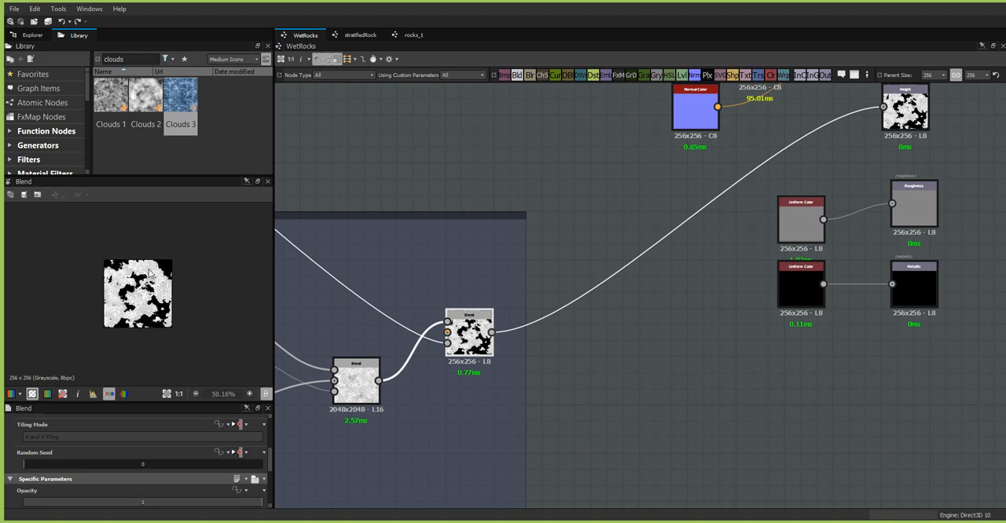
scroll(149, 270, "up", 4)
scroll(151, 272, "up", 4)
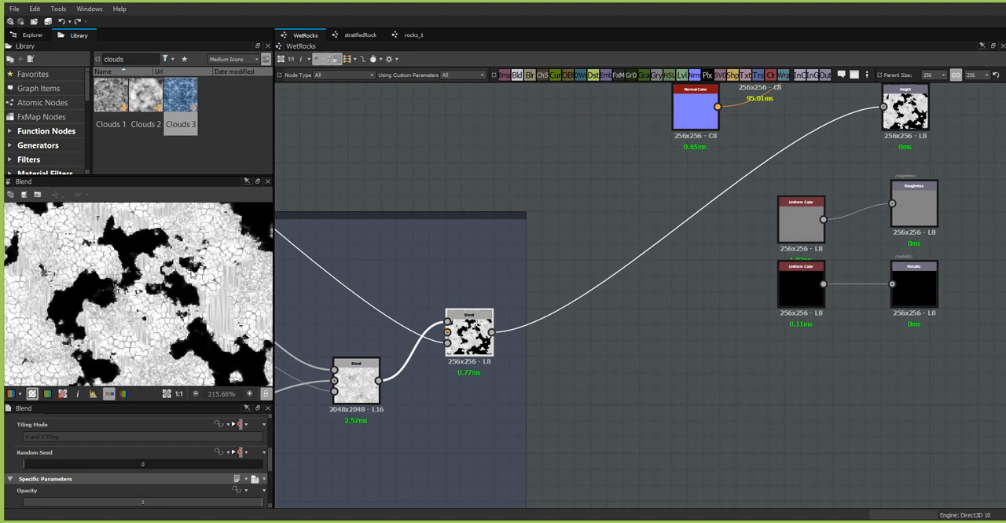
middle_click_drag(452, 406, 553, 384)
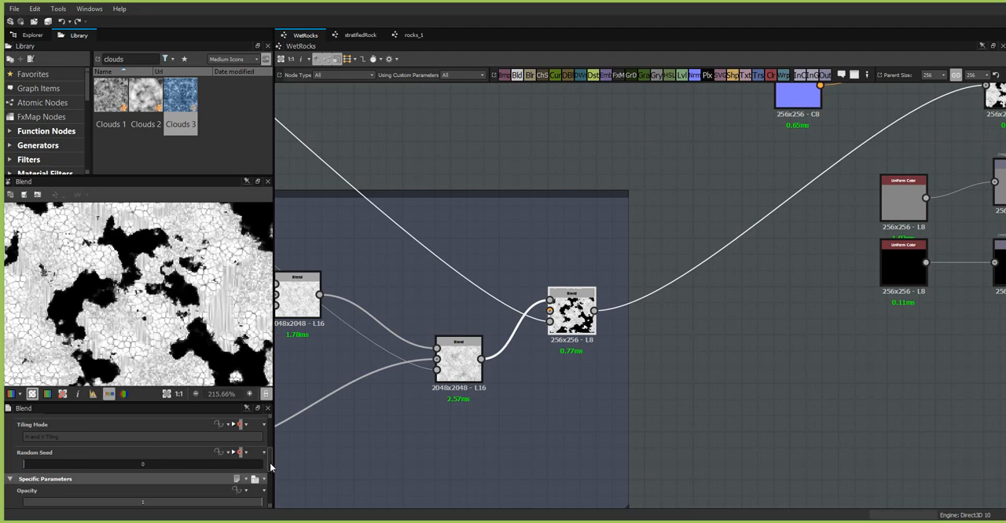
left_click_drag(269, 462, 274, 438)
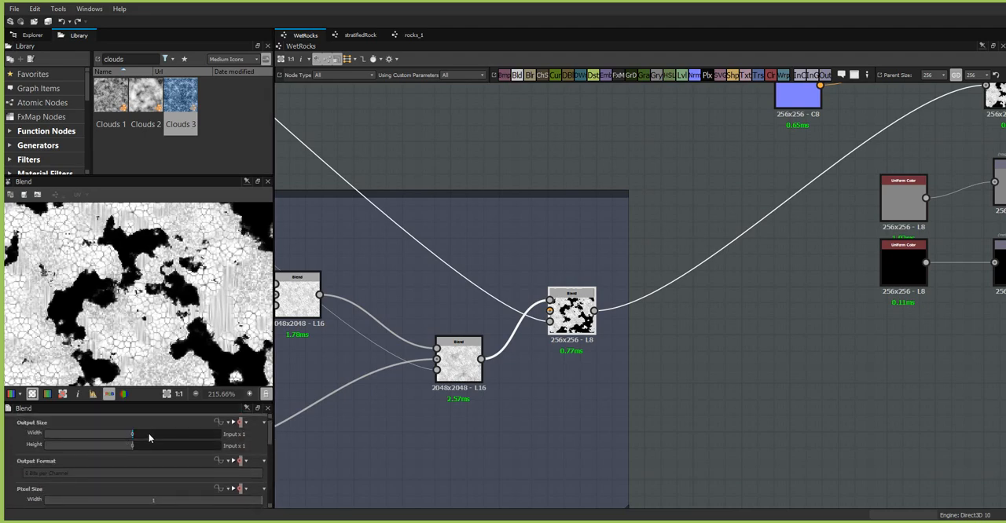
left_click_drag(148, 433, 155, 433)
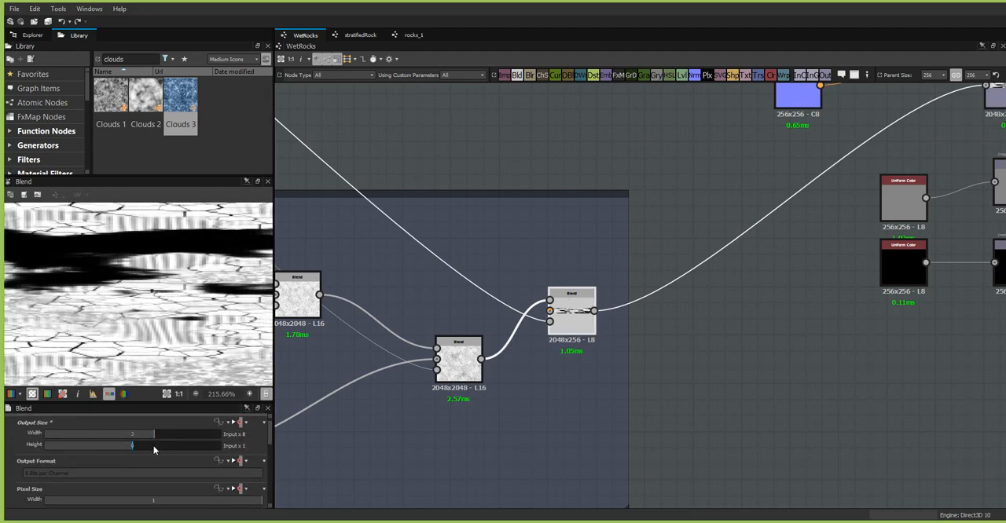
left_click(166, 393)
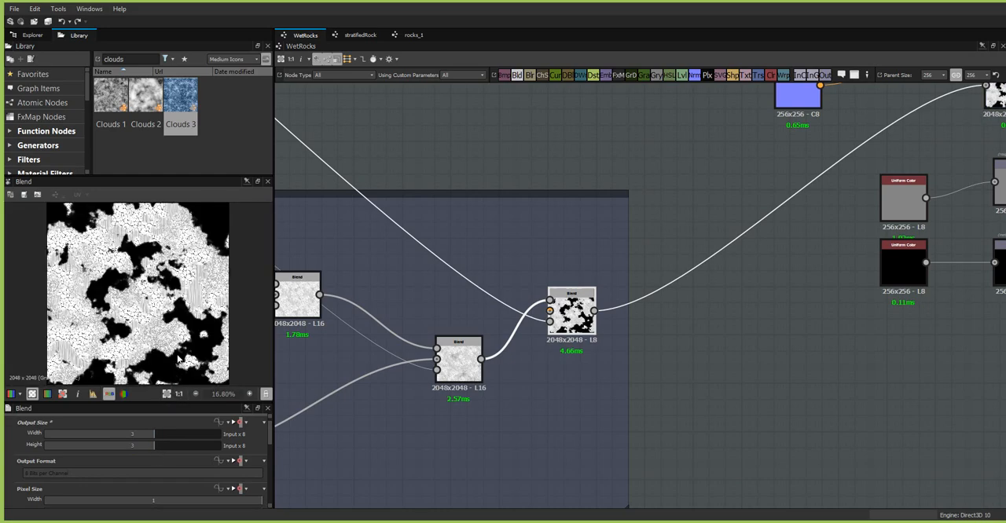
- Feed the output of the Blend node behind the Height output into the input of the upper, empty Gradient Map
scroll(163, 314, "up", 1)
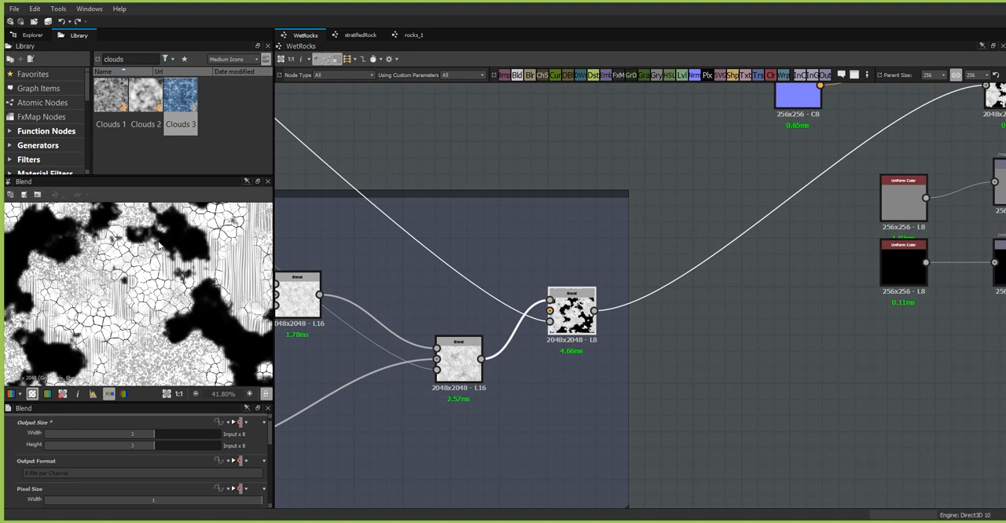
middle_click_drag(160, 245, 138, 360)
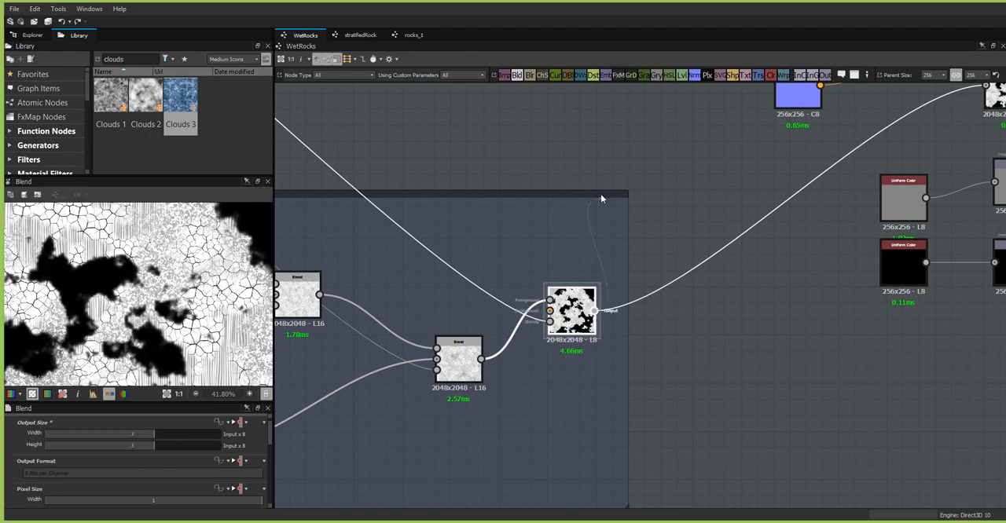
middle_click_drag(600, 194, 560, 510)
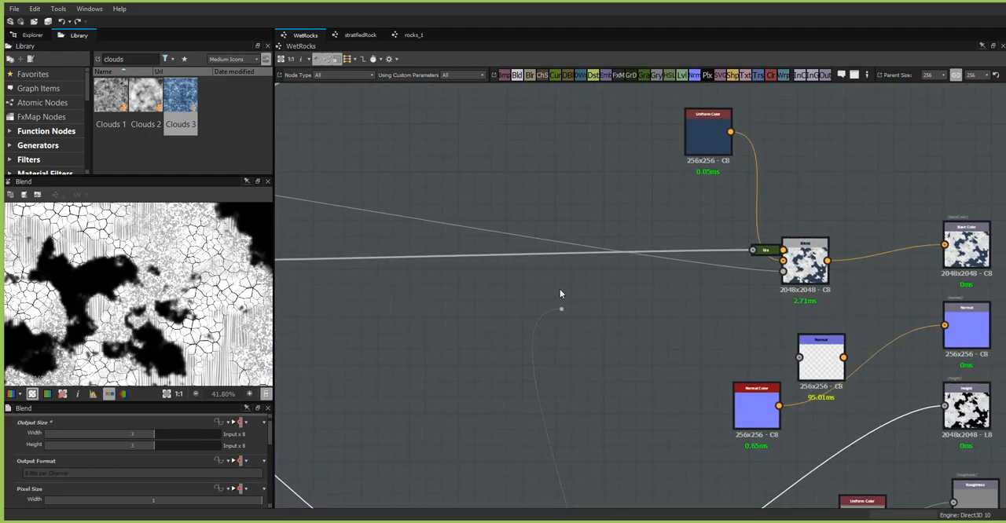
middle_click_drag(556, 271, 577, 520)
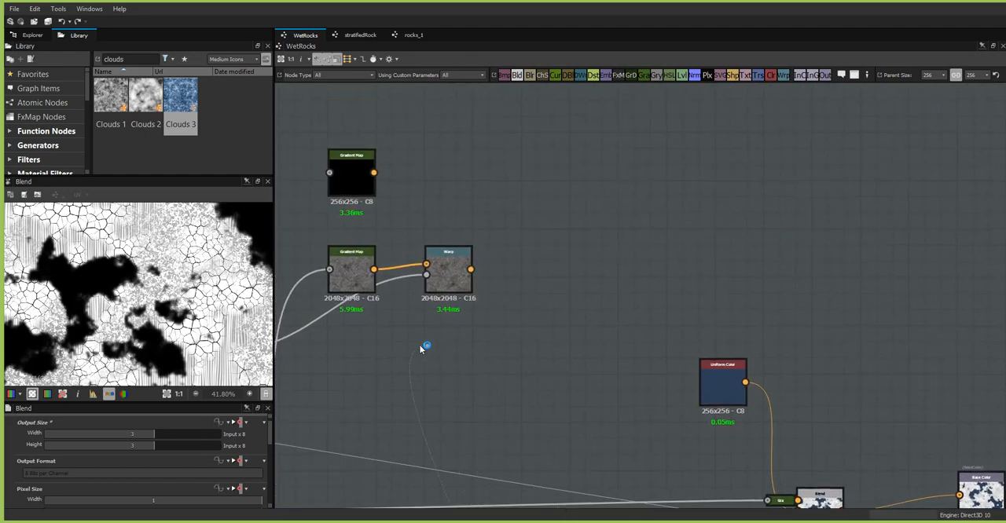
middle_click_drag(403, 348, 573, 420)
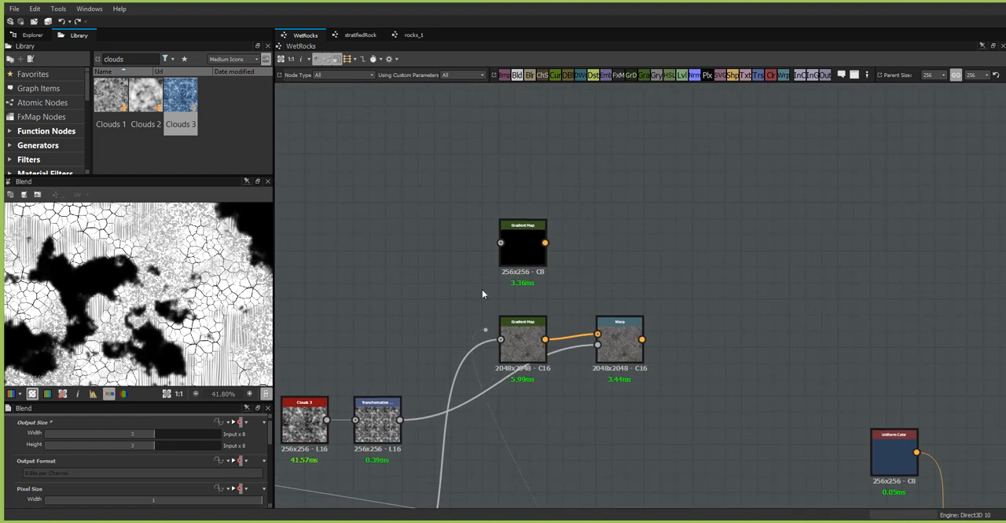
left_click_drag(486, 238, 499, 242)
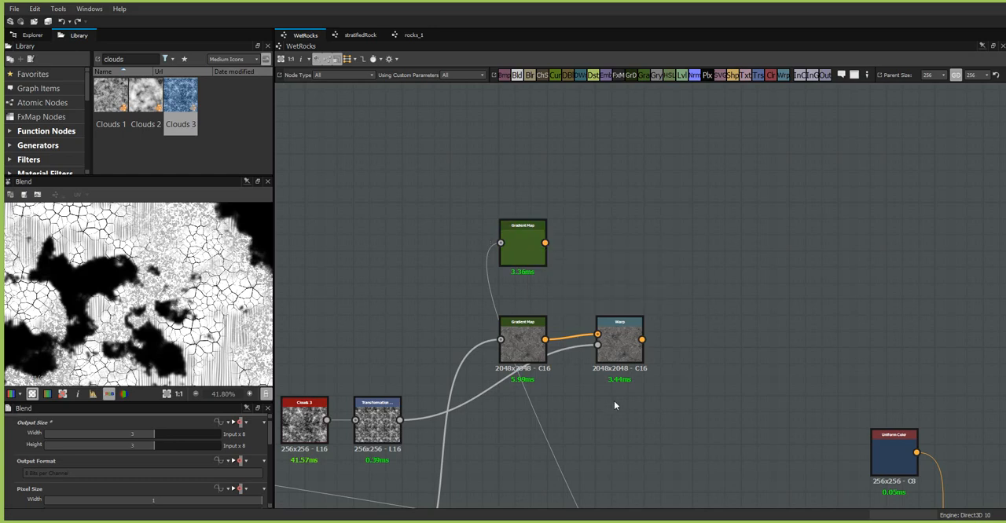
middle_click_drag(614, 402, 491, 403)
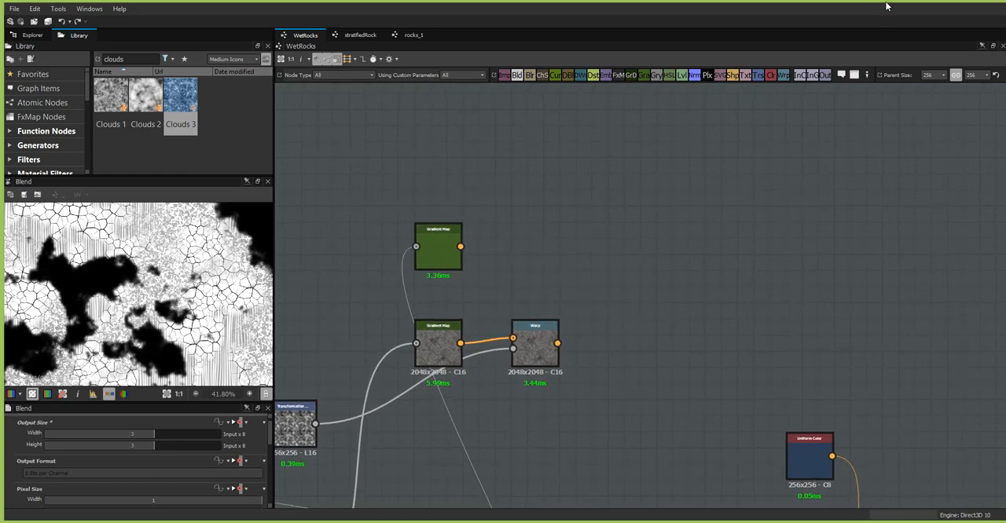
- Open the Gradient Editor for the upper Gradient Map and move it and the main window aside to expose the browser
mouse_move(886, 6)
left_mouse_down()
mouse_move(478, 5)
mouse_move(903, 9)
left_mouse_up()
left_click(447, 242)
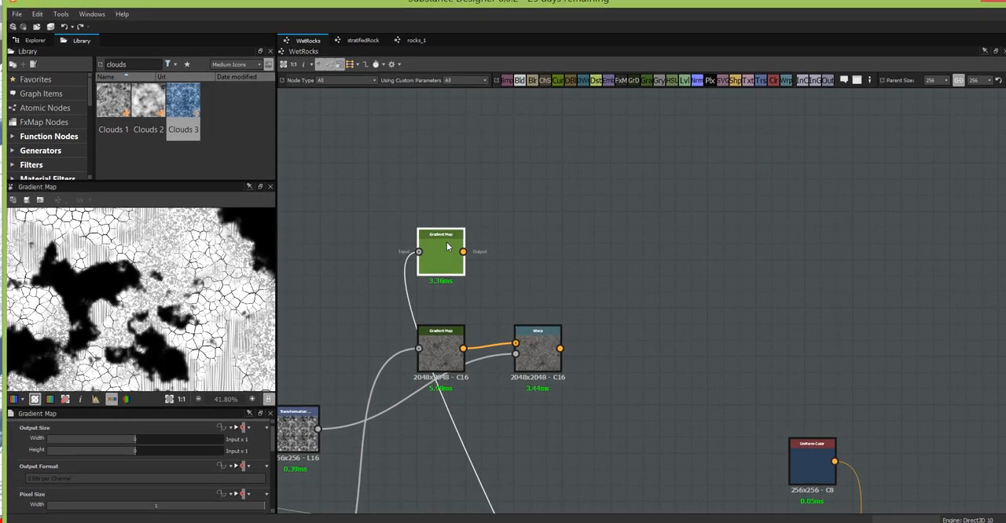
scroll(236, 458, "down", 1)
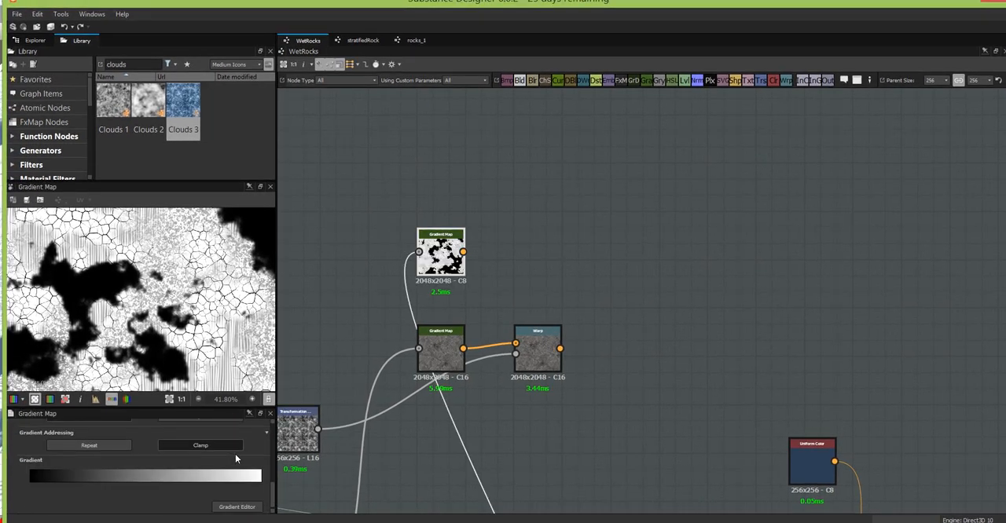
left_click(237, 507)
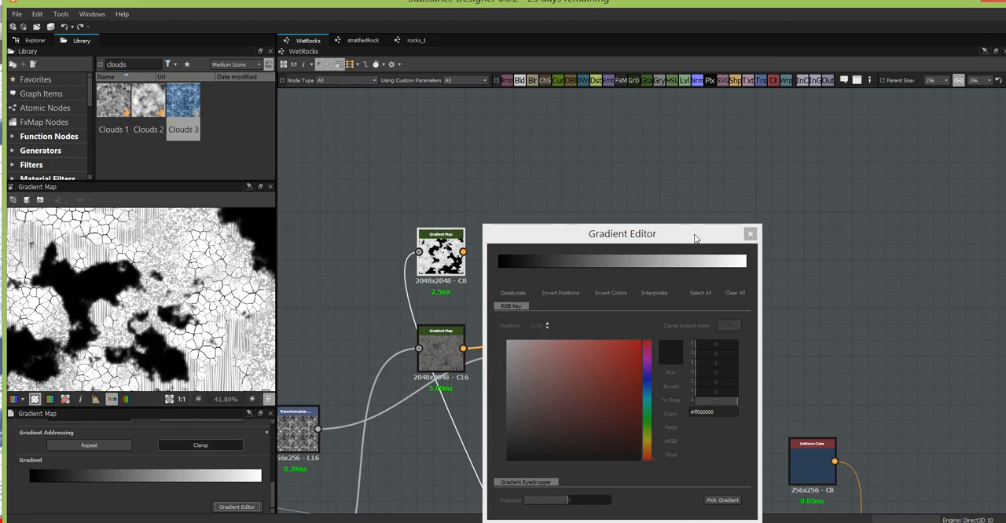
left_click_drag(699, 245, 416, 242)
left_click_drag(821, 4, 387, 1)
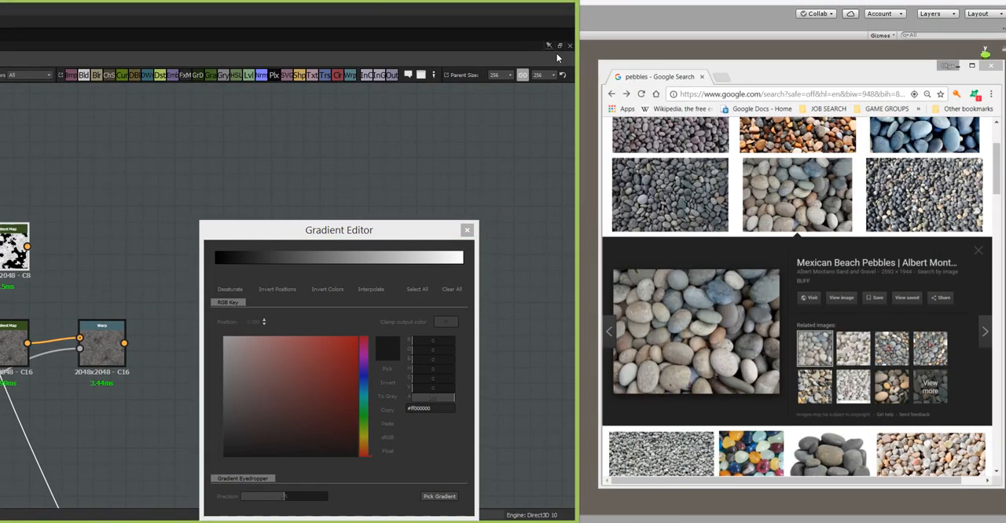
- Switch the browser to the seaweed image results, enlarge the underwater kelp photo and sample a gradient across its fronds into the Gradient Map
left_click(626, 95)
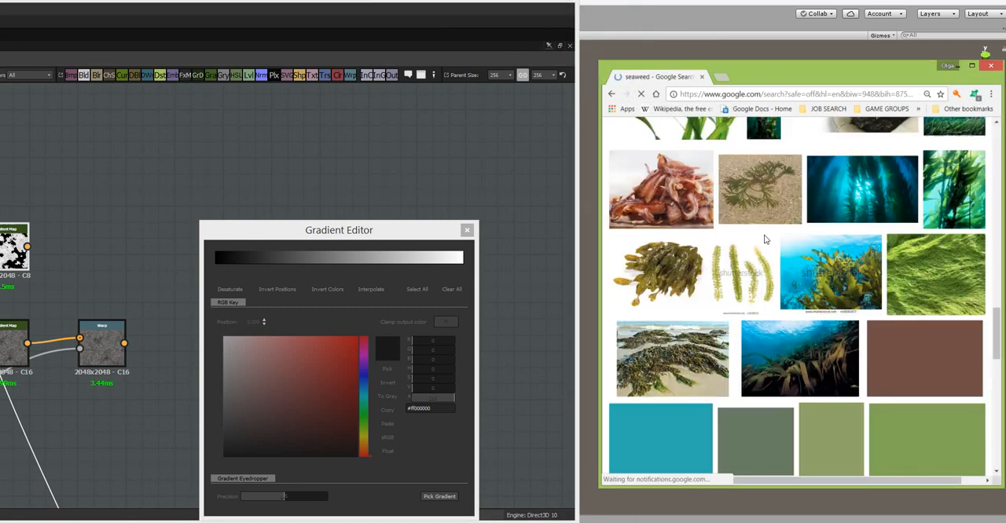
left_click(794, 357)
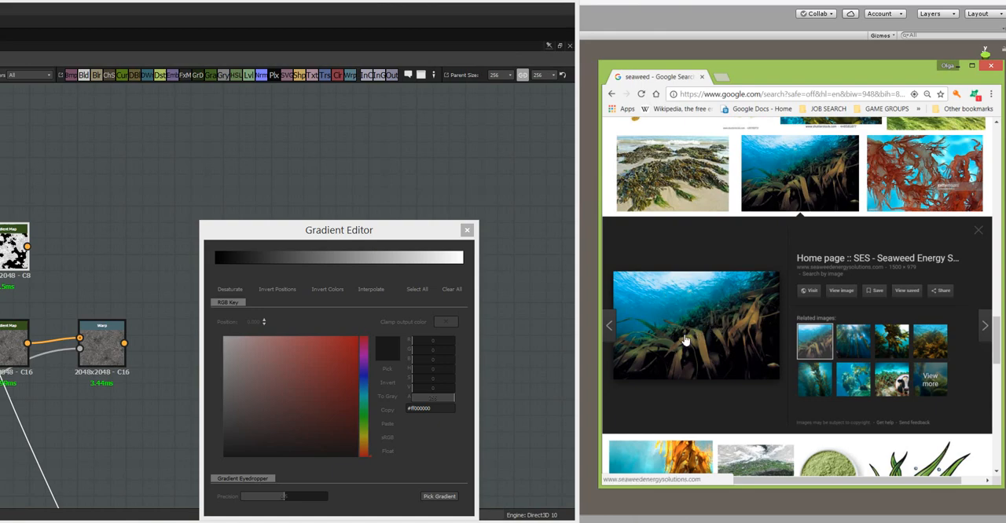
left_click(432, 498)
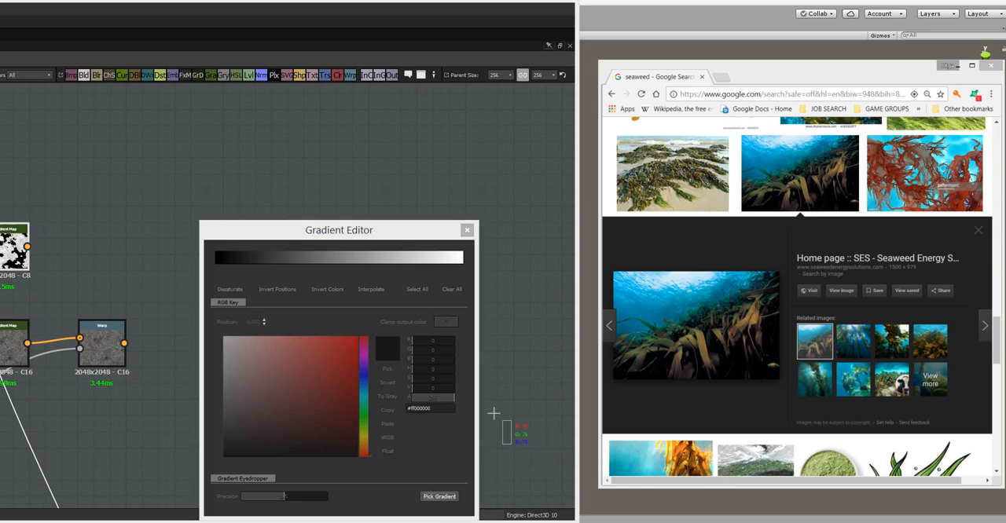
left_click_drag(675, 337, 737, 321)
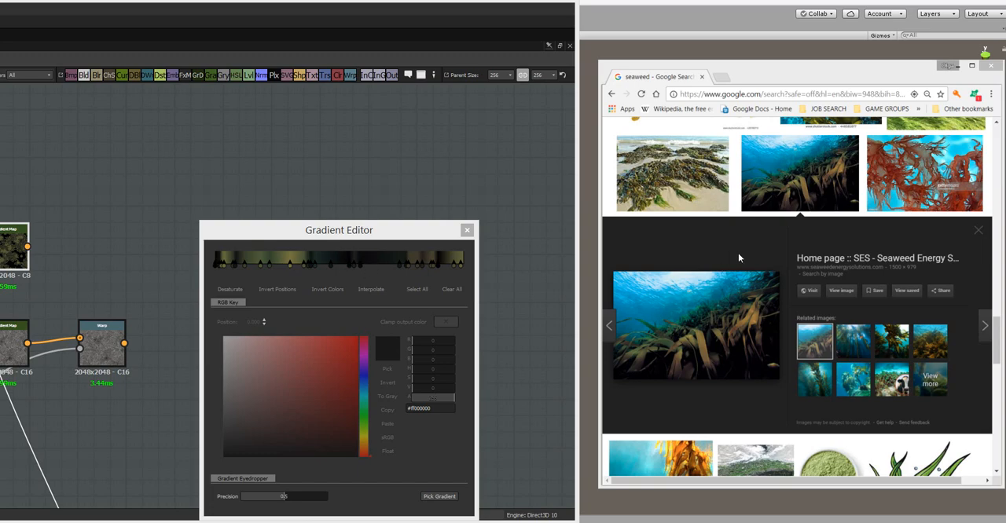
double_click(437, 6)
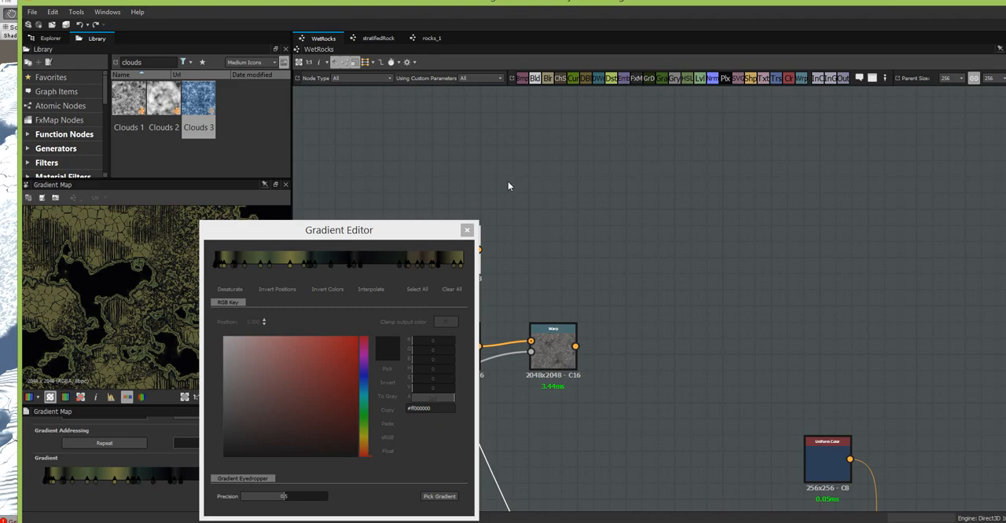
left_click_drag(418, 235, 828, 163)
- Rework the gradient's dark end by placing the #ff0a080c key at position 0 and the #ff030306 key at 0.079, closing the editor when done
scroll(468, 264, "up", 4)
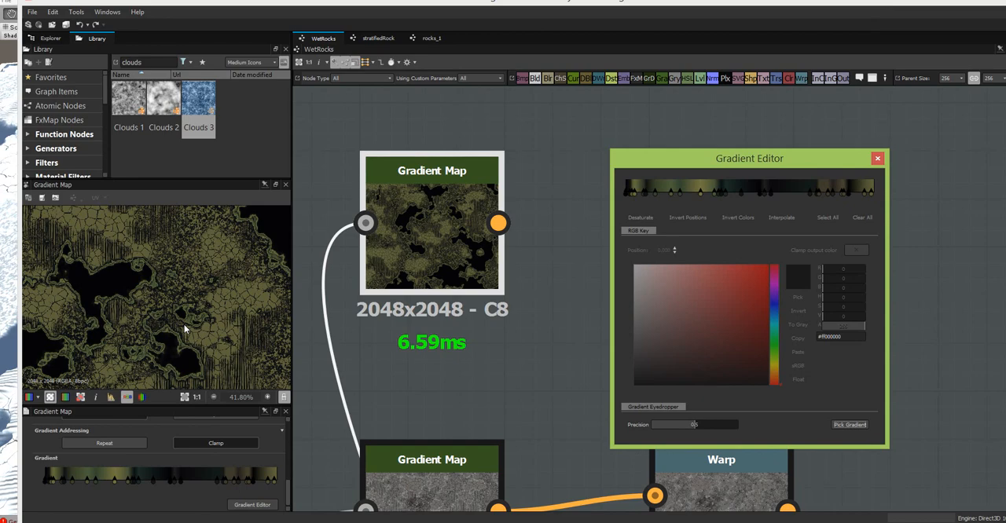
left_click(213, 290)
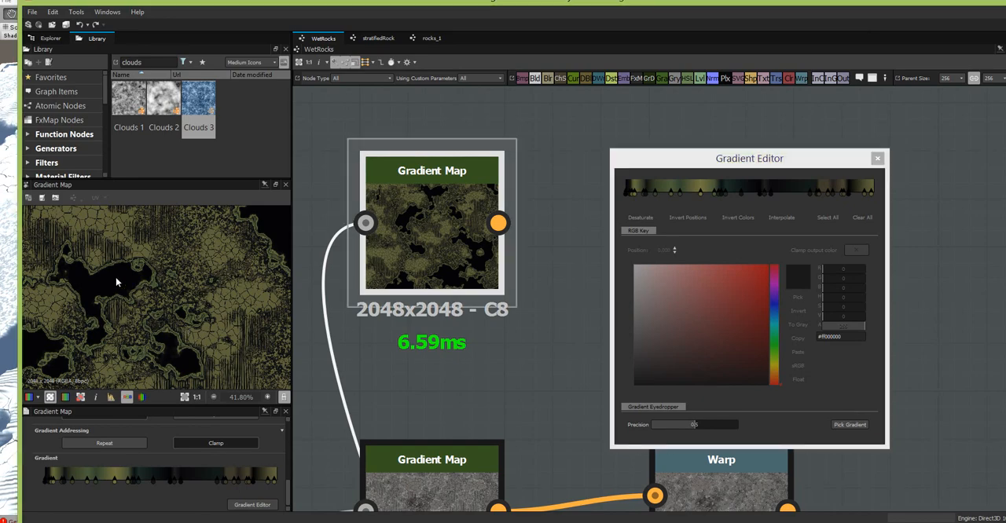
scroll(116, 277, "up", 4)
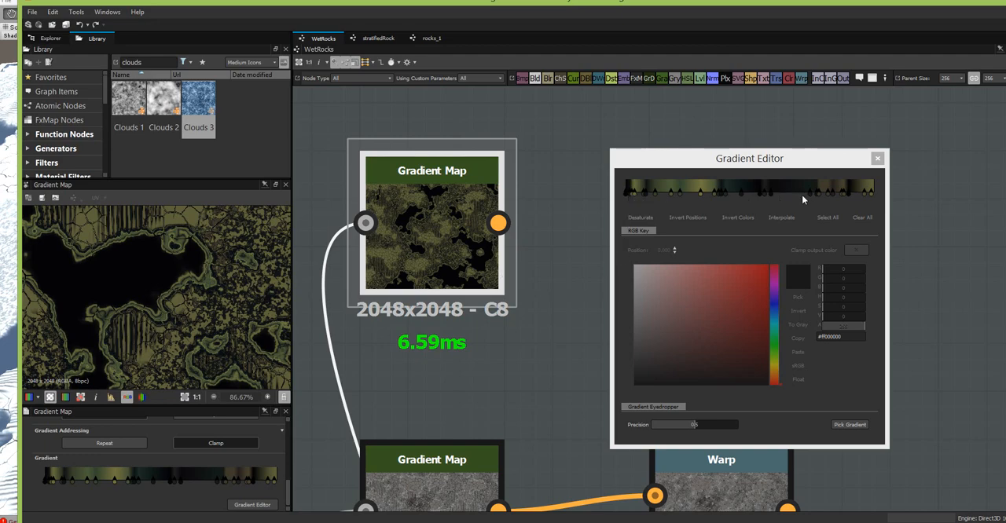
mouse_move(649, 199)
left_mouse_down()
mouse_move(618, 189)
mouse_move(661, 198)
left_mouse_up()
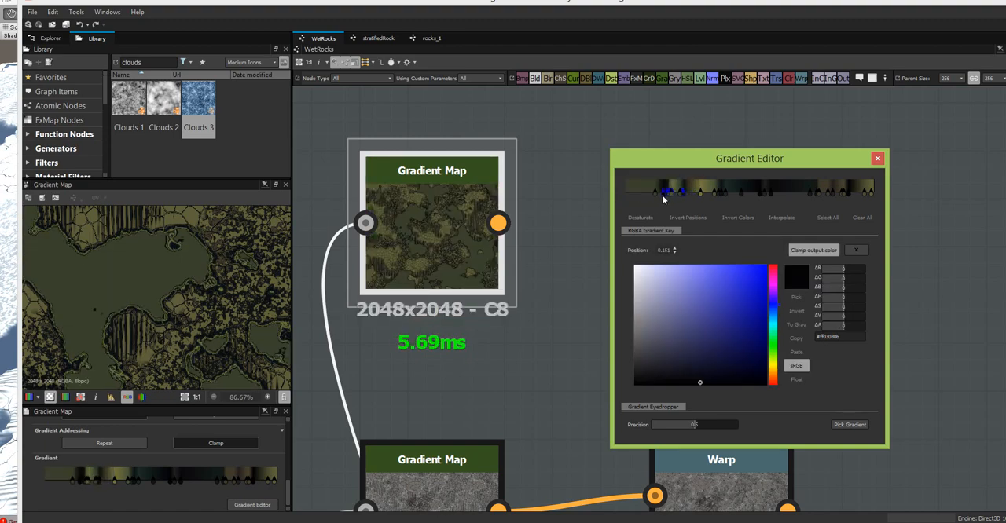
left_click_drag(771, 195, 622, 202)
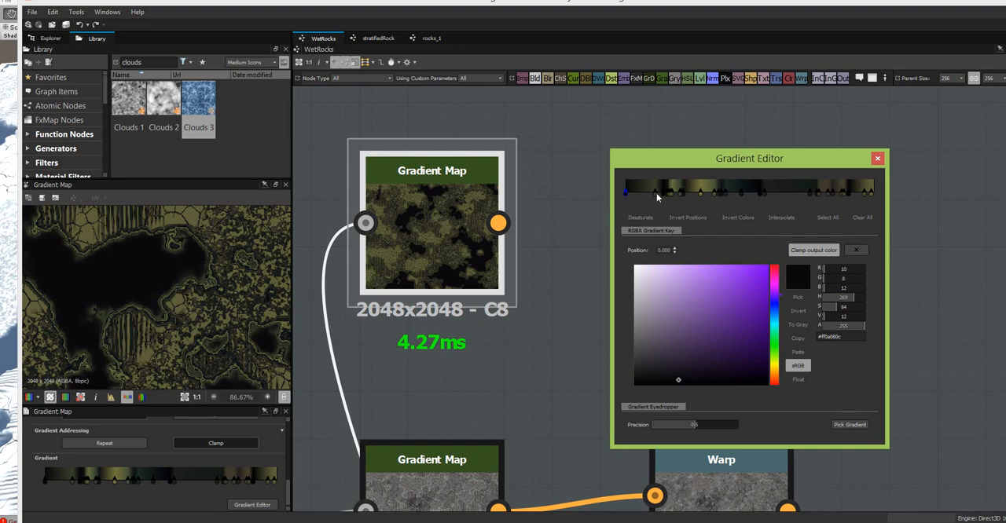
mouse_move(656, 198)
left_mouse_down()
mouse_move(637, 196)
mouse_move(646, 201)
left_mouse_up()
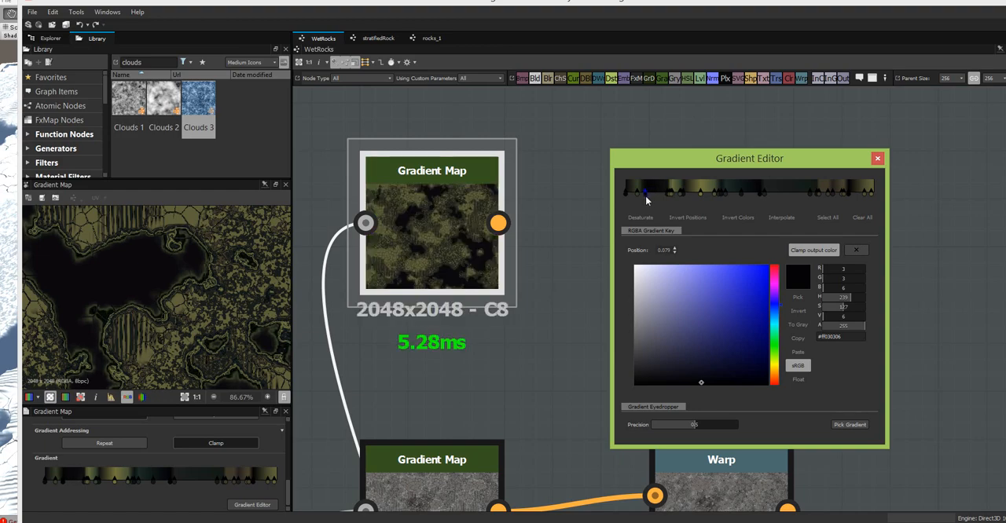
left_click(623, 193)
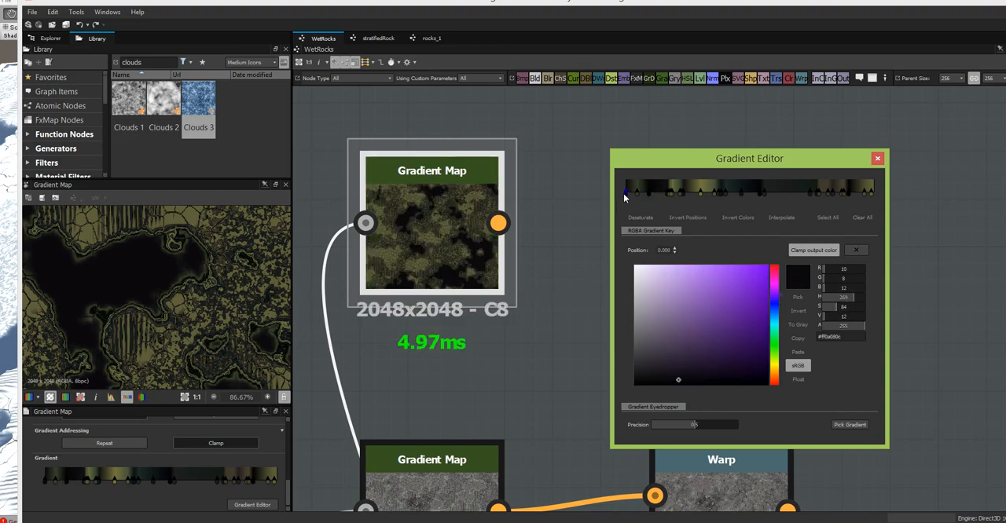
left_click_drag(718, 162, 658, 154)
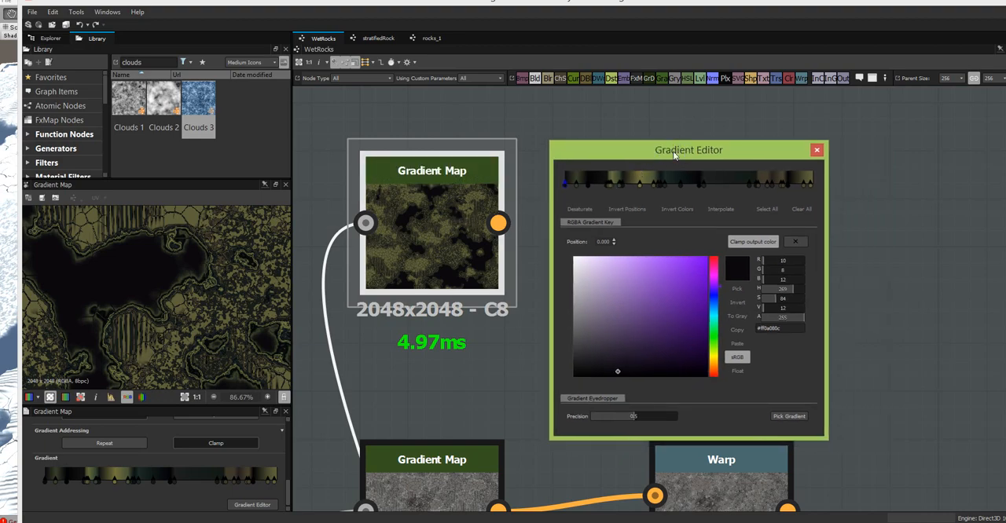
left_click_drag(681, 159, 675, 202)
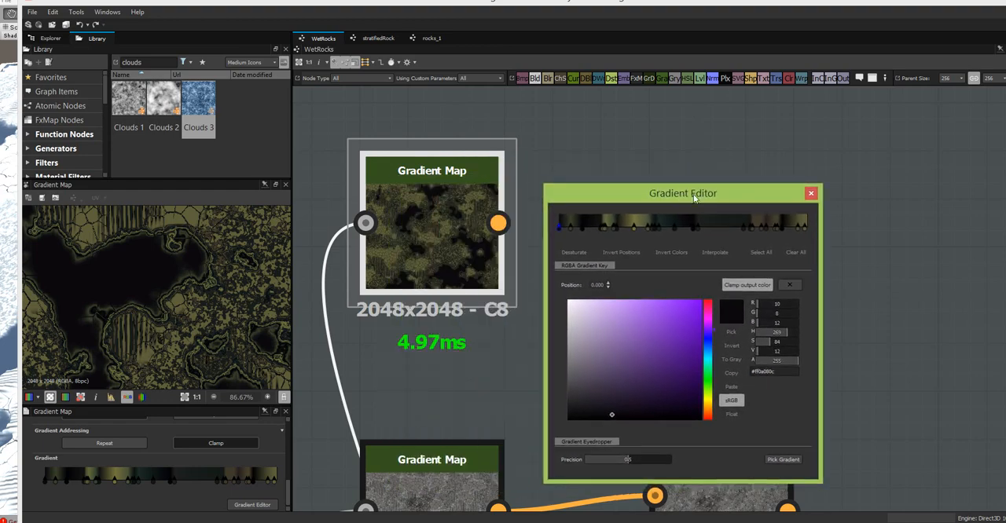
left_click(810, 192)
- Move the lower Gradient Map and the Warp slightly up, closer beneath the green Gradient Map
scroll(659, 289, "down", 5)
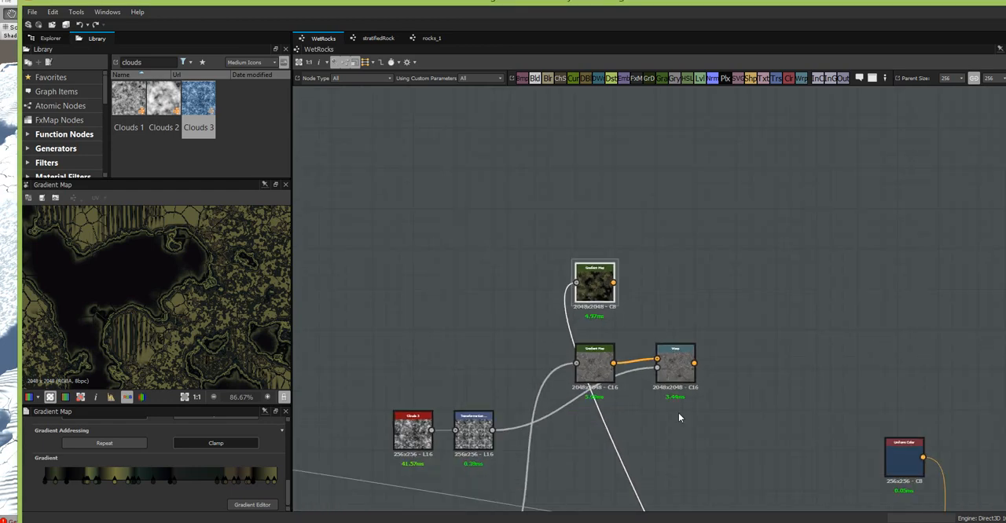
middle_click_drag(679, 417, 566, 324)
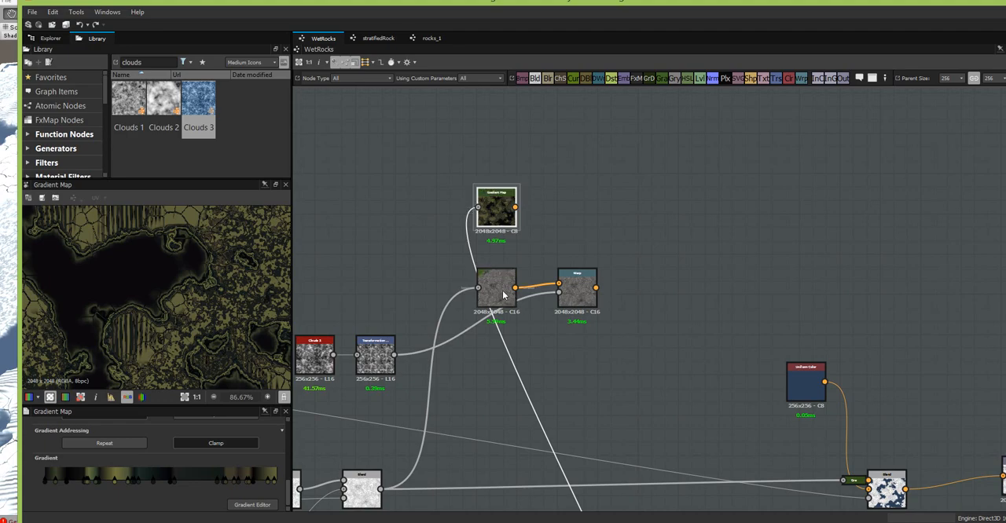
left_click_drag(503, 291, 502, 277)
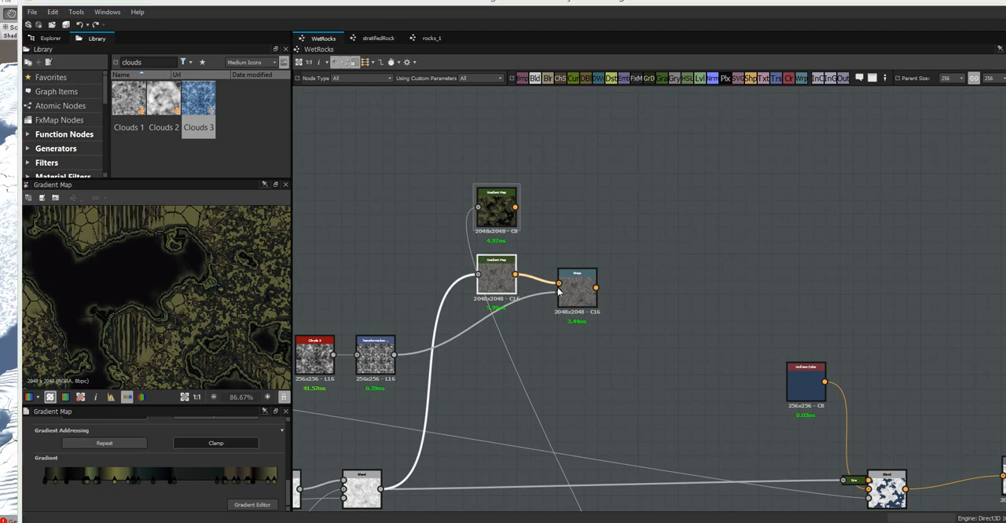
left_click_drag(577, 284, 576, 271)
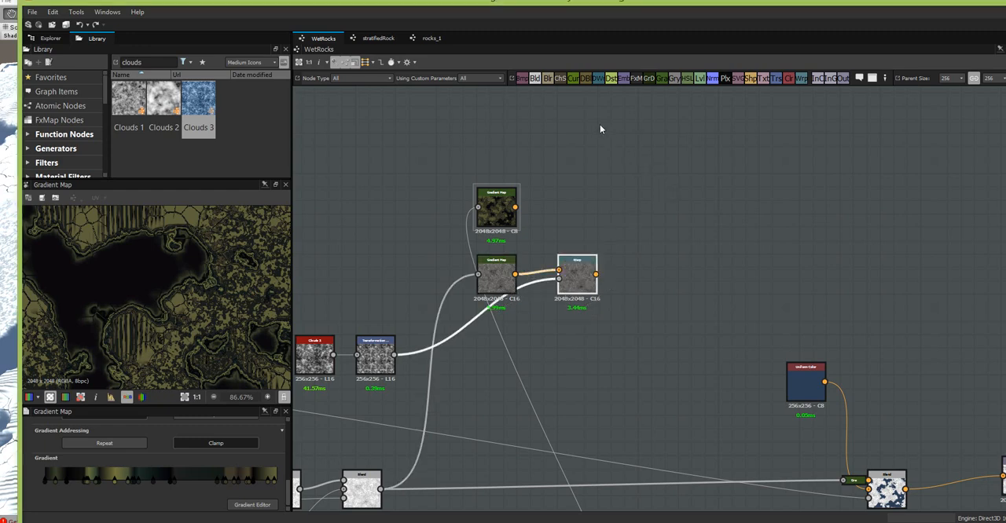
- Add a Blend node with the green Gradient Map as its foreground and the Warp as its background
left_click_drag(536, 79, 659, 235)
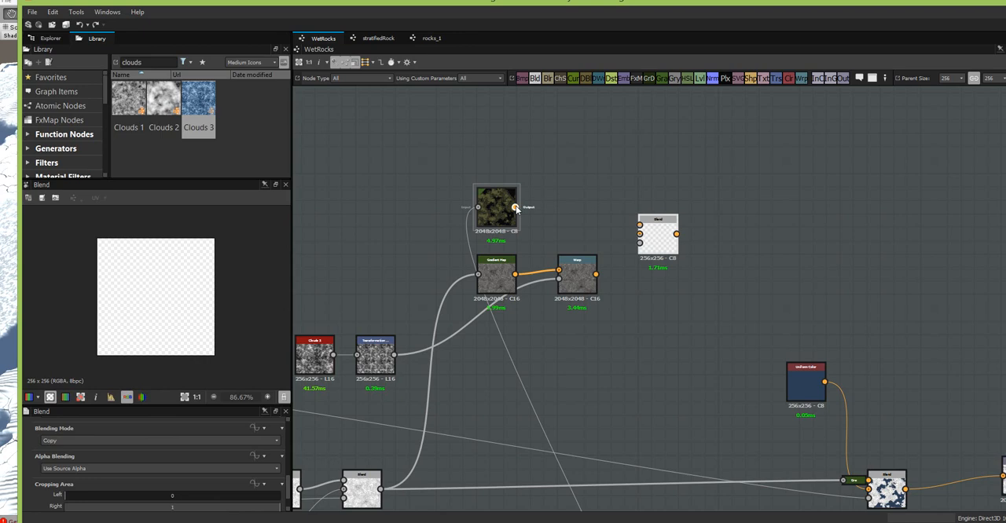
left_click_drag(515, 208, 640, 227)
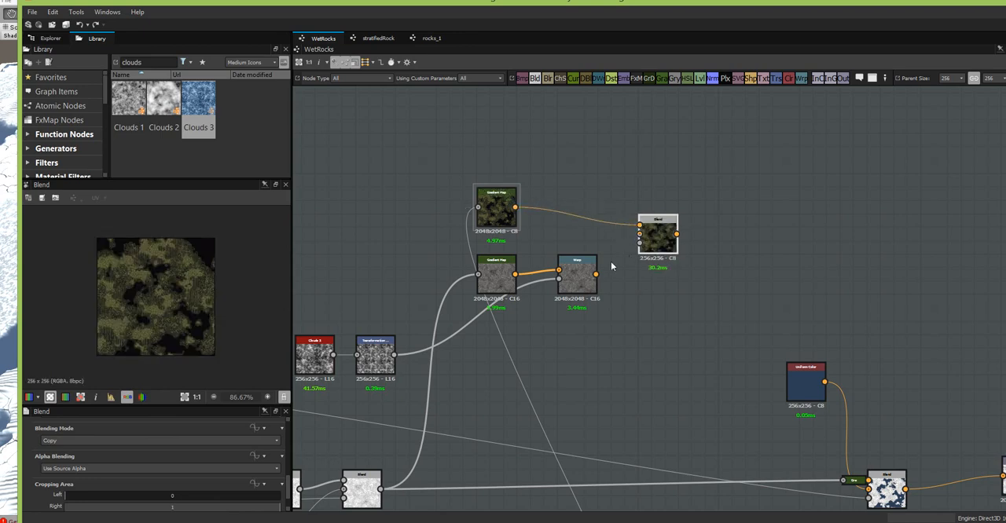
left_click_drag(595, 274, 638, 234)
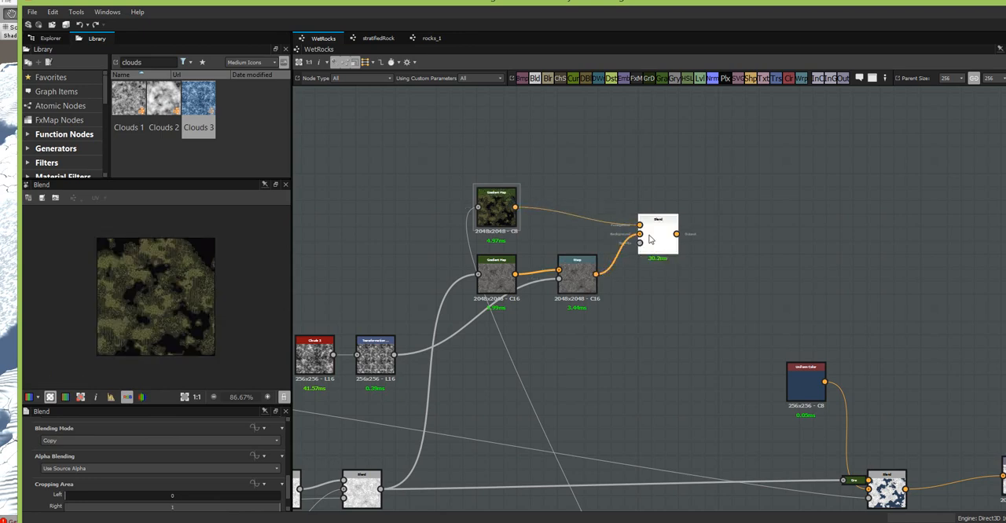
- Set the new Blend's blending mode to Overlay and examine the mixed rock colours across its preview
left_click(248, 442)
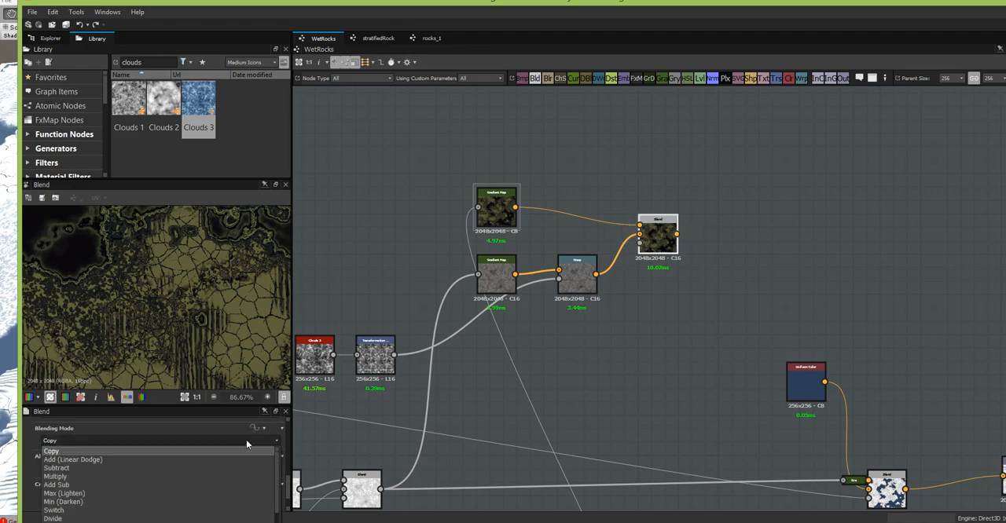
left_click(146, 517)
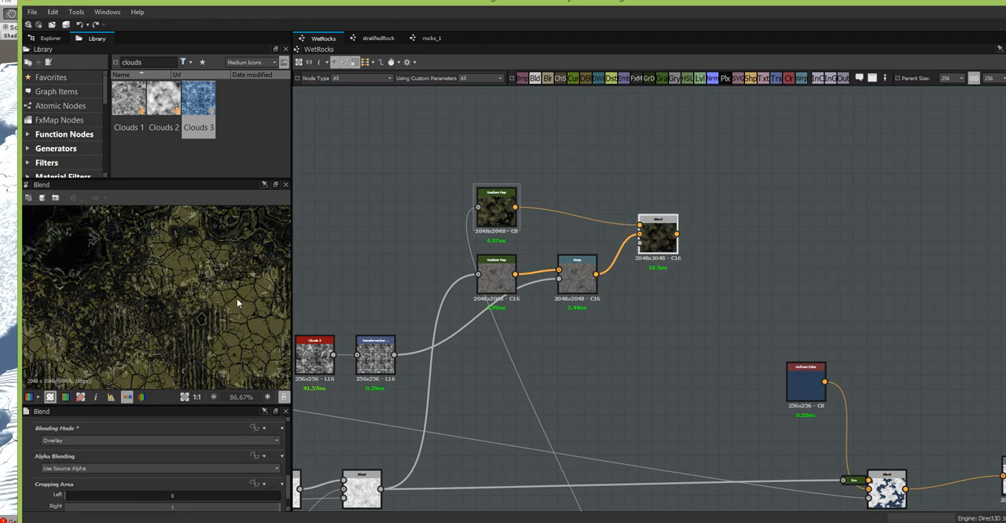
scroll(236, 299, "down", 5)
middle_click_drag(225, 321, 244, 230)
middle_click_drag(205, 315, 72, 366)
scroll(169, 275, "up", 5)
middle_click_drag(187, 289, 116, 329)
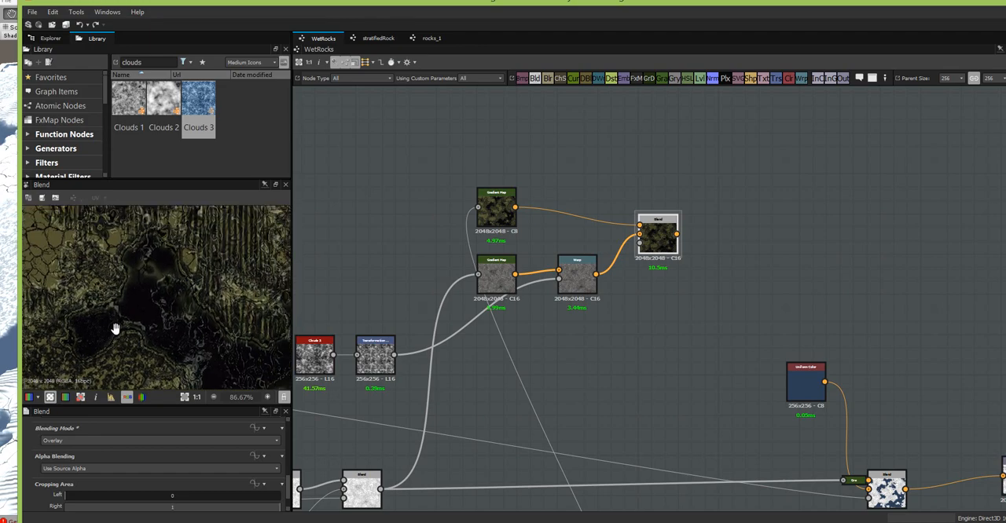
- Check the green Gradient Map's gradient, then bring the Overlay Blend's result back into the 2D preview
scroll(139, 304, "down", 3)
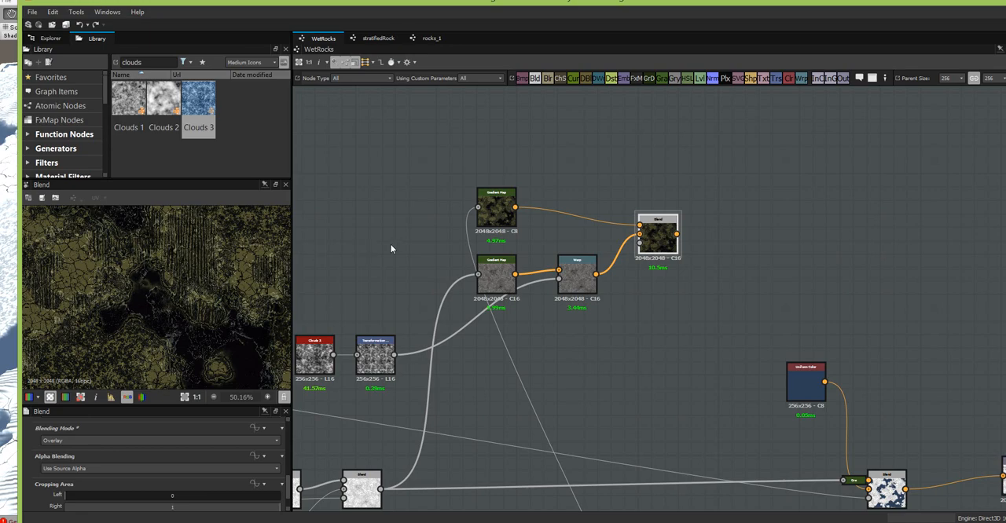
scroll(509, 238, "up", 2)
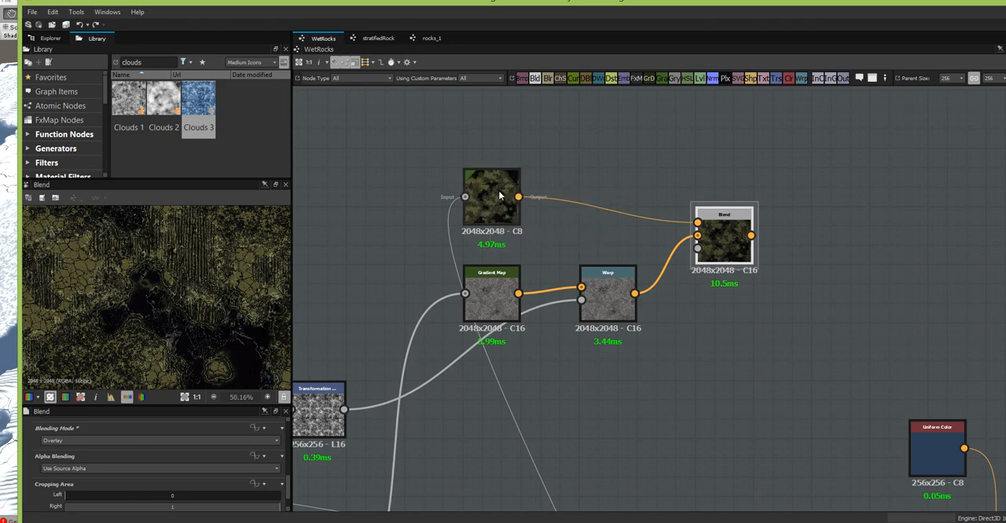
left_click(472, 203)
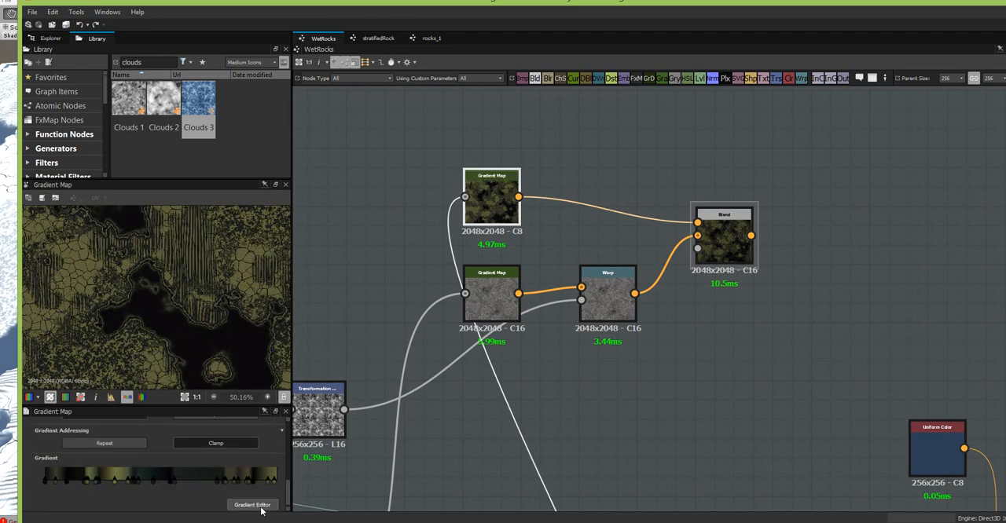
left_click(253, 505)
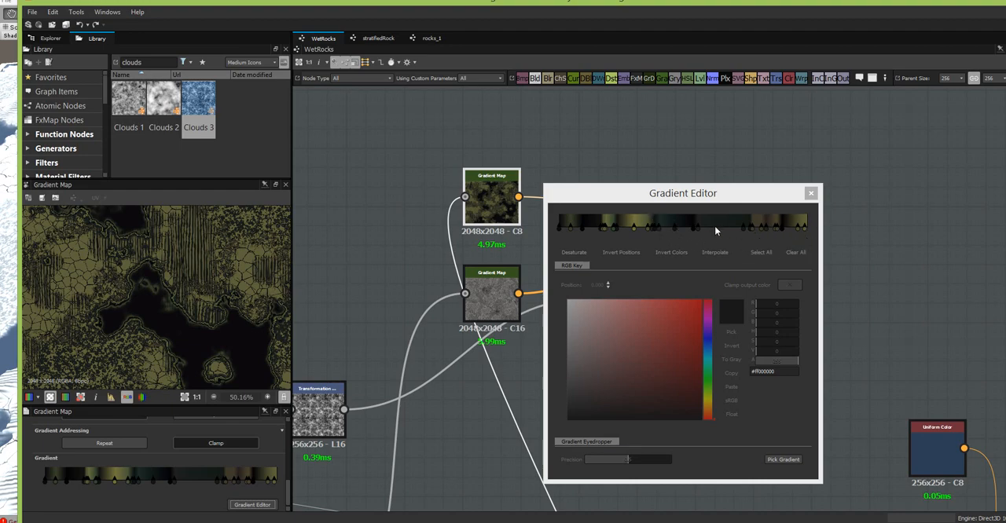
left_click_drag(633, 205, 852, 219)
left_click(727, 242)
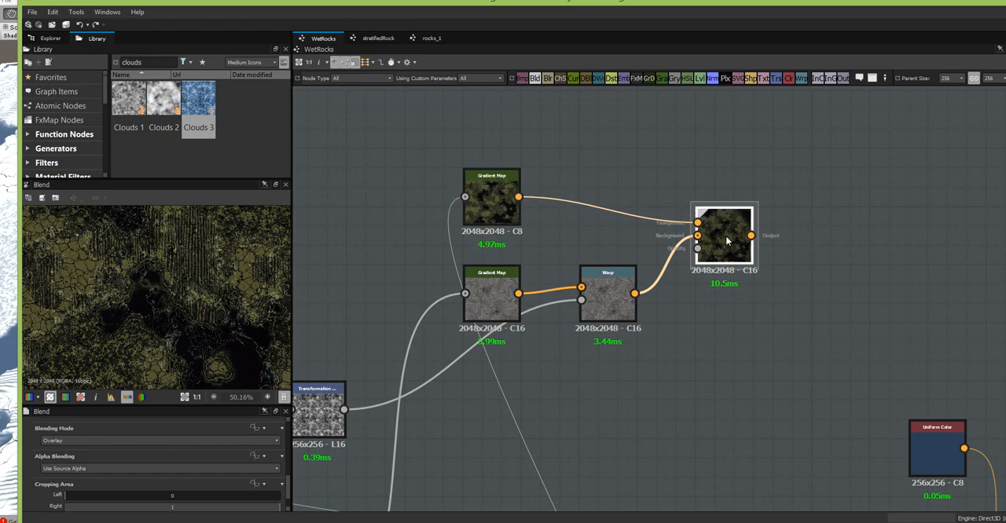
- Rework the dark end of the green Gradient Map's gradient, shifting the #ff0a080c key inward and placing the #ff565936 key at position 0.006
left_click(496, 201)
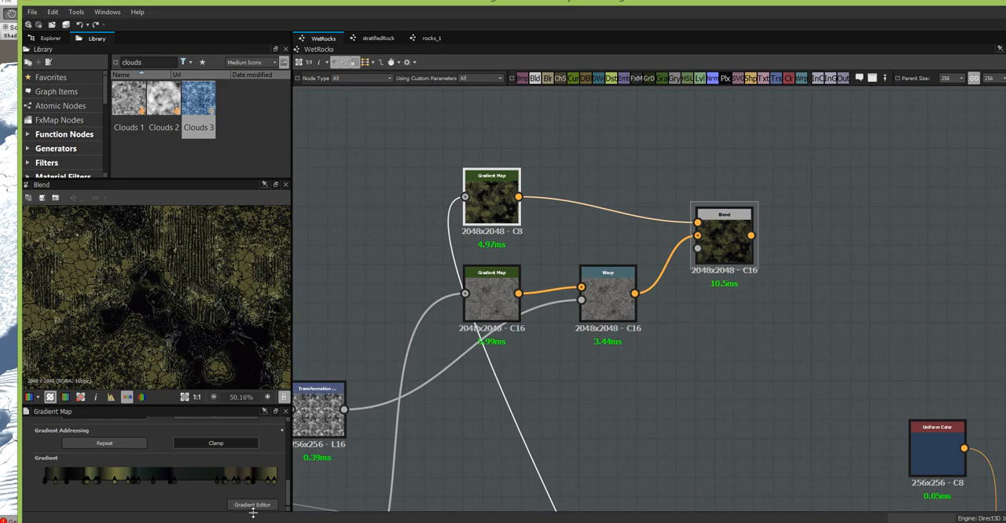
left_click(253, 507)
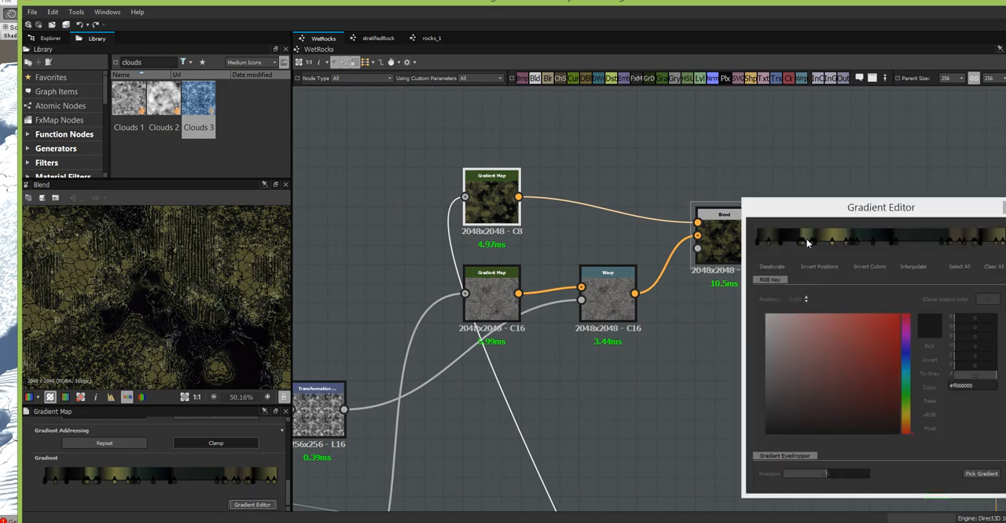
left_click_drag(804, 207, 785, 130)
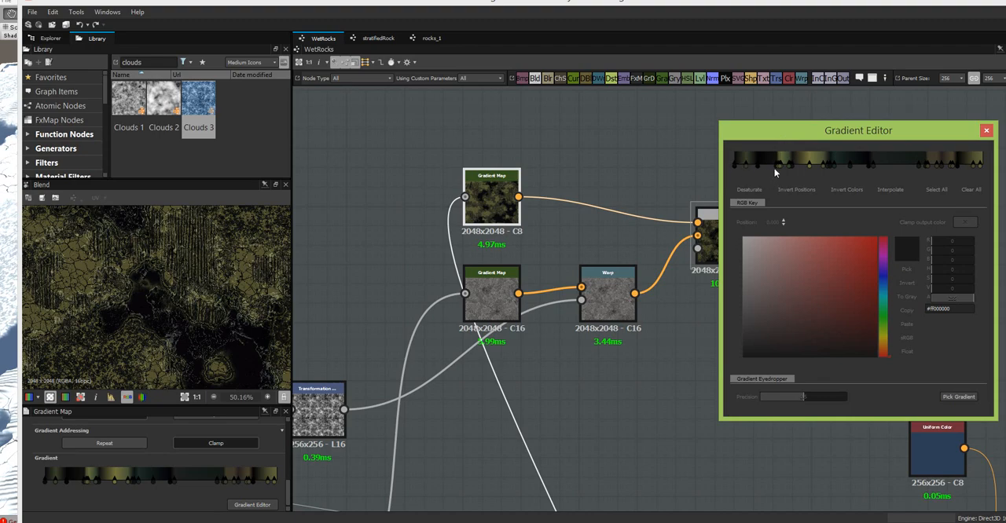
left_click(739, 164)
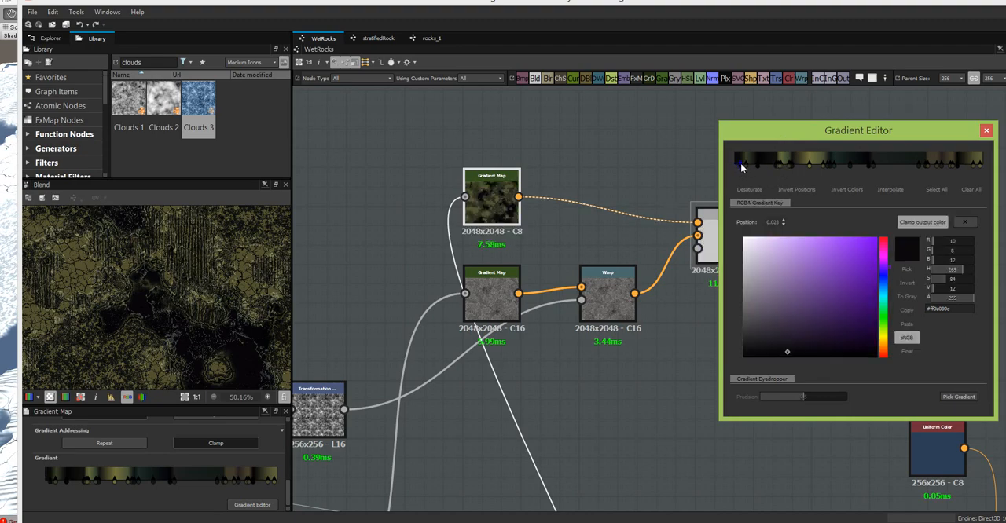
left_click(735, 166)
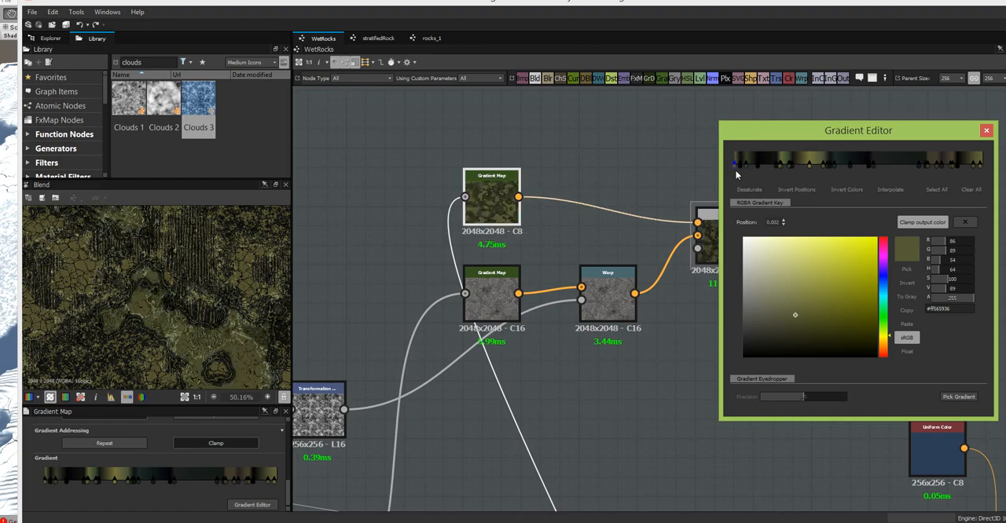
left_click_drag(737, 175, 738, 175)
- Examine the Overlay Blend's olive rock colours, crack lines and warped areas closely across the preview
scroll(186, 336, "up", 1)
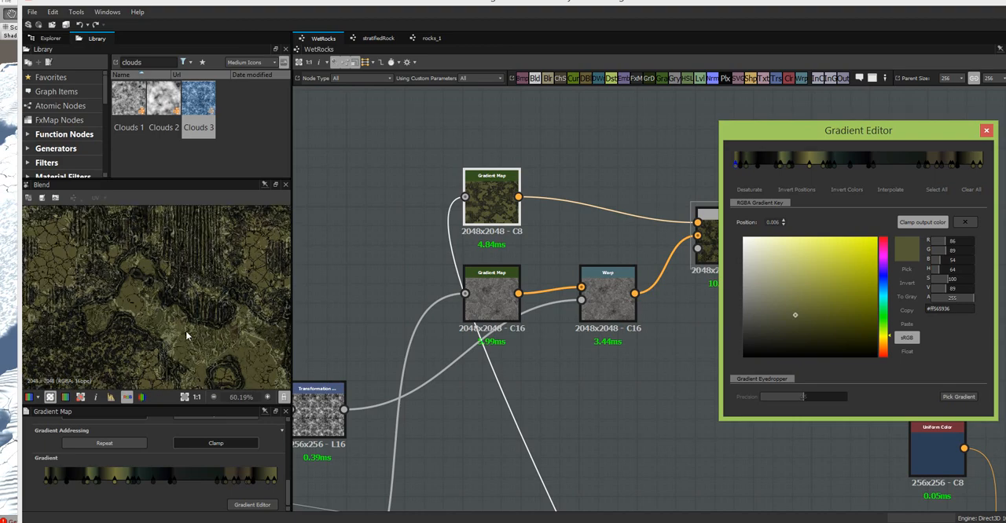
scroll(186, 337, "up", 5)
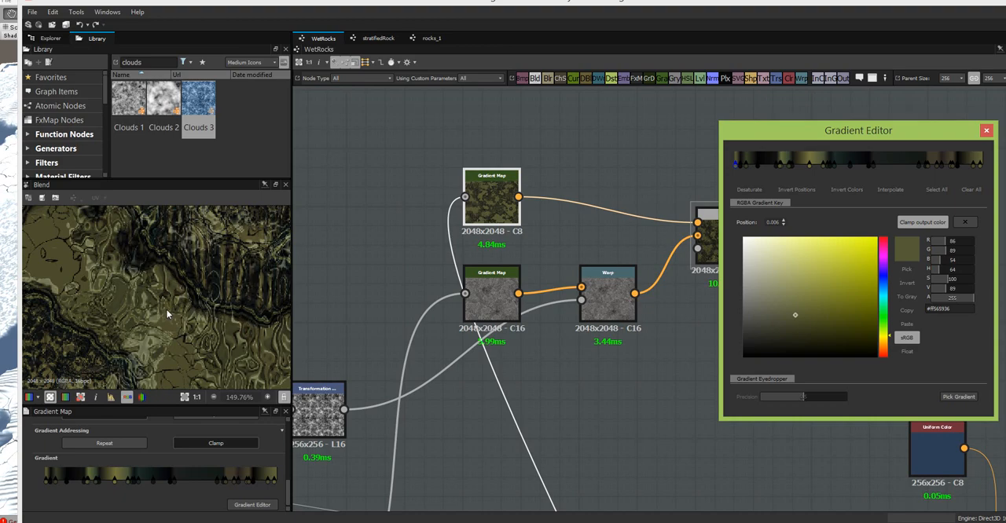
scroll(210, 330, "down", 1)
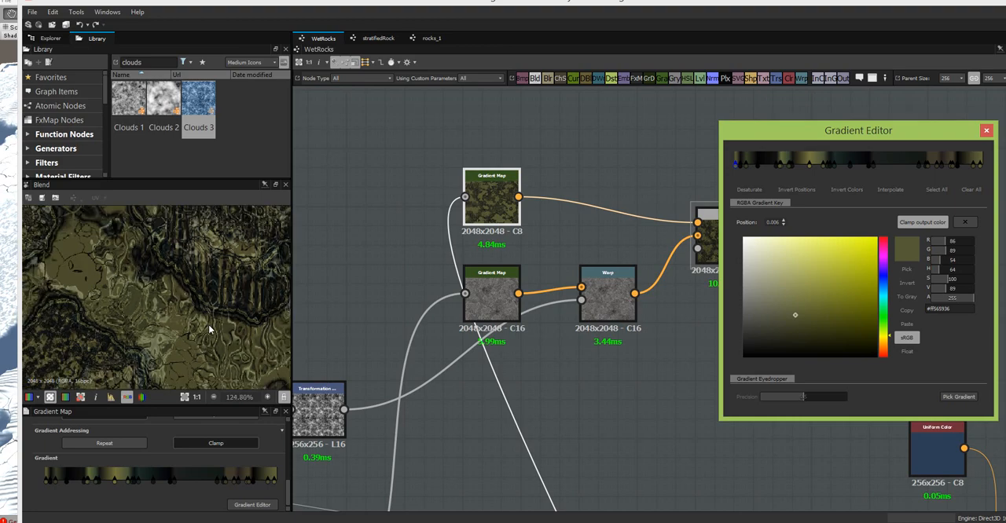
middle_click_drag(234, 338, 181, 260)
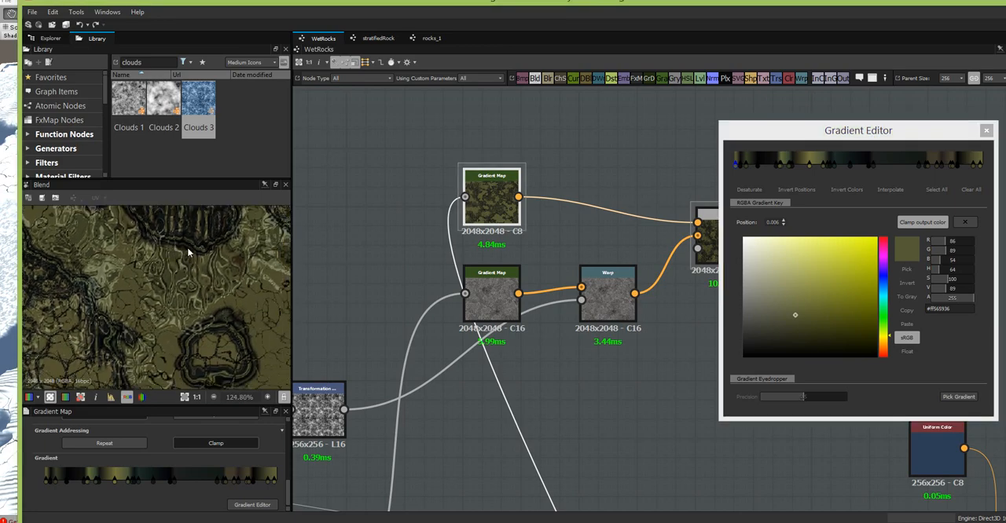
scroll(227, 298, "down", 1)
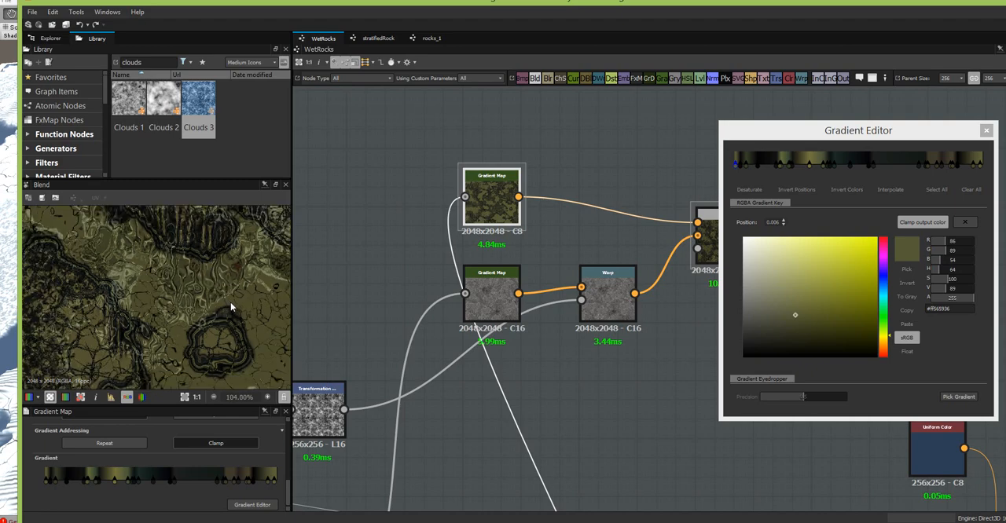
middle_click_drag(230, 302, 192, 253)
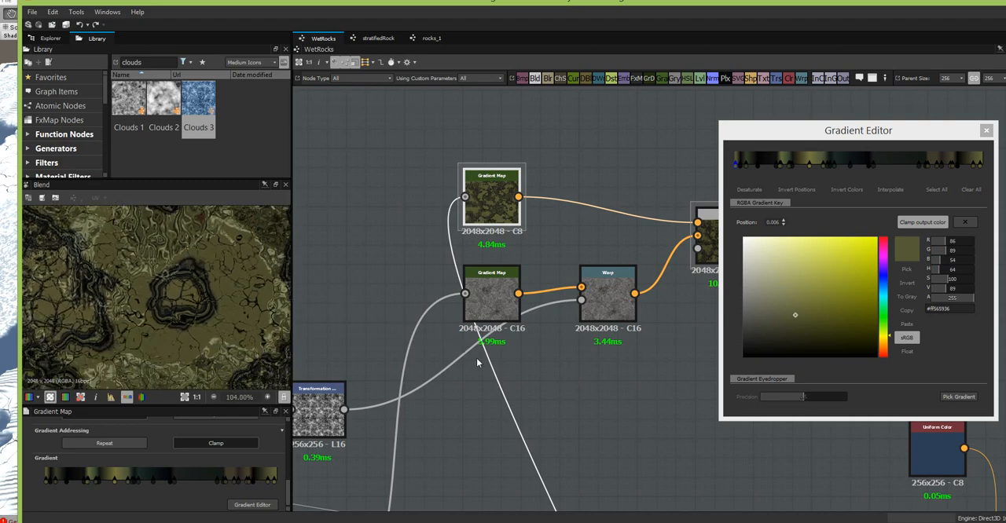
middle_click_drag(493, 403, 518, 139)
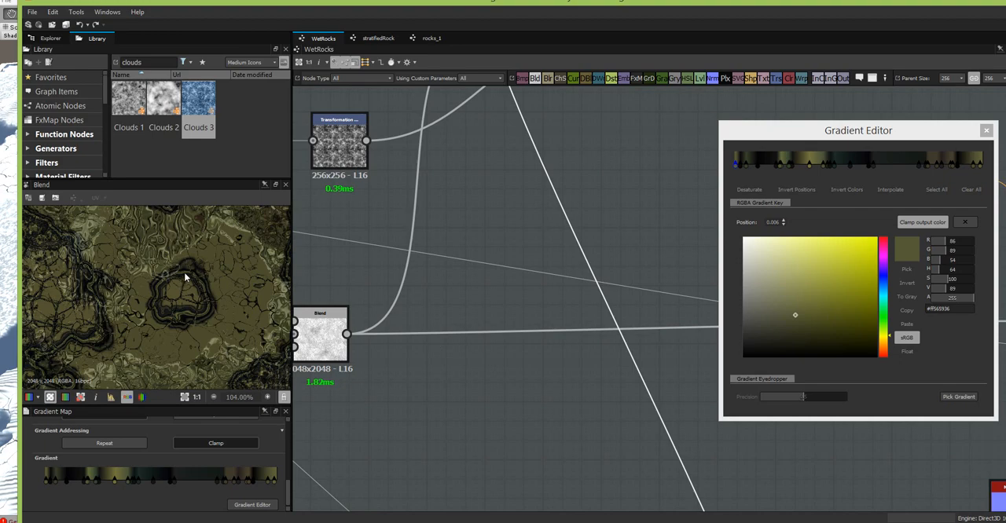
scroll(184, 271, "up", 1)
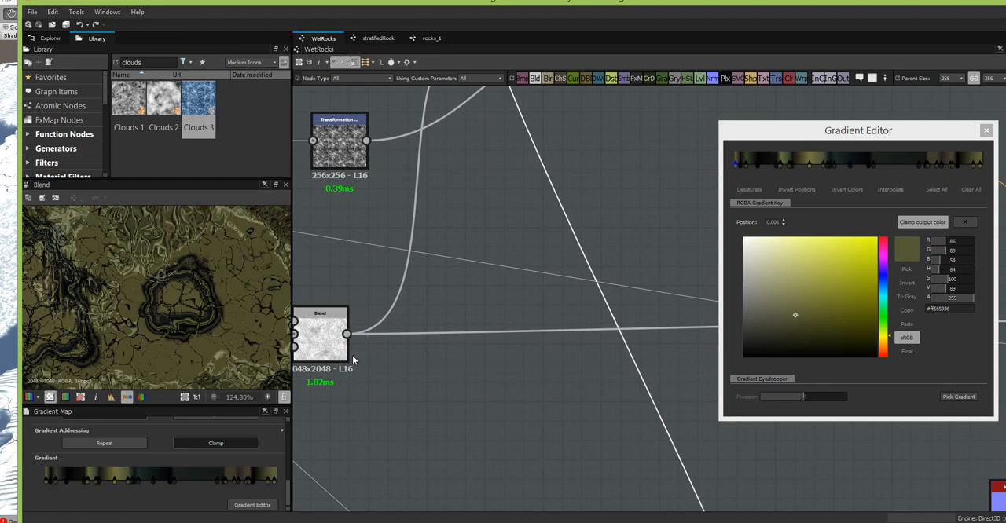
- Preview the last grayscale Blend that feeds the lower Gradient Map and examine its combined rock patterns
middle_click_drag(376, 345, 583, 283)
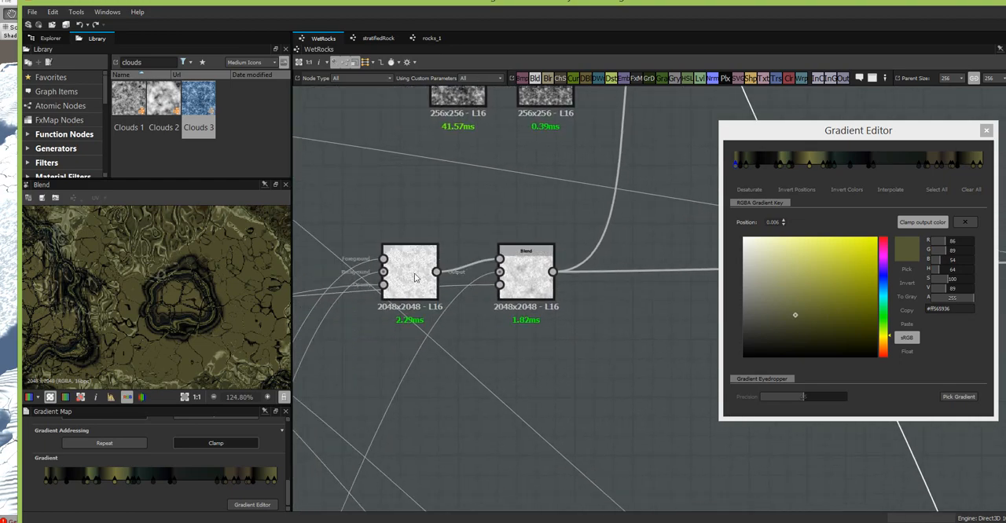
left_click(414, 277)
left_click(519, 279)
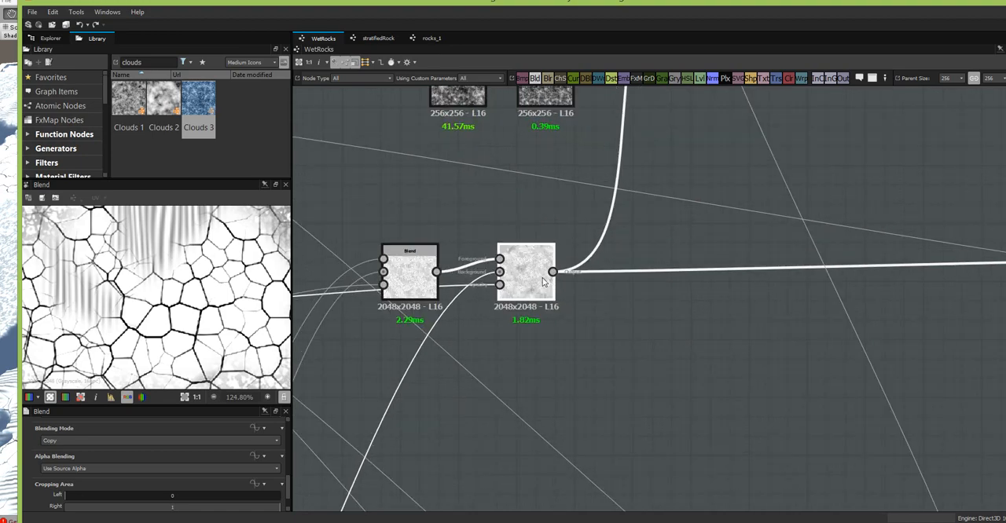
left_click(184, 397)
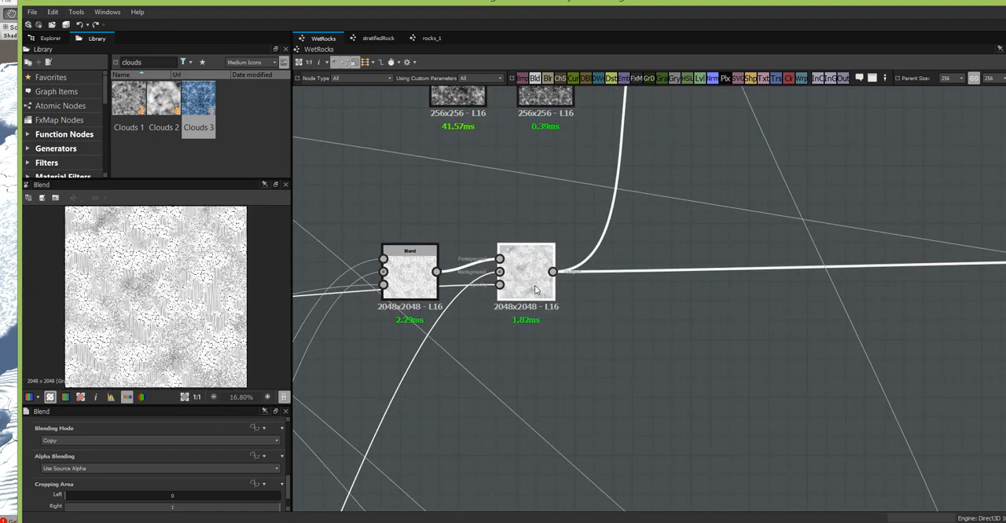
scroll(196, 314, "up", 3)
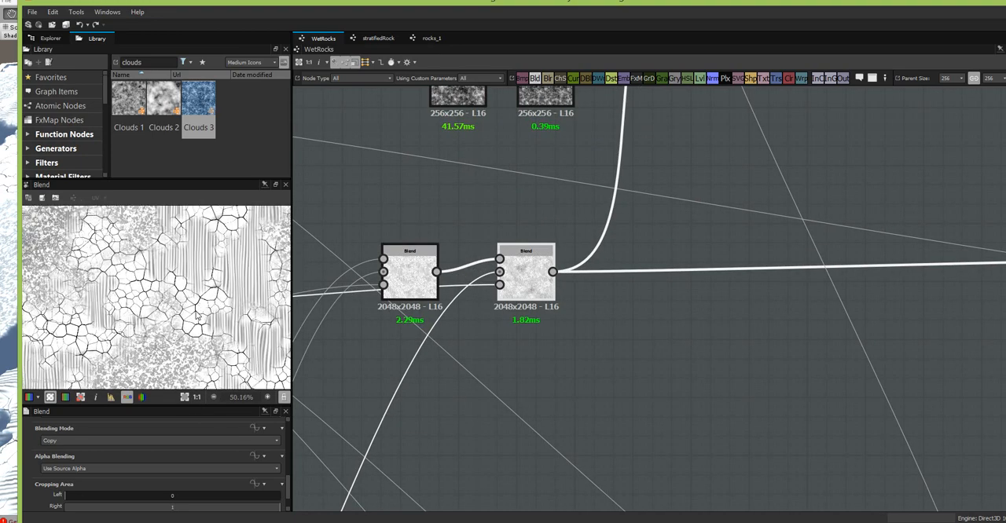
scroll(578, 306, "down", 5)
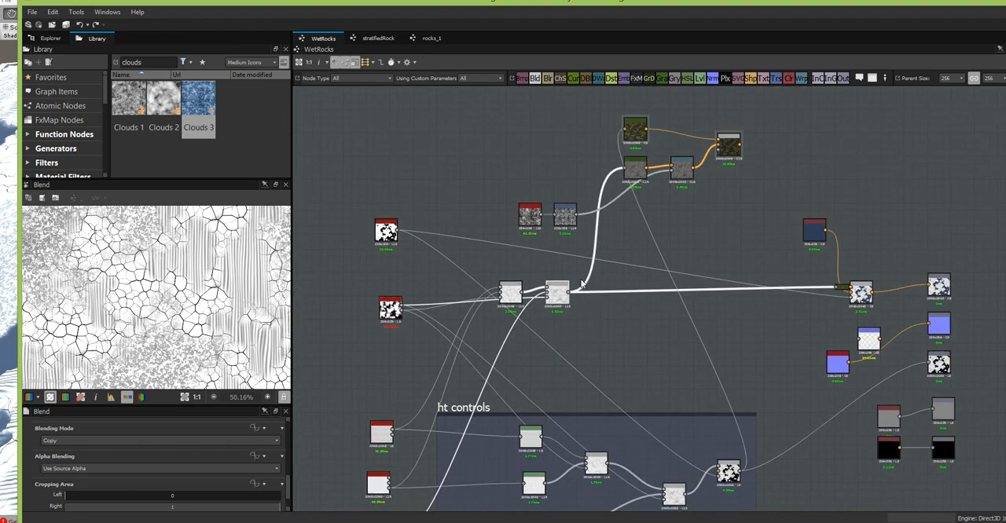
scroll(112, 259, "up", 2)
scroll(112, 259, "up", 2)
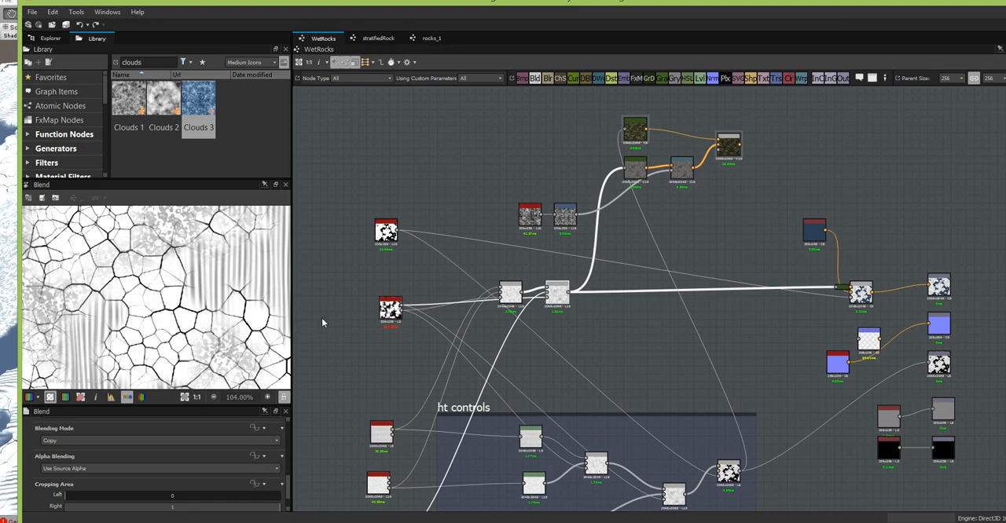
left_click_drag(561, 298, 561, 302)
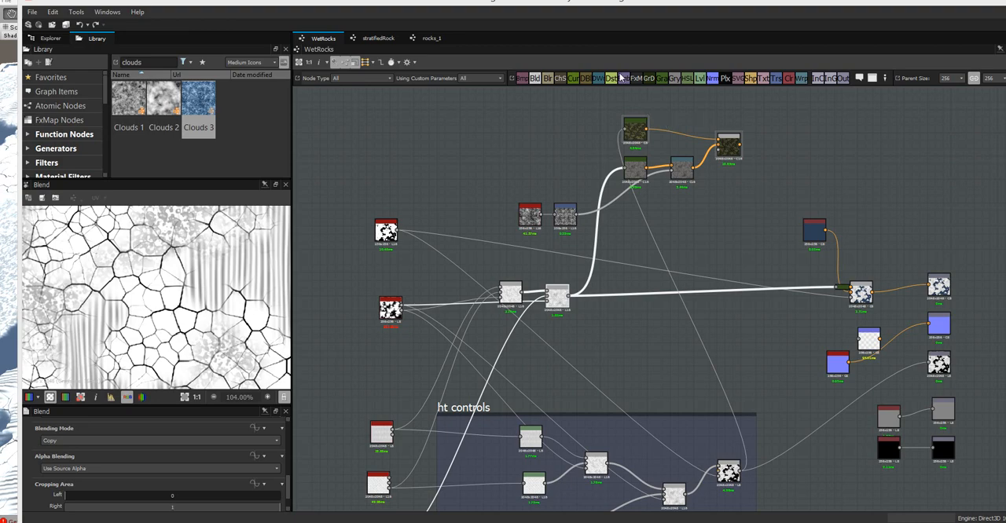
- Add a Levels node below the last grayscale Blend and feed it the cracks node's grain mask output
left_click_drag(701, 80, 609, 366)
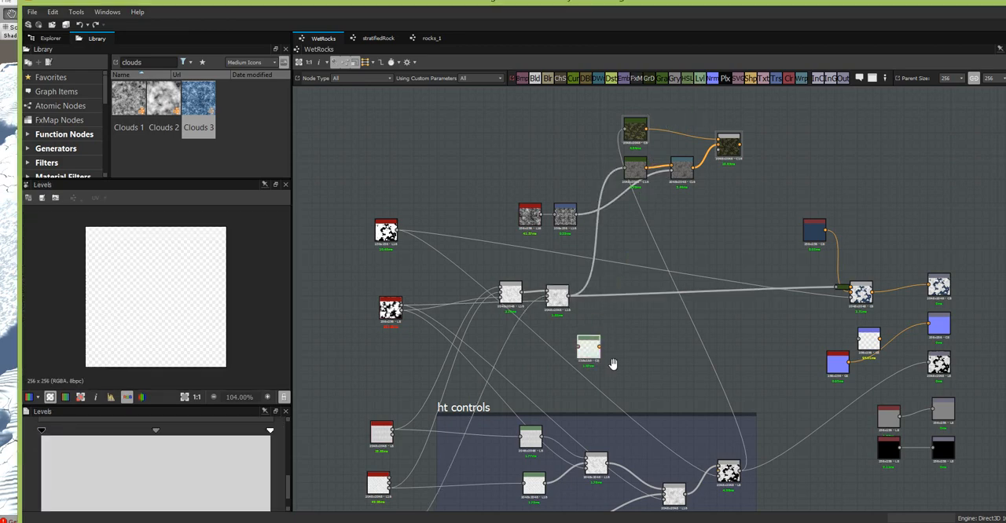
middle_click_drag(608, 367, 730, 246)
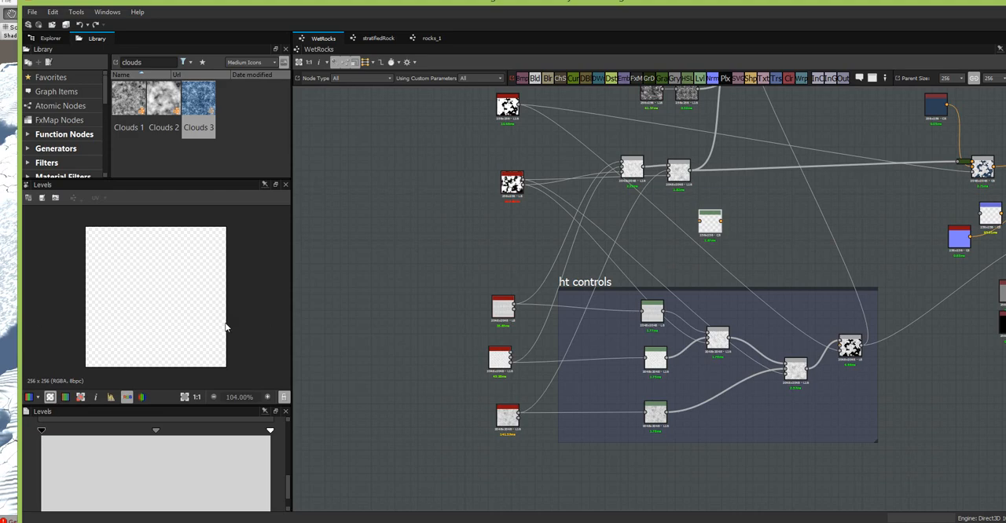
scroll(585, 330, "up", 3)
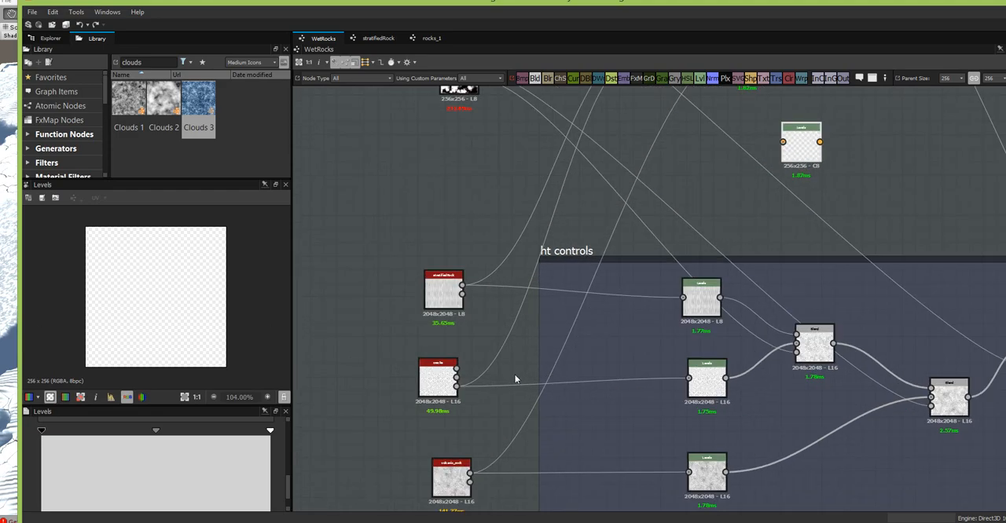
scroll(478, 378, "up", 2)
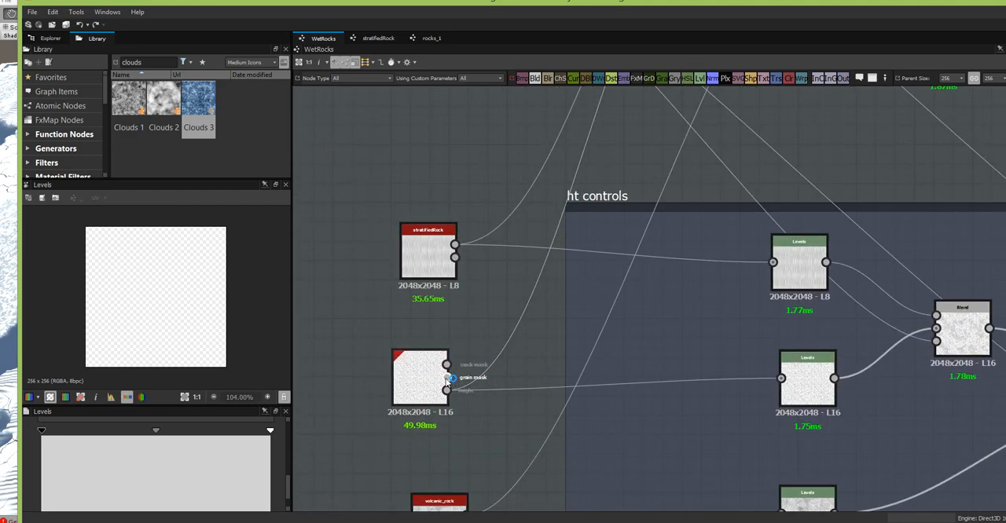
left_click_drag(447, 378, 717, 168)
middle_click_drag(717, 168, 491, 392)
left_click_drag(491, 392, 692, 264)
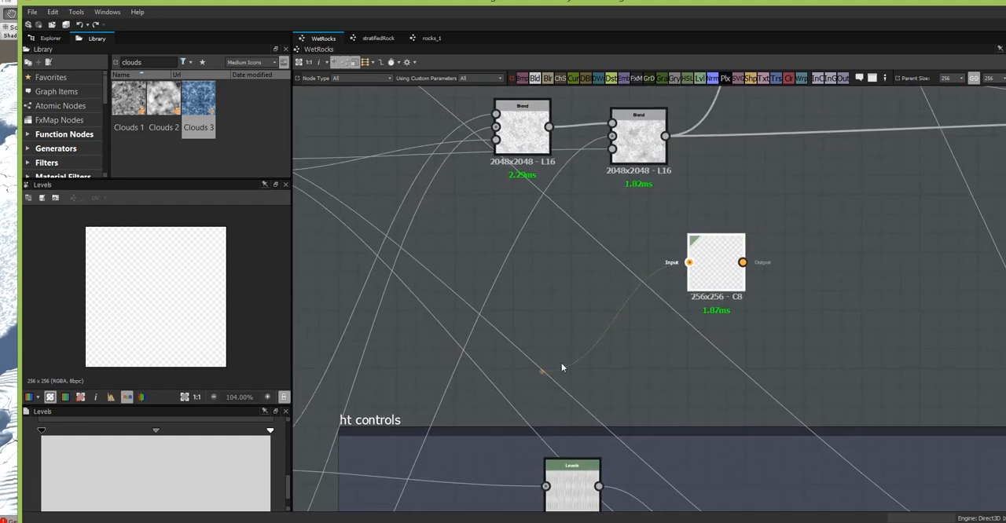
middle_click_drag(561, 367, 825, 120)
middle_click_drag(861, 91, 858, 94)
left_click(481, 359)
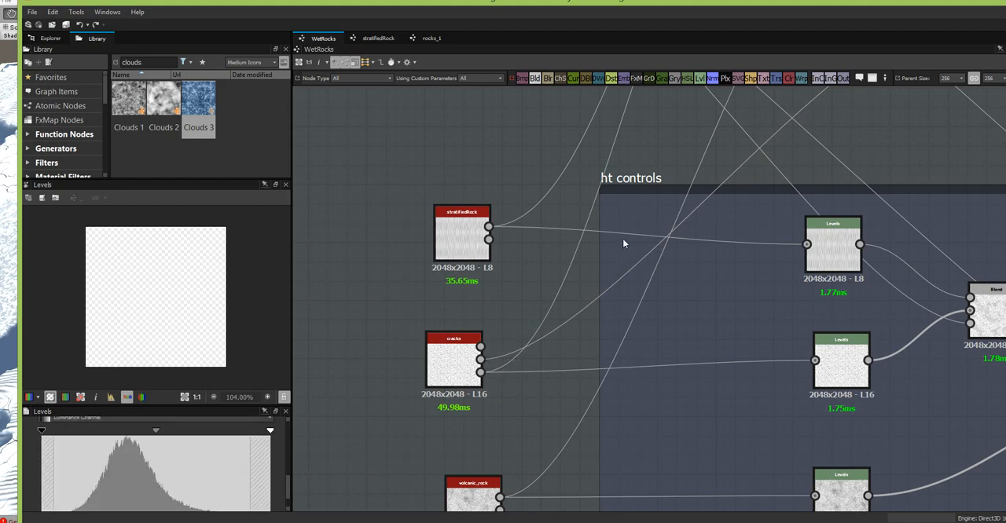
middle_click_drag(753, 166, 476, 384)
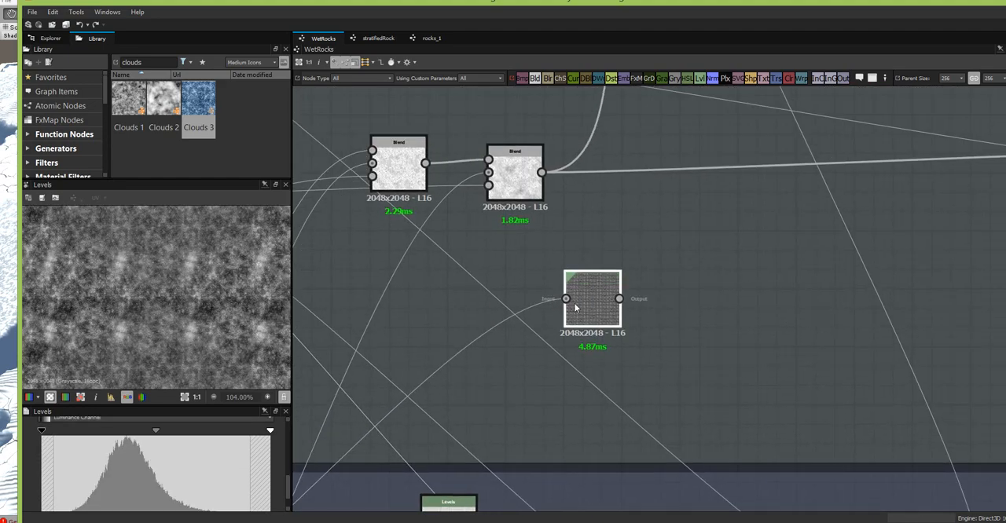
left_click(602, 299)
- Add a Blend node with the new Levels as its foreground and the last grayscale rock Blend as its background
middle_click_drag(737, 296, 626, 383)
left_click_drag(538, 82, 600, 229)
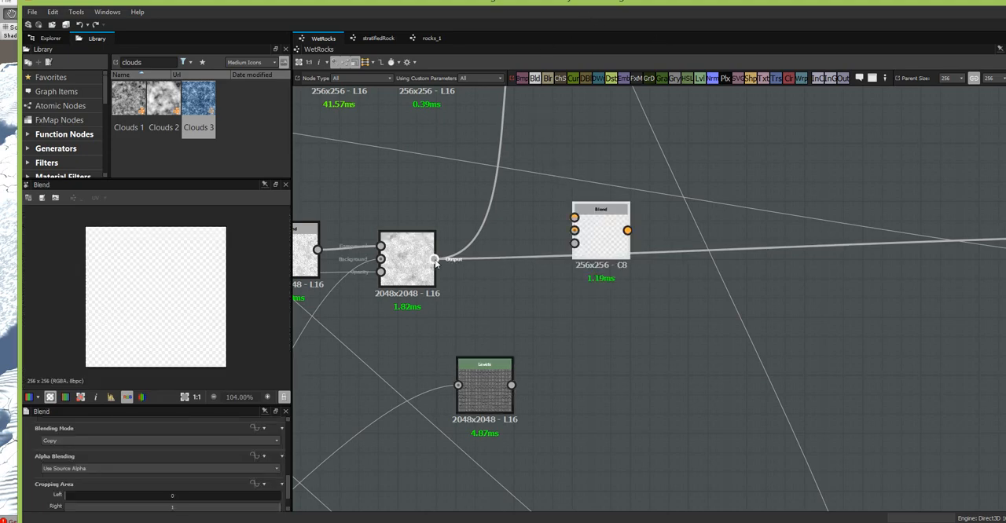
left_click_drag(434, 260, 574, 230)
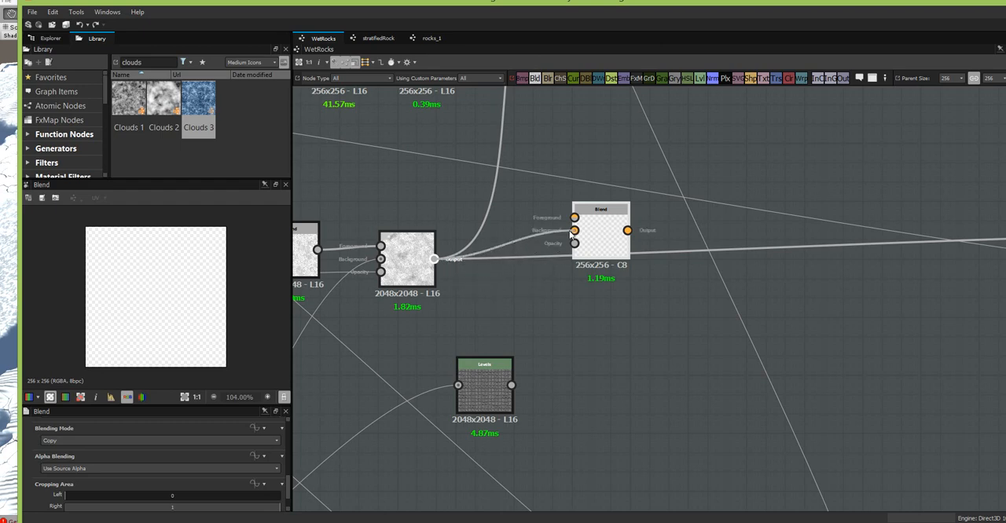
left_click_drag(511, 385, 602, 256)
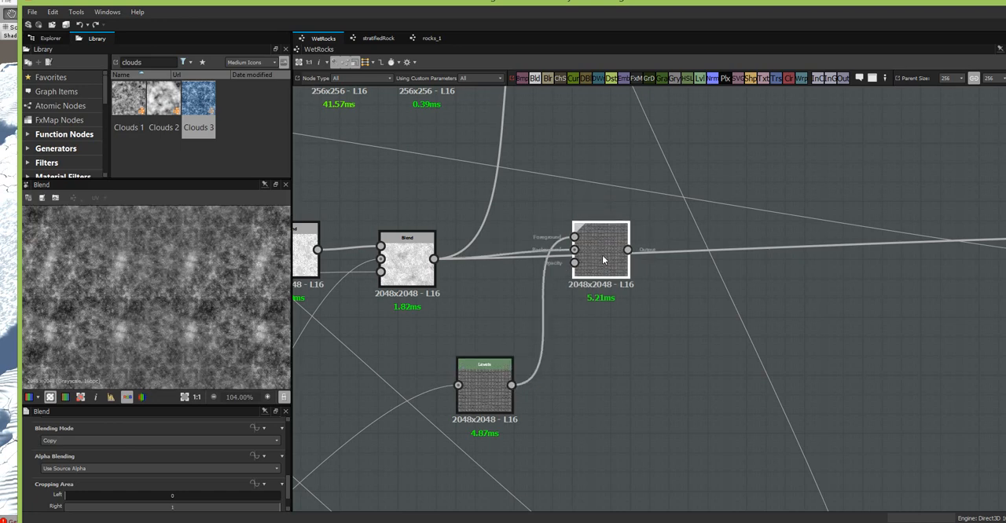
- Set the new Blend's blending mode to Multiply and line it up beside the last grayscale rock Blend
left_click(238, 441)
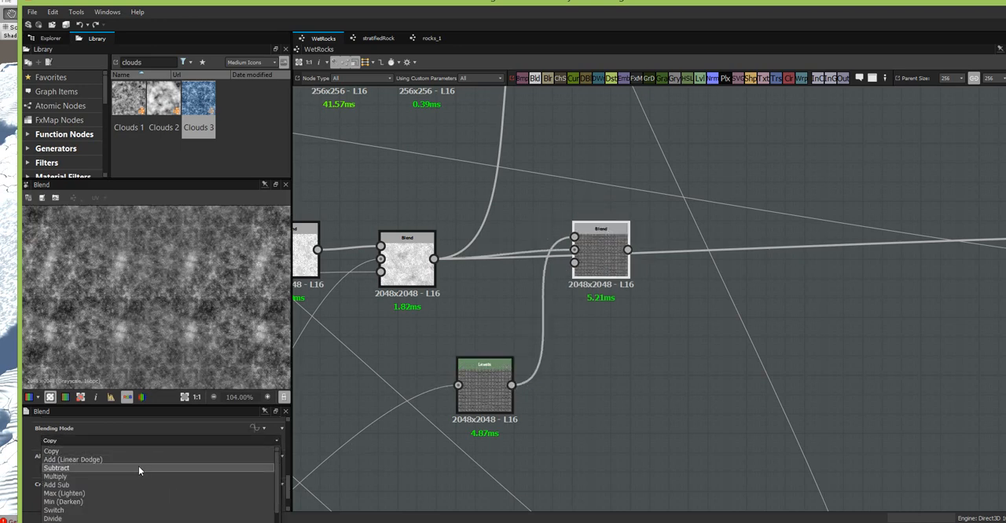
left_click(107, 476)
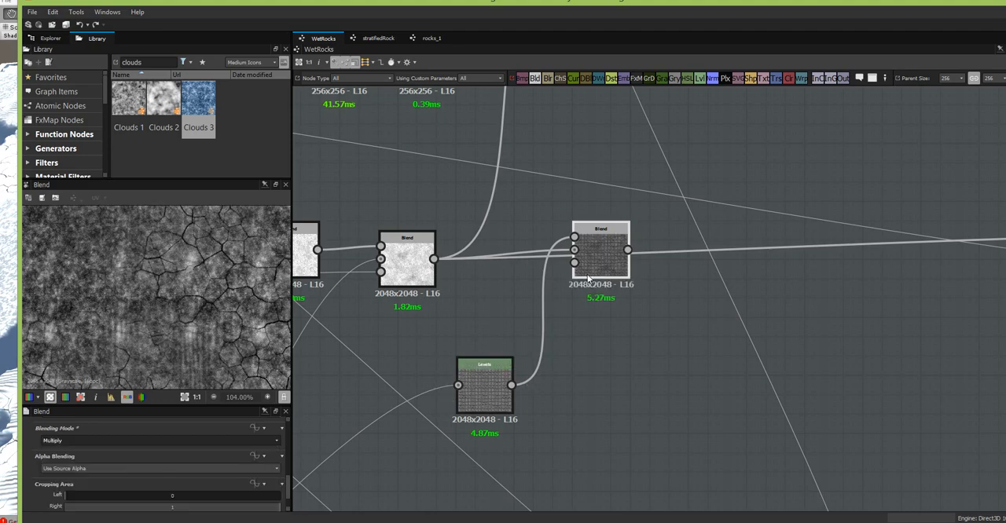
left_click_drag(611, 254, 587, 251)
scroll(158, 310, "down", 3)
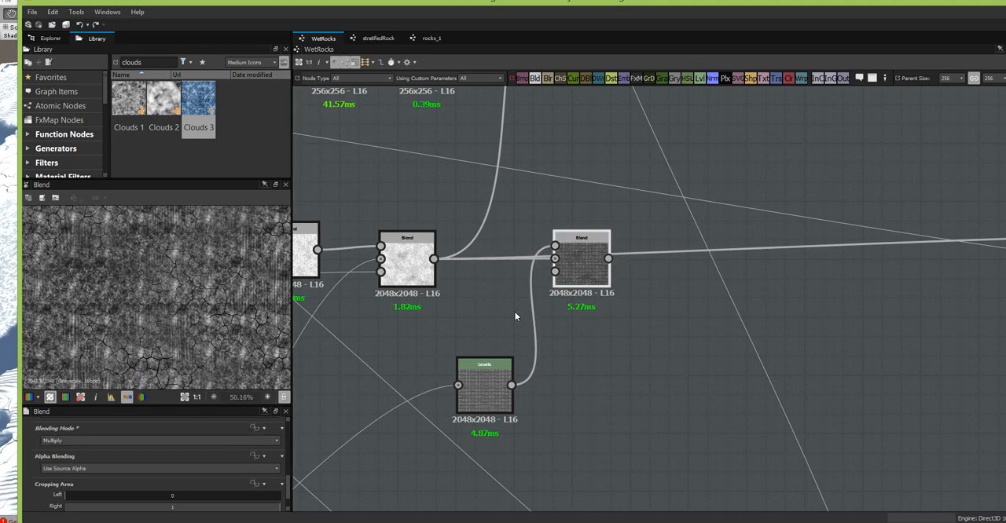
- Move the Levels node closer to the Multiply Blend and brighten the grain mask by lowering its white point and midtone
left_click_drag(487, 384, 478, 346)
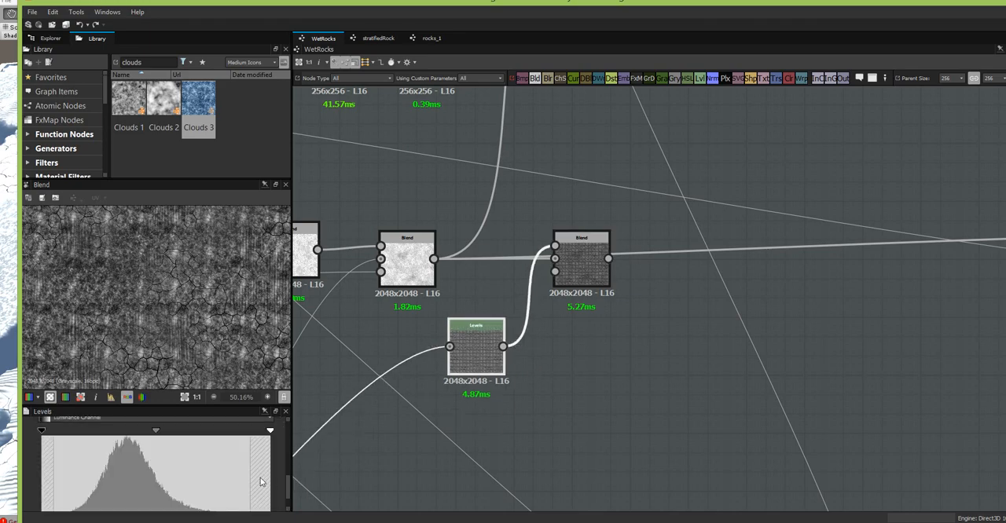
left_click_drag(270, 432, 200, 438)
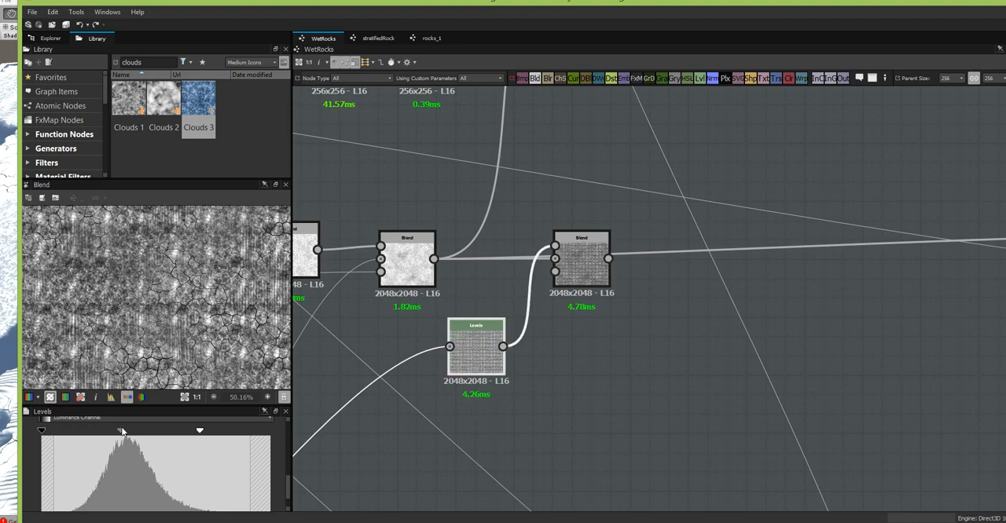
left_click_drag(120, 432, 94, 433)
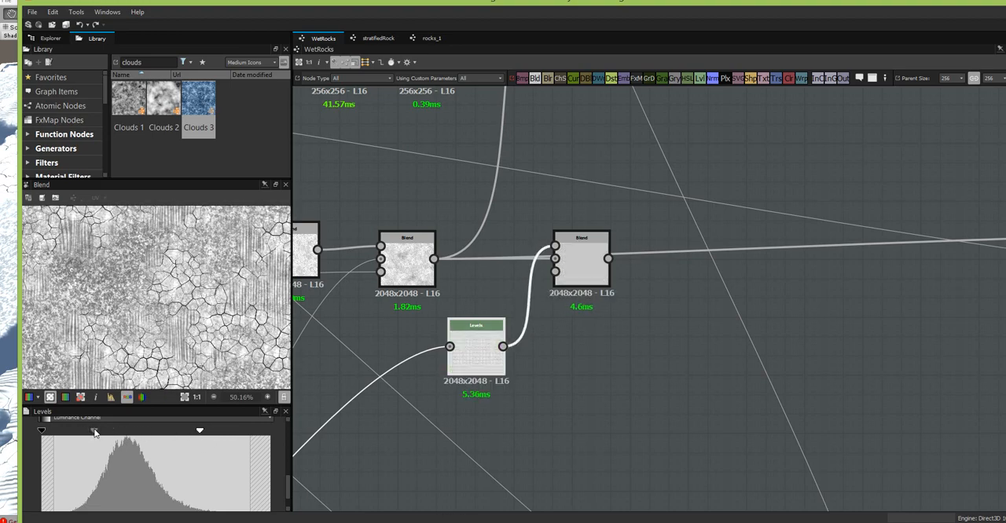
scroll(145, 351, "up", 4)
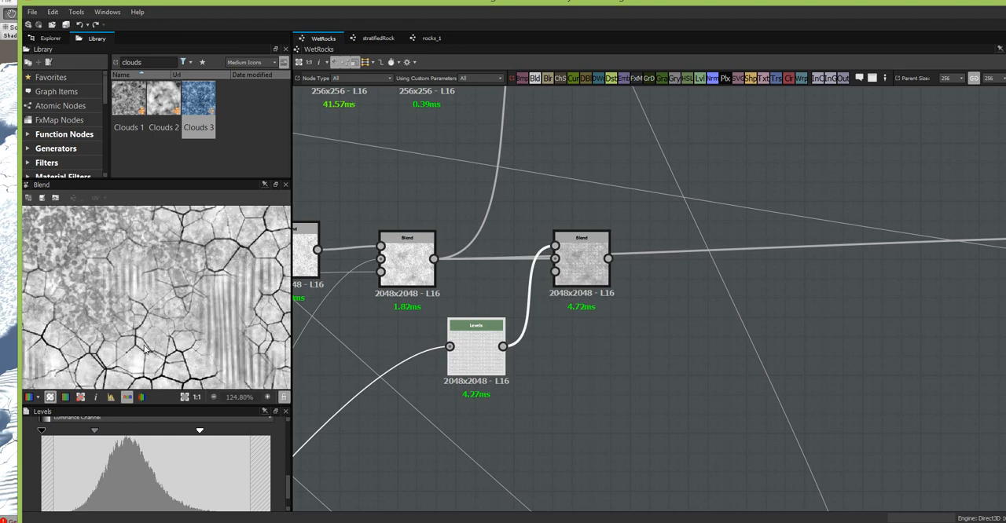
scroll(145, 351, "down", 4)
middle_click_drag(582, 336, 482, 469)
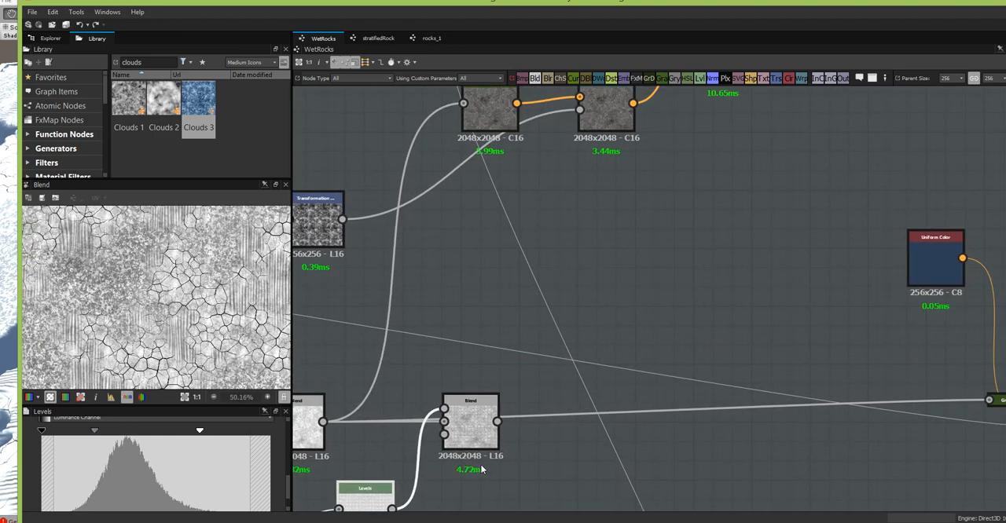
middle_click_drag(527, 386, 533, 332)
left_click_drag(511, 466, 598, 282)
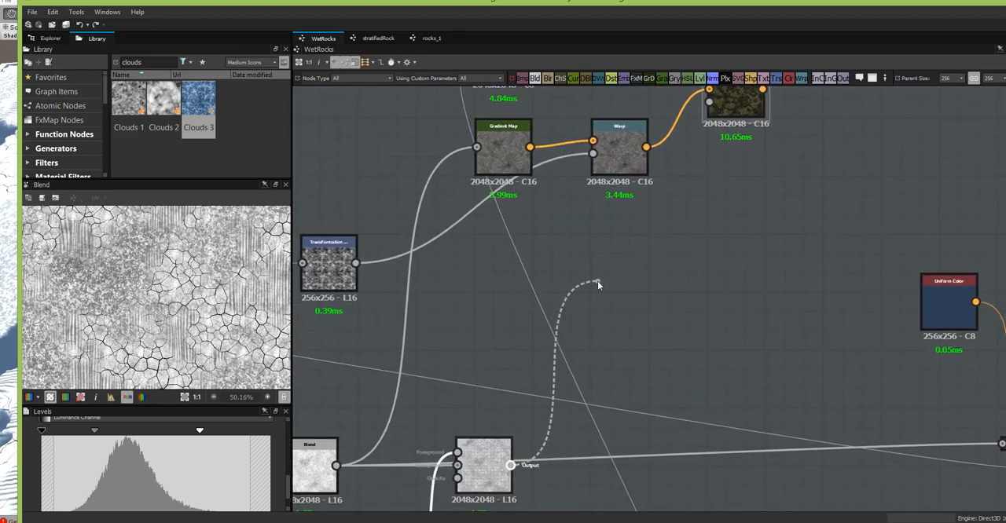
middle_click_drag(597, 283, 571, 474)
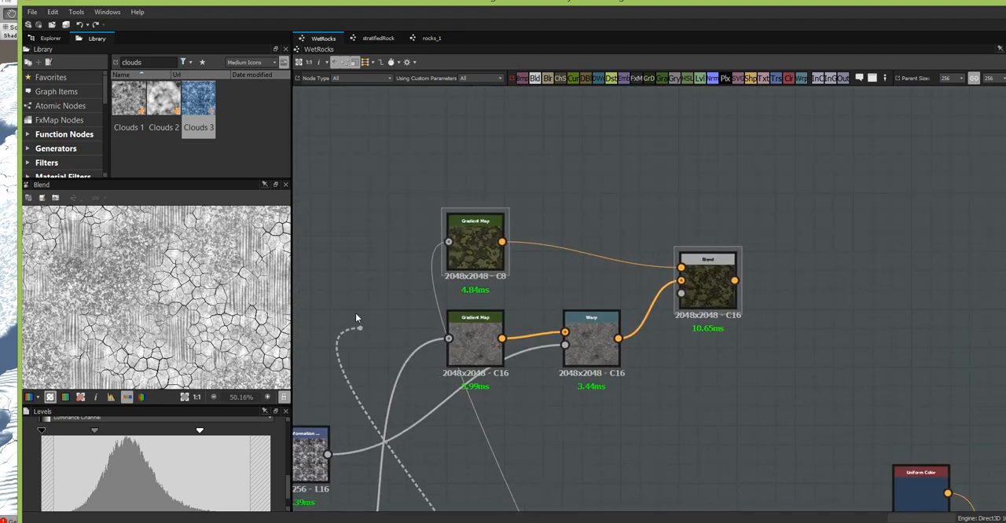
left_click_drag(355, 318, 654, 442)
middle_click_drag(650, 429, 714, 182)
middle_click_drag(652, 306, 603, 324)
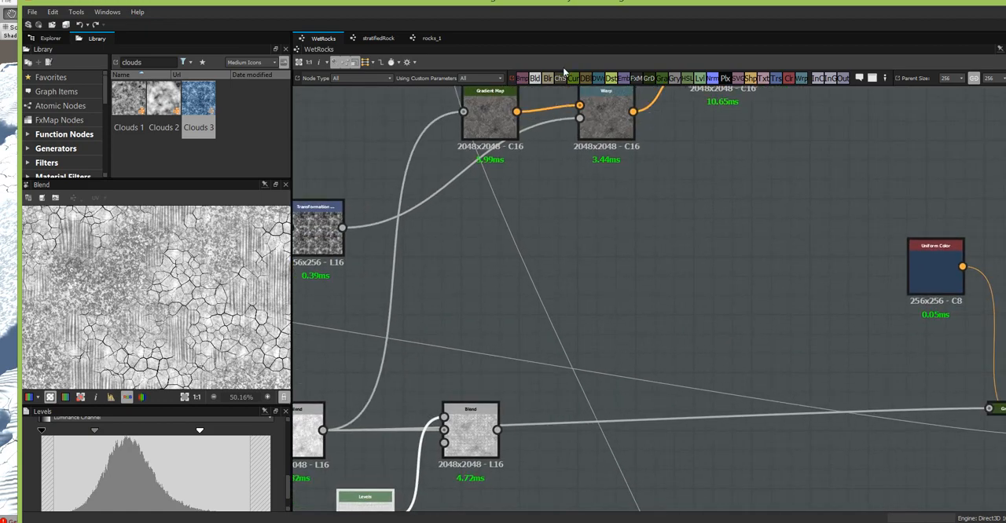
- Add another Blend with the grain-mask Blend as its foreground and the topmost black-and-white rock mask as its background
left_click_drag(586, 351, 604, 308)
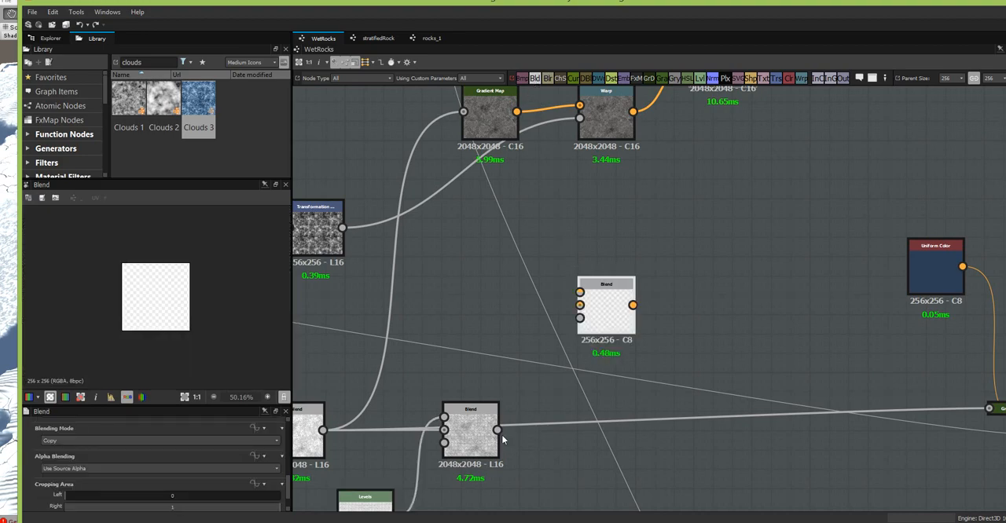
left_click_drag(496, 430, 579, 292)
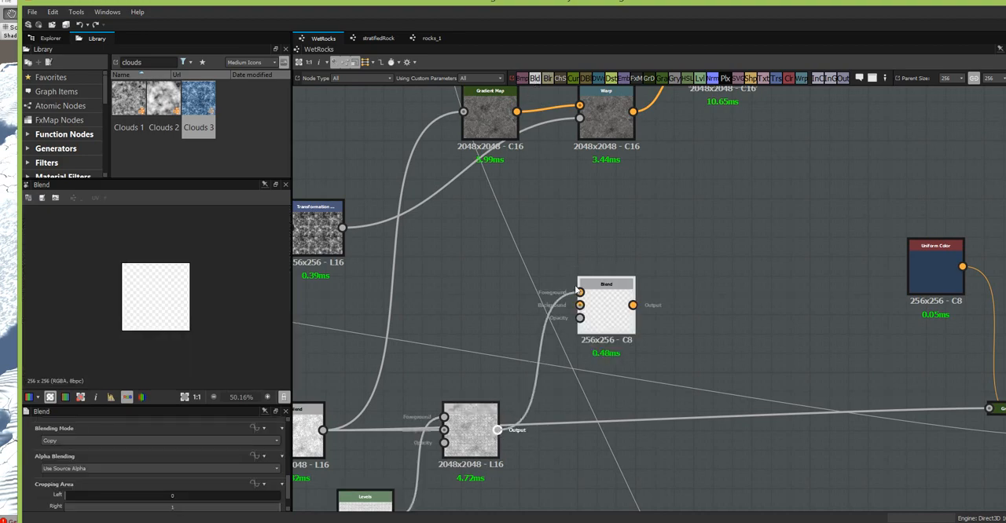
left_click_drag(478, 443, 579, 292)
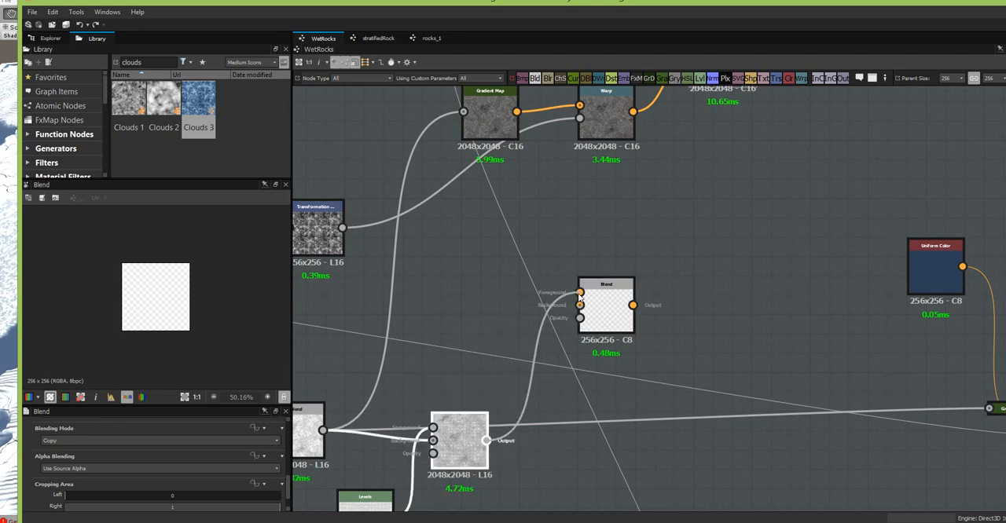
middle_click_drag(572, 417, 615, 150)
scroll(575, 319, "down", 3)
middle_click_drag(602, 327, 731, 223)
middle_click_drag(418, 410, 440, 522)
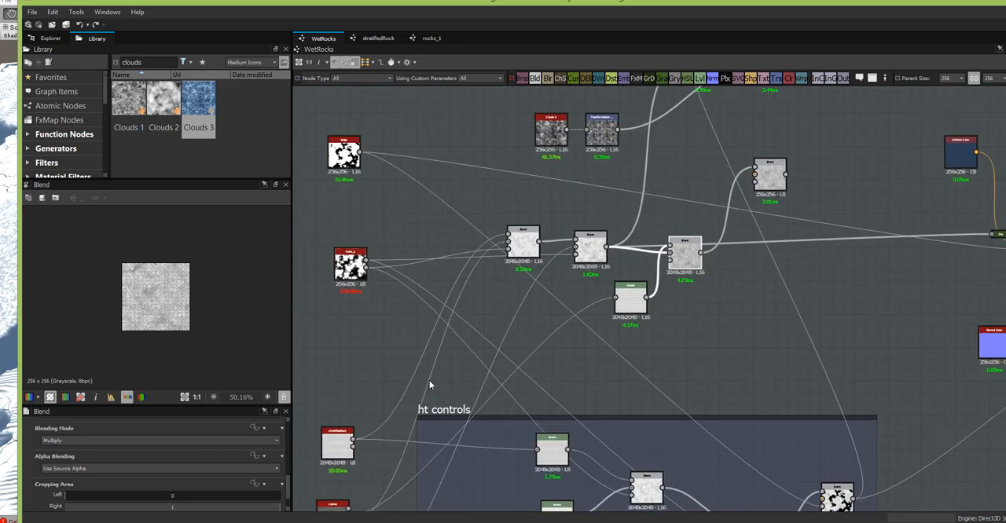
left_click_drag(365, 153, 756, 175)
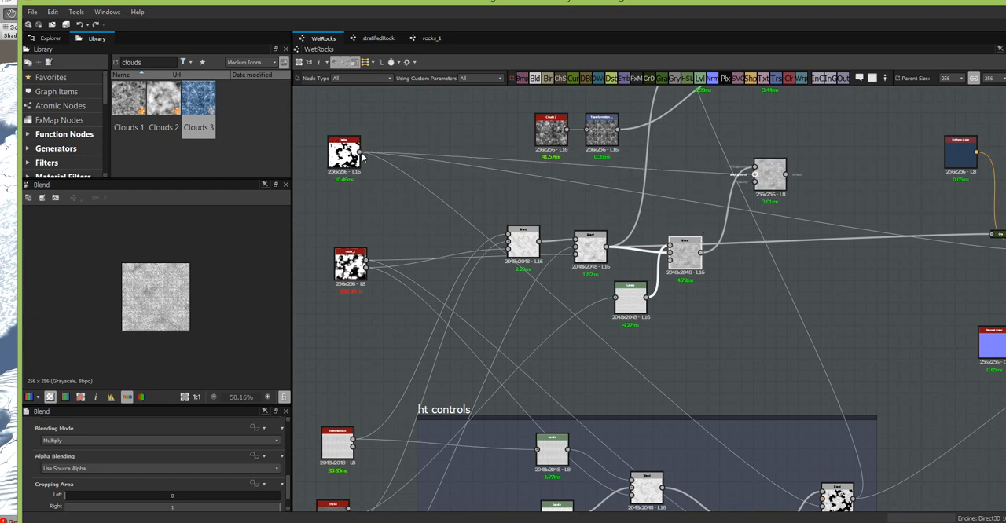
- Set the blending mode of the new rock mask Blend to Multiply
middle_click_drag(833, 272, 444, 393)
left_click(460, 365)
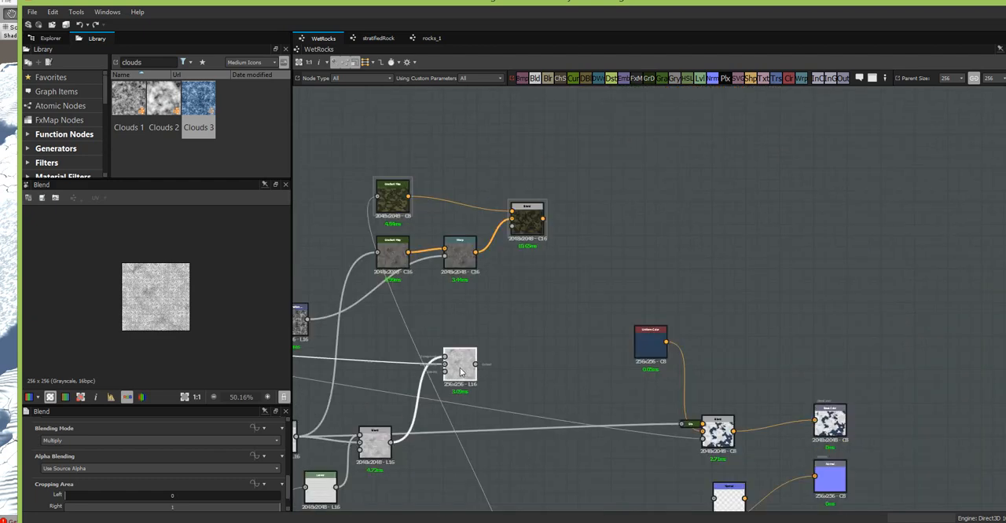
left_click(156, 441)
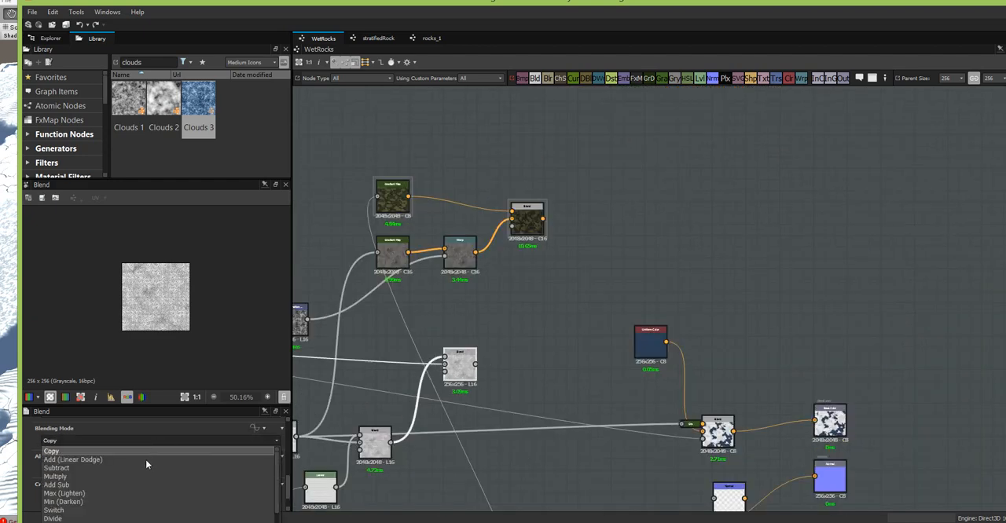
left_click(142, 475)
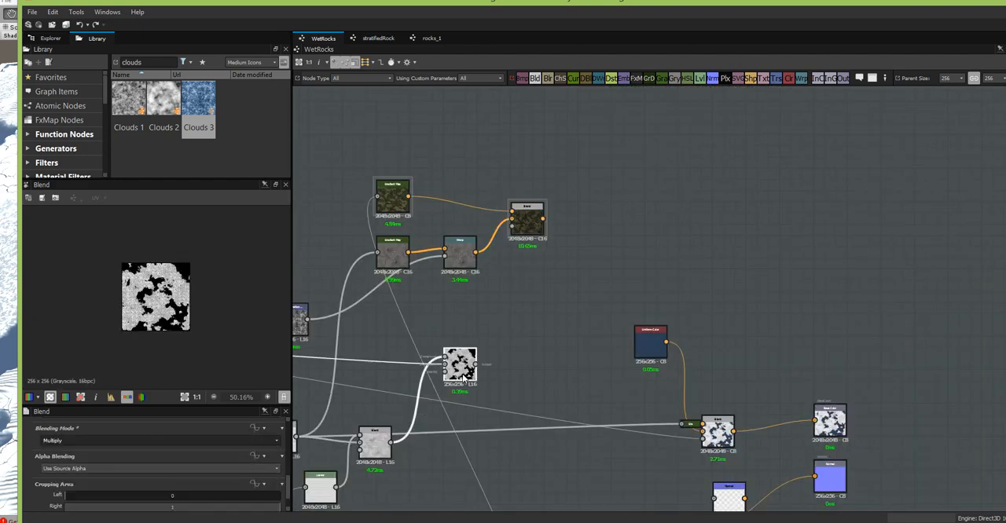
mouse_move(462, 375)
left_mouse_down()
mouse_move(418, 394)
mouse_move(462, 372)
left_mouse_up()
- Preview the final Blend in the height controls frame and examine its masked rock patterns
scroll(521, 420, "up", 4)
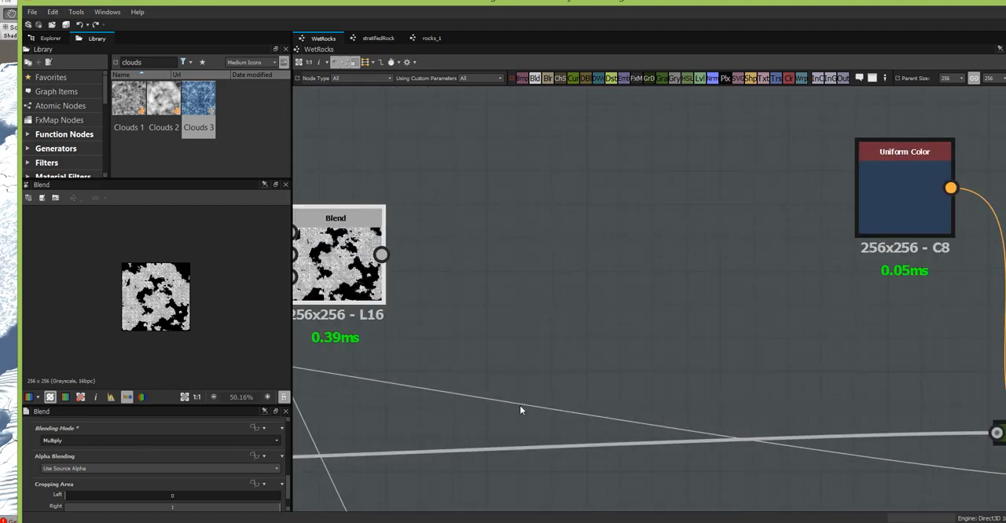
scroll(406, 272, "down", 5)
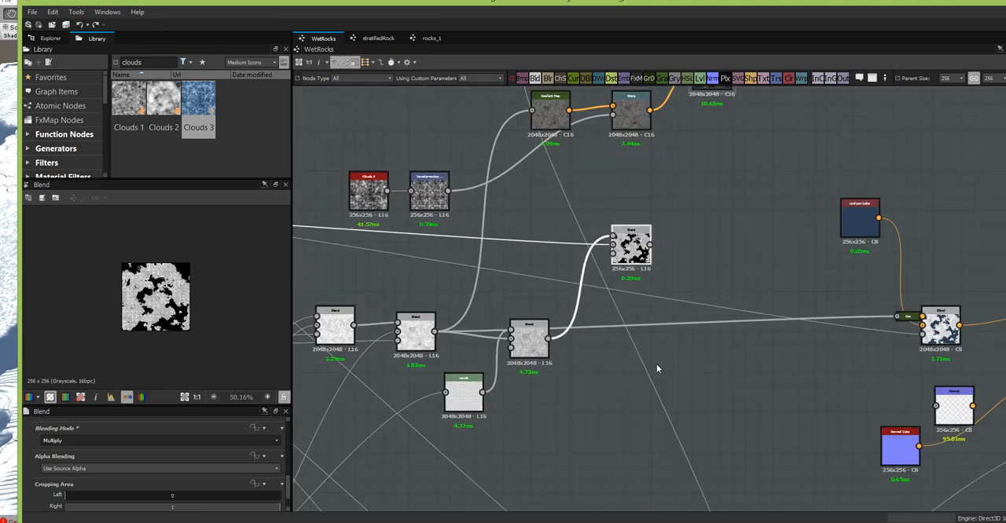
scroll(656, 364, "down", 2)
middle_click_drag(609, 361, 637, 220)
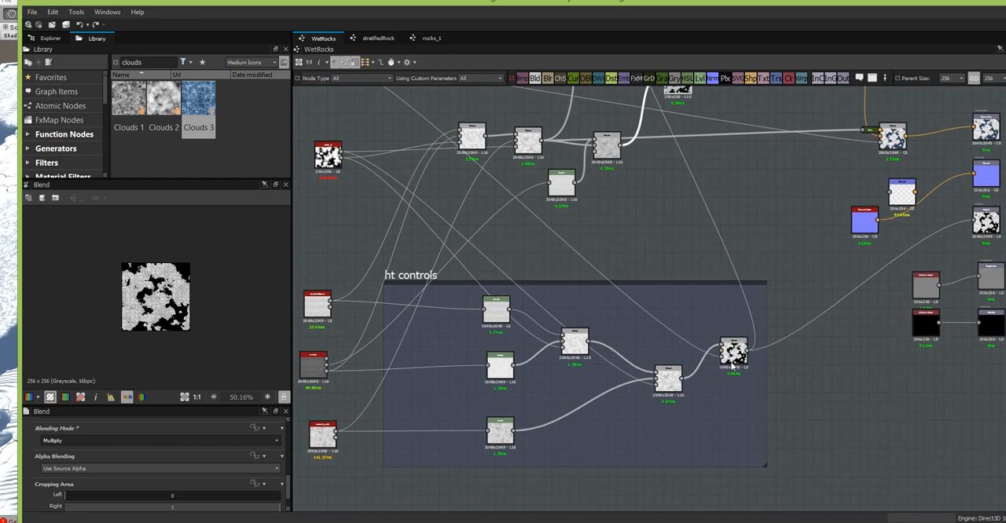
scroll(732, 364, "up", 6)
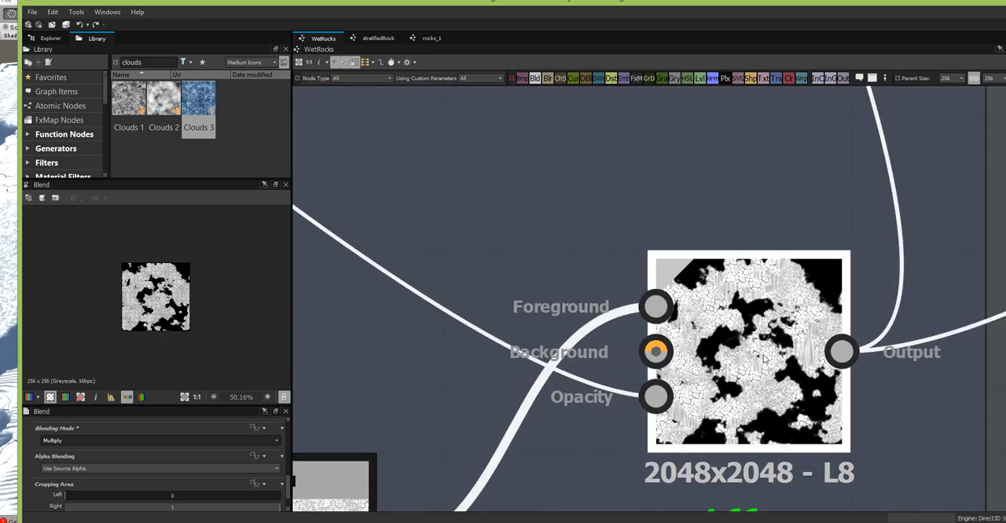
double_click(764, 359)
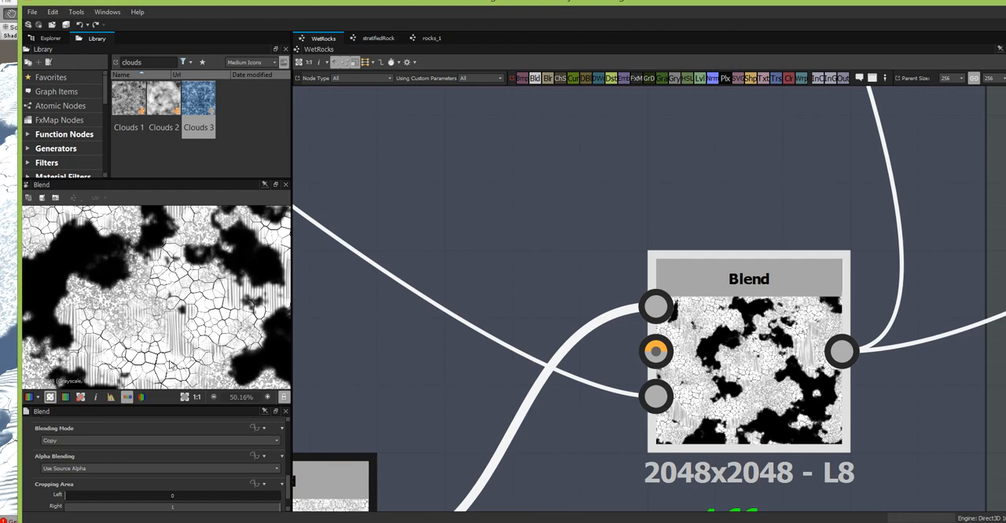
scroll(533, 334, "down", 5)
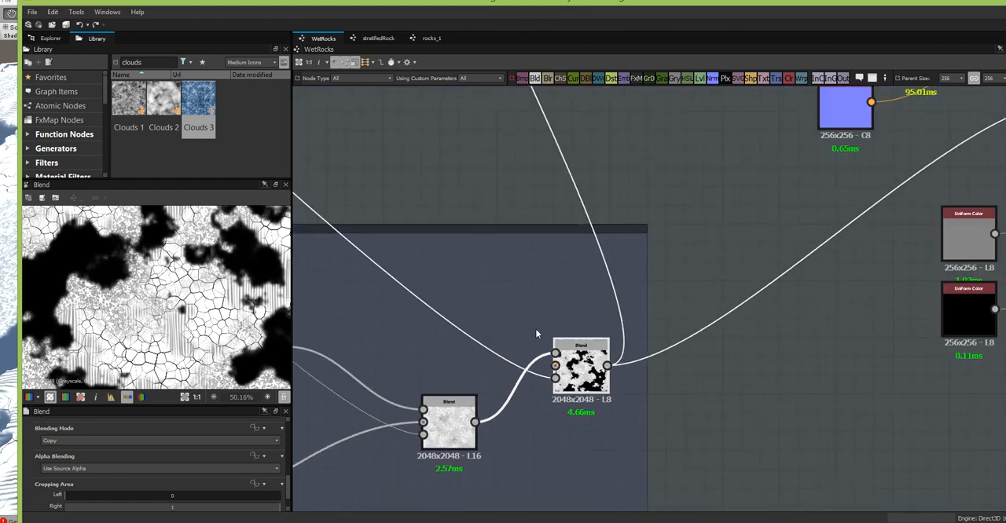
- Move the rock mask Blend beside the upper Gradient Map and connect its output as that map's input
middle_click_drag(676, 209, 699, 485)
middle_click_drag(524, 163, 632, 475)
left_click_drag(593, 397, 348, 153)
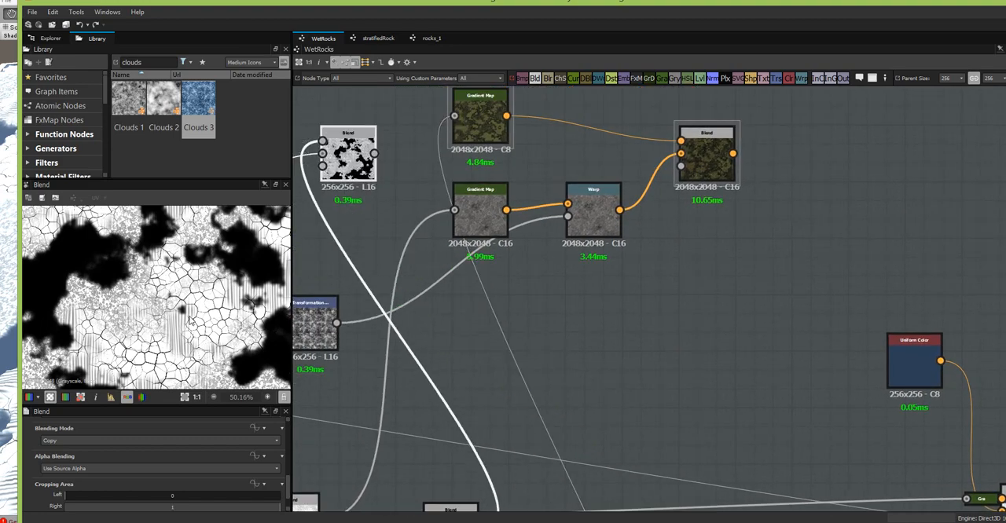
left_click(480, 117)
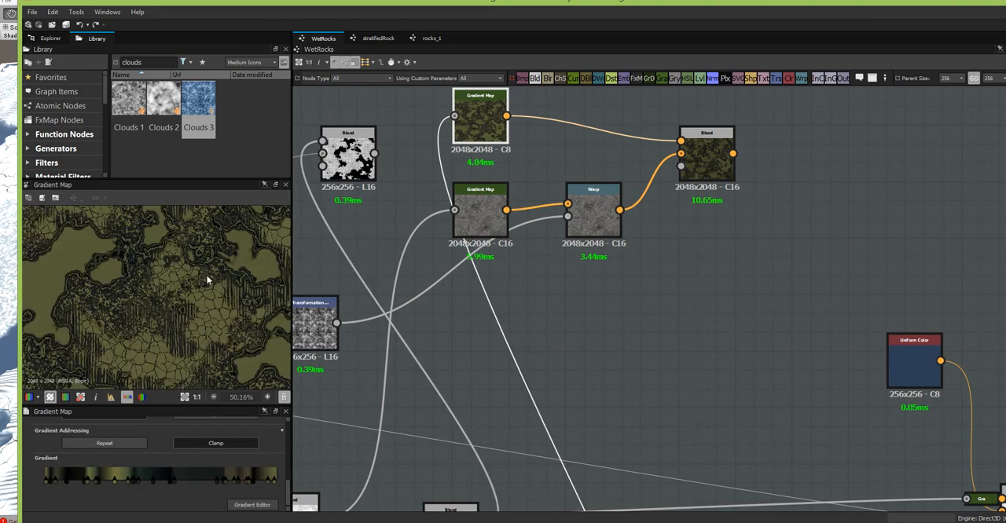
scroll(196, 274, "up", 2)
left_click_drag(374, 153, 454, 116)
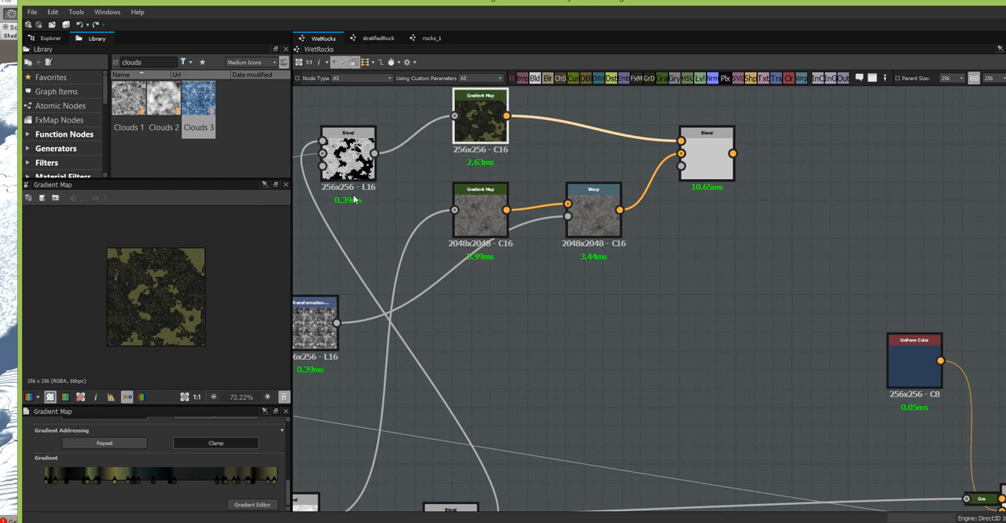
- Set the rock mask Blend's output size to 3 (Input x 8) in width and height
left_click(346, 161)
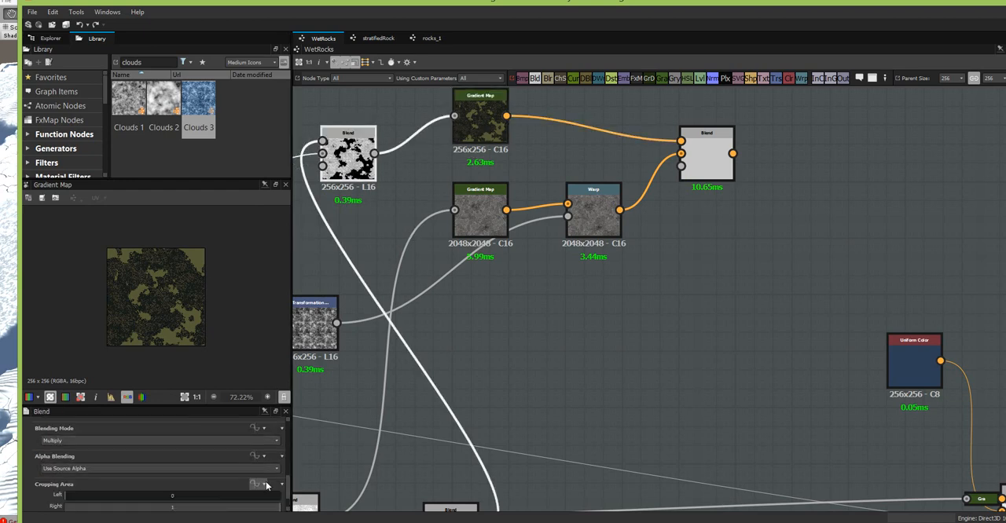
scroll(274, 463, "down", 5)
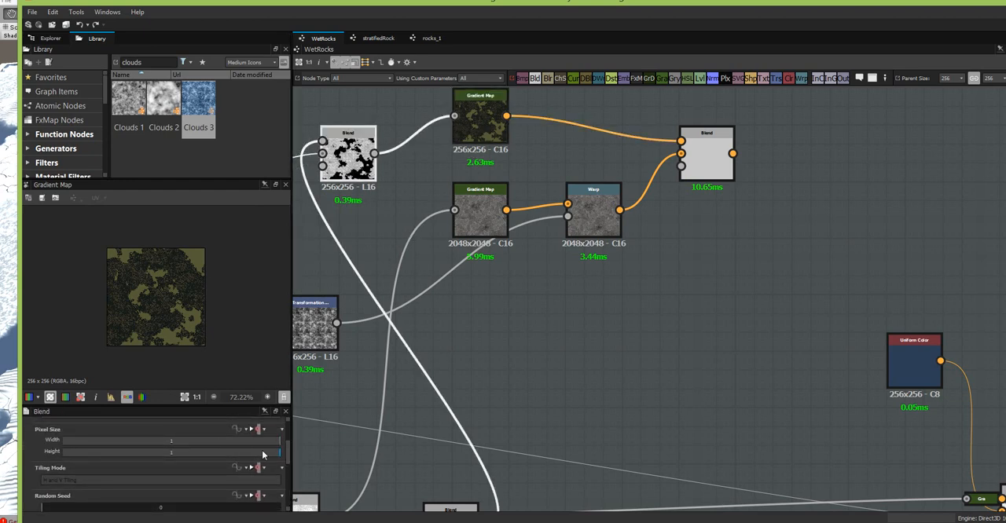
scroll(291, 442, "up", 5)
left_click_drag(161, 438, 172, 438)
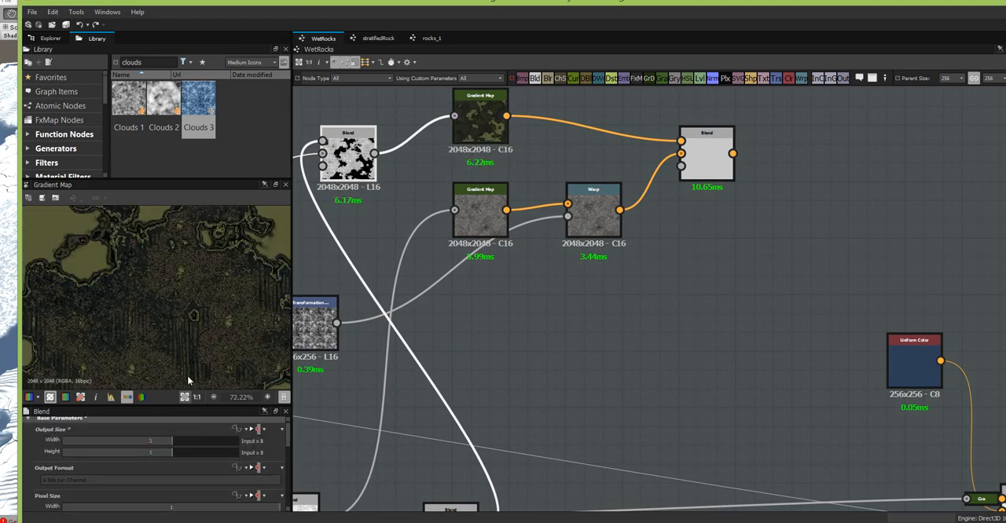
scroll(202, 335, "up", 4)
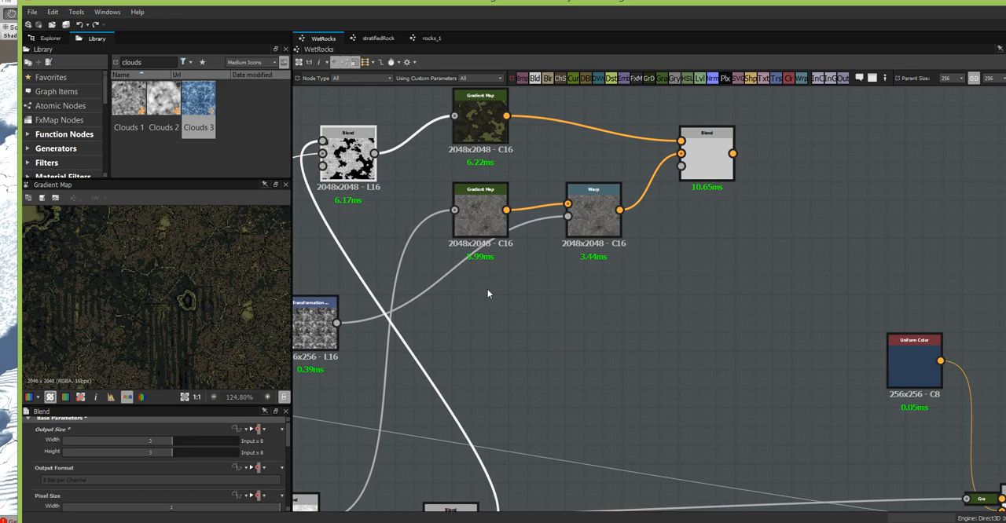
- Compare the upper Gradient Map's colours with the height controls' final Blend as its input, then reconnect the rock mask Blend
scroll(485, 304, "down", 3)
middle_click_drag(587, 291, 585, 138)
middle_click_drag(752, 434, 572, 247)
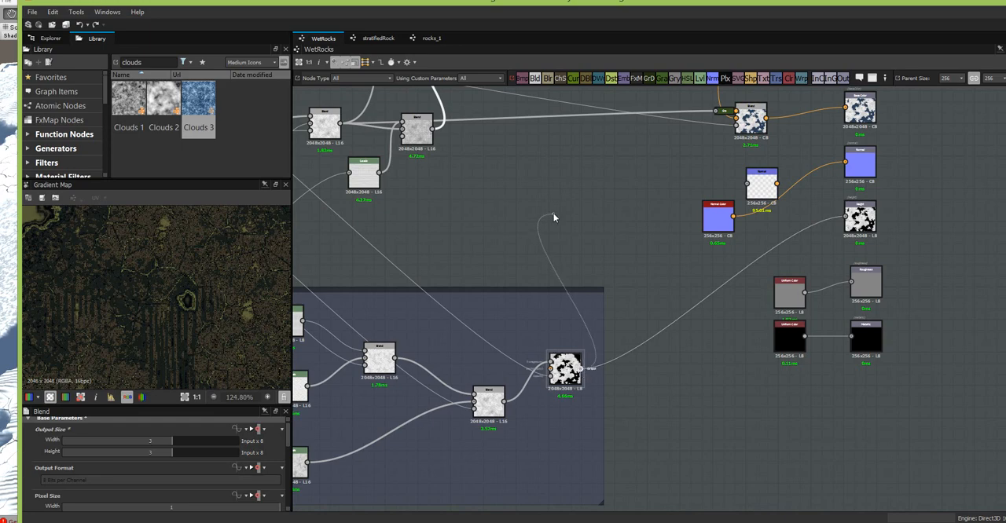
middle_click_drag(505, 158, 574, 498)
left_click_drag(576, 500, 490, 229)
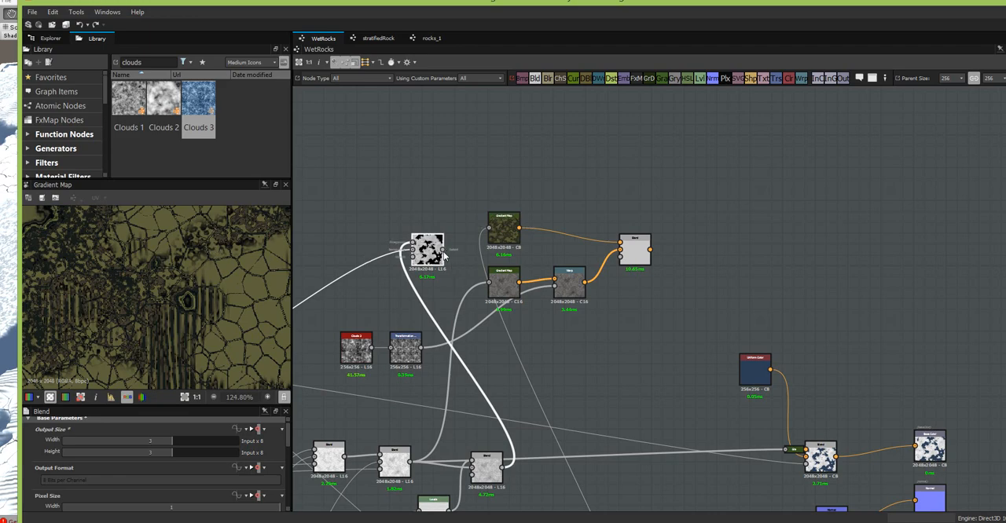
left_click_drag(444, 249, 488, 228)
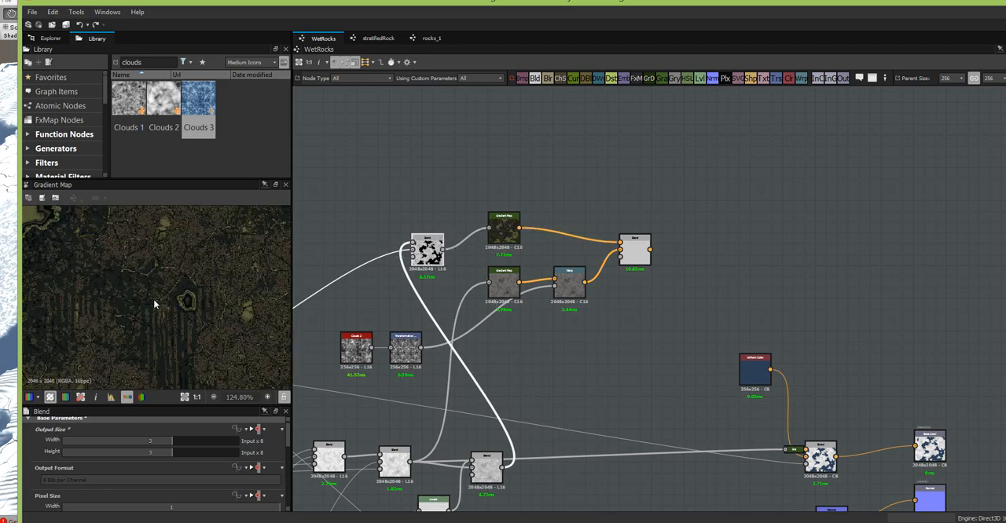
- Reconnect the height controls' final Blend to the upper Gradient Map and inspect the colours in the 2D preview
scroll(517, 281, "down", 3)
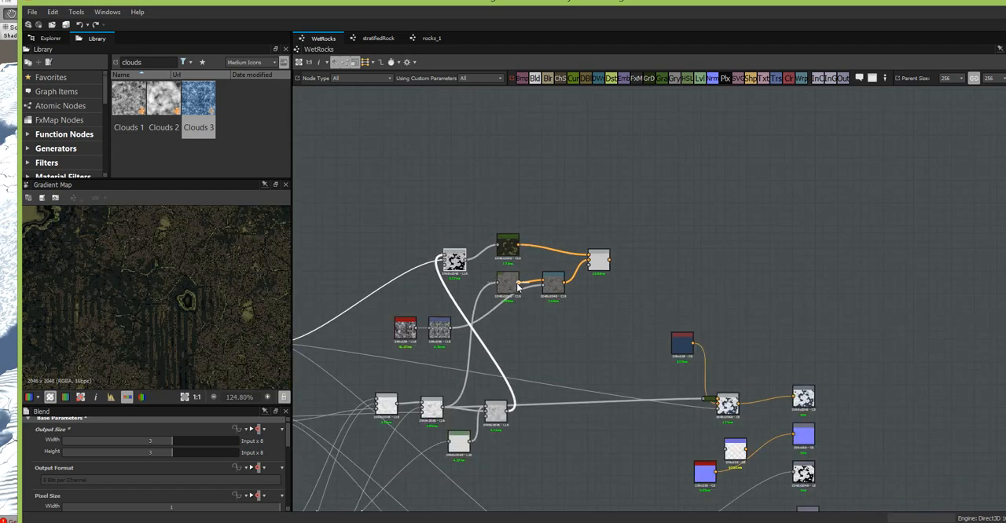
middle_click_drag(579, 408, 555, 516)
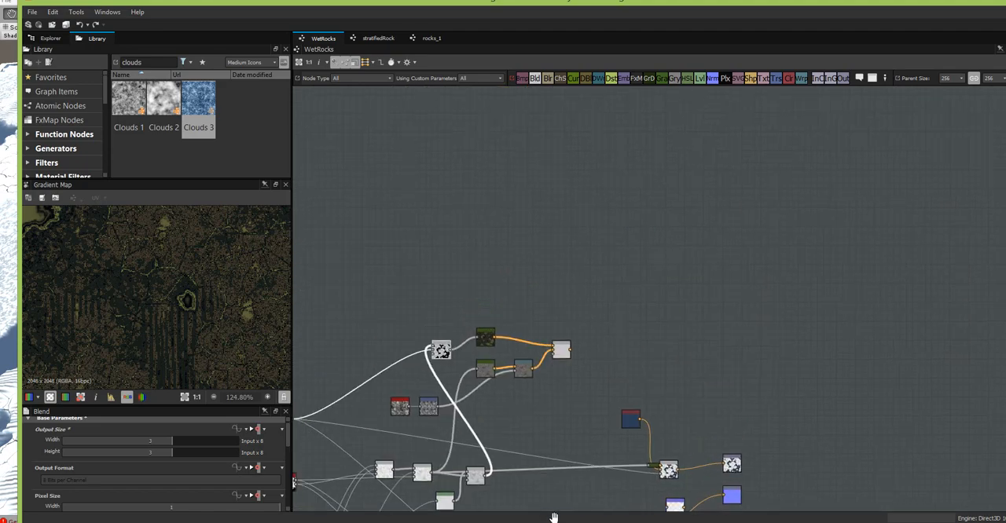
double_click(483, 339)
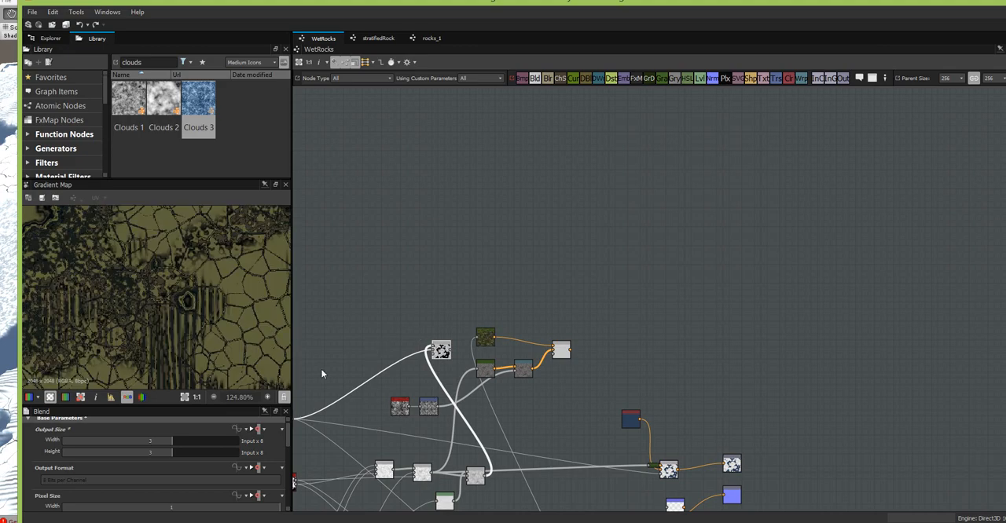
left_click(184, 396)
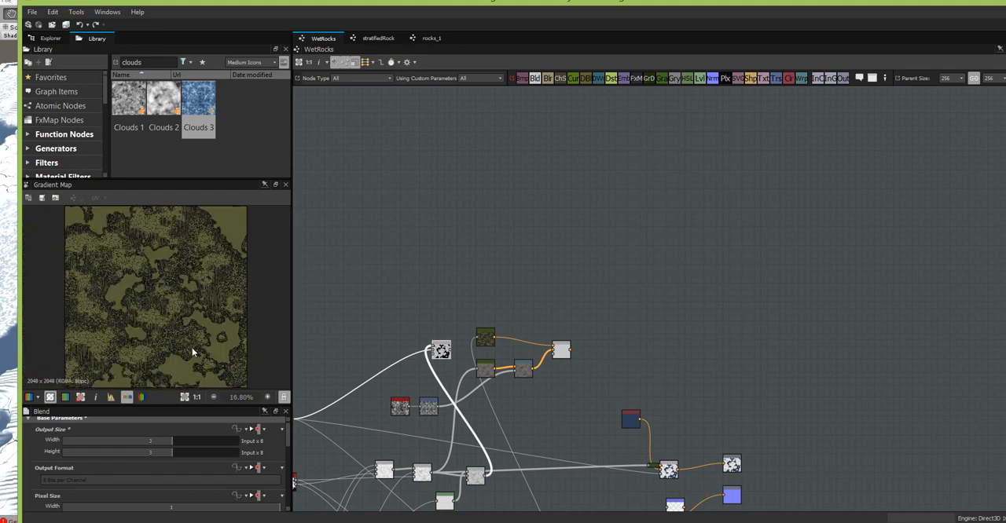
scroll(196, 341, "up", 6)
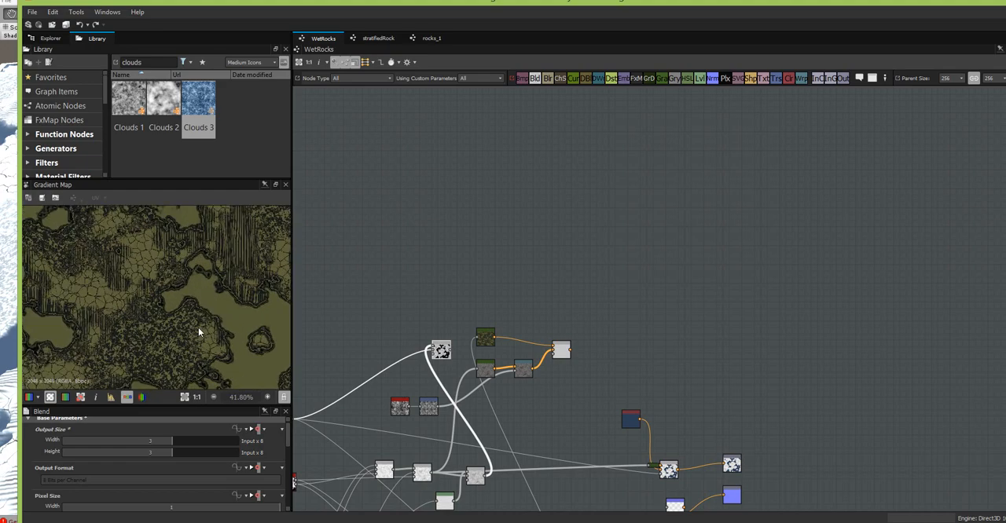
middle_click_drag(223, 286, 239, 268)
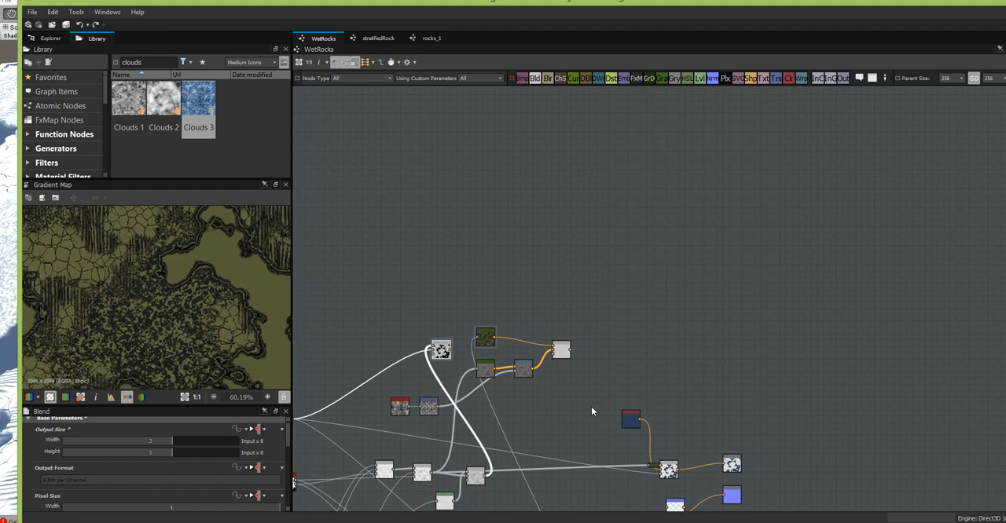
- Align the upper Gradient Map above the lower one and move their colour Blend closer to the Warp
middle_click_drag(590, 406, 570, 347)
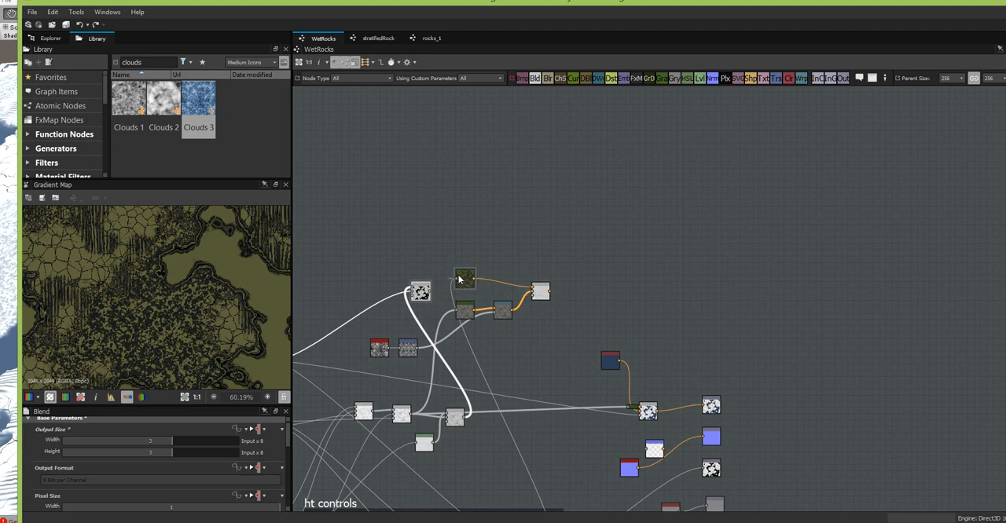
scroll(541, 297, "up", 5)
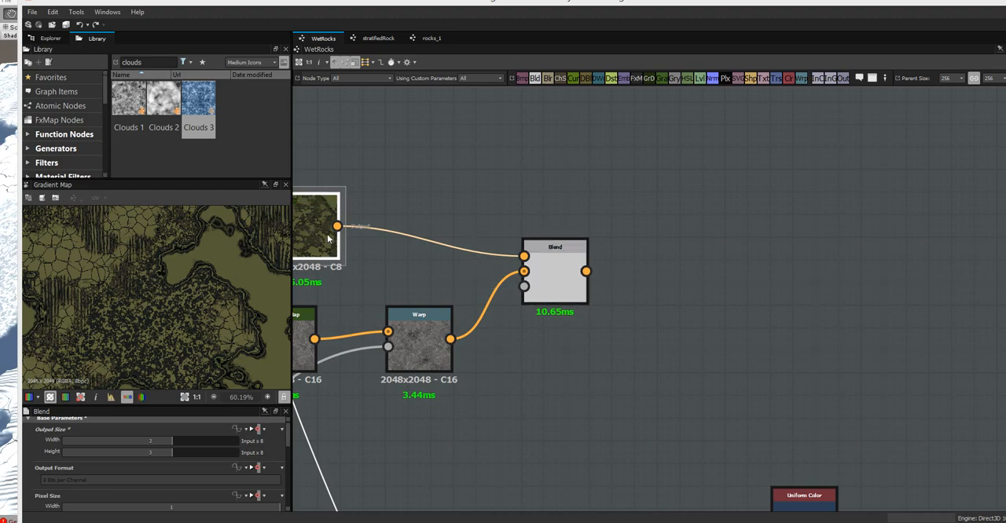
middle_click_drag(485, 321, 624, 297)
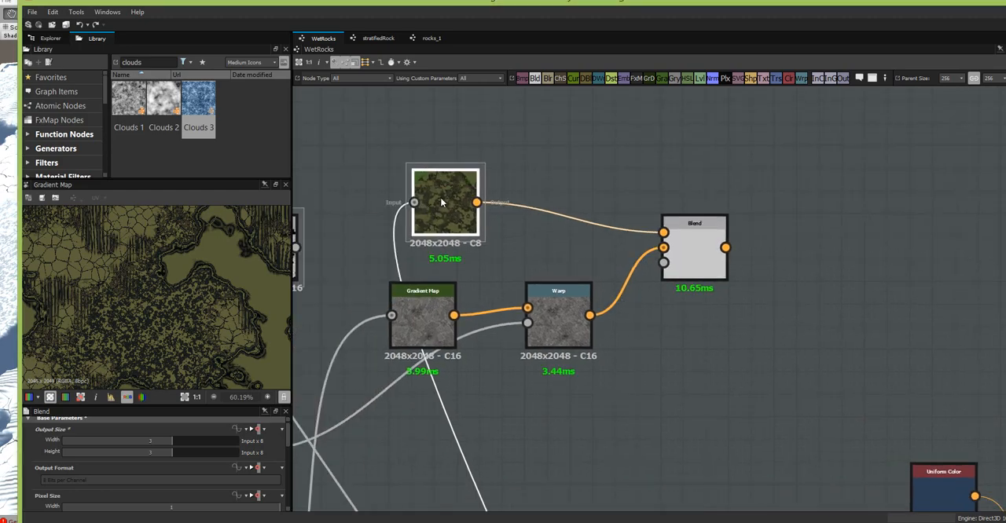
left_click_drag(440, 203, 429, 205)
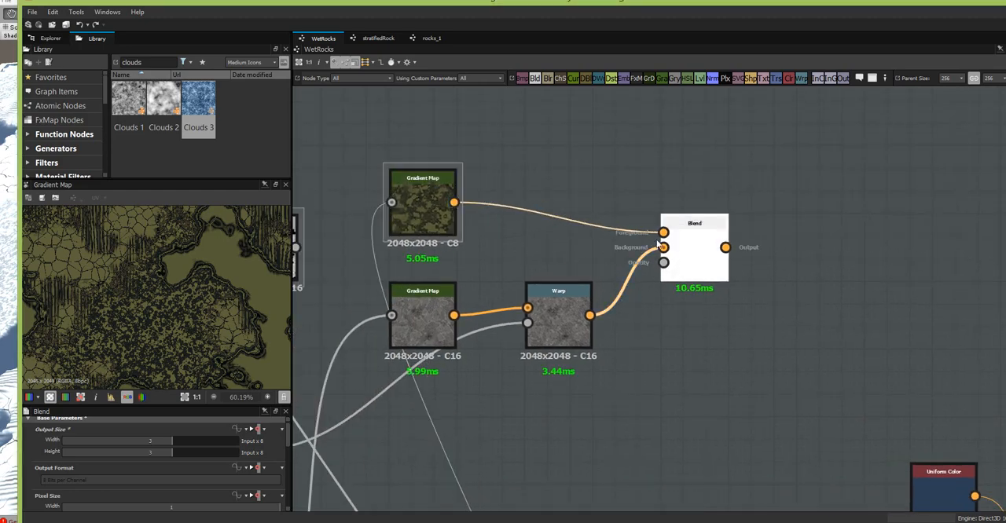
left_click_drag(695, 265, 660, 246)
- Add a new Blend after the colour Blend and connect the colour Blend's output to its background input
scroll(794, 351, "down", 3)
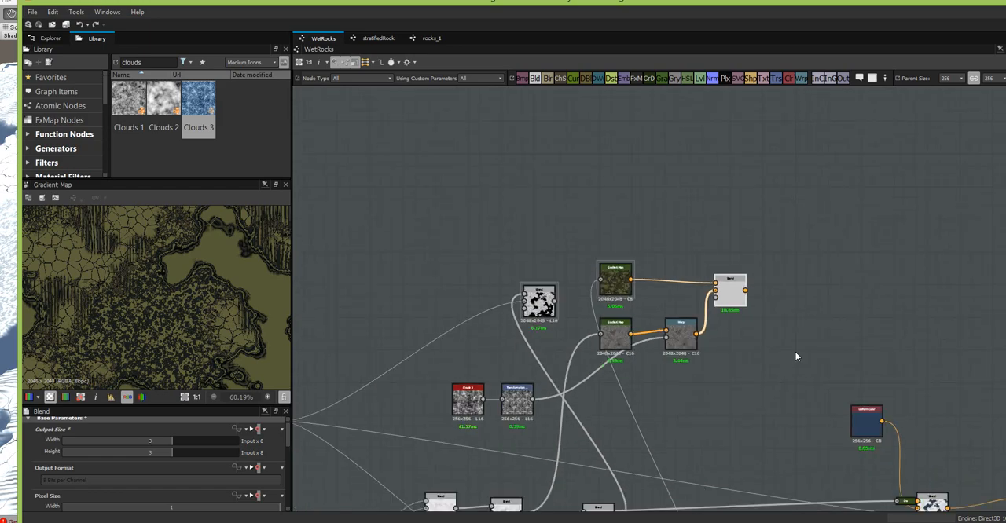
middle_click_drag(672, 411, 571, 371)
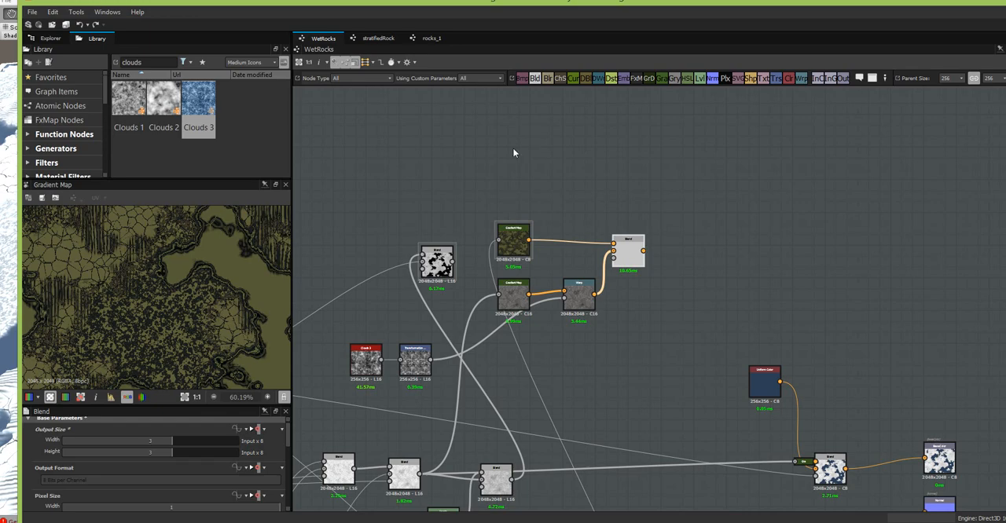
left_click_drag(539, 81, 720, 258)
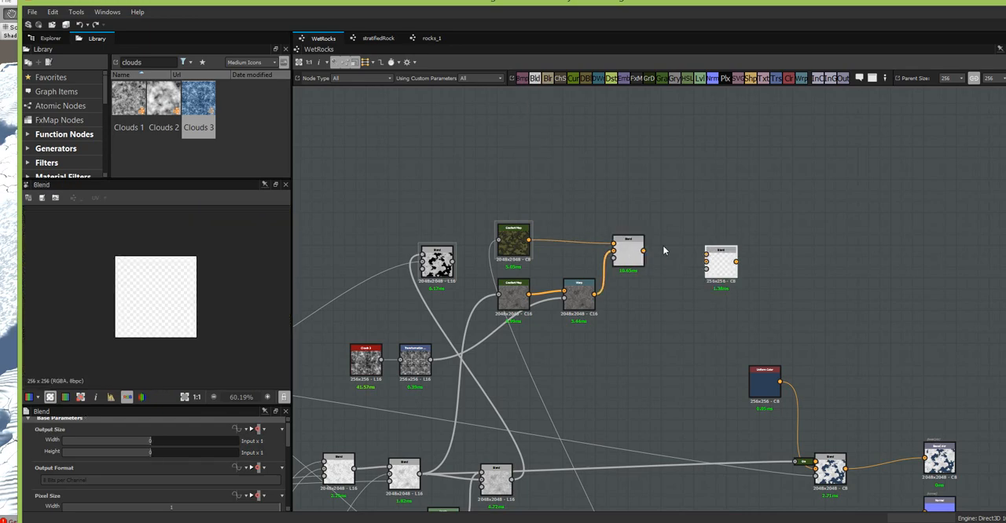
left_click_drag(643, 252, 705, 261)
- Add a Gradient Map feeding the new Blend's foreground and connect the grain-enriched grayscale rock Blend as its input
left_click_drag(660, 76, 705, 254)
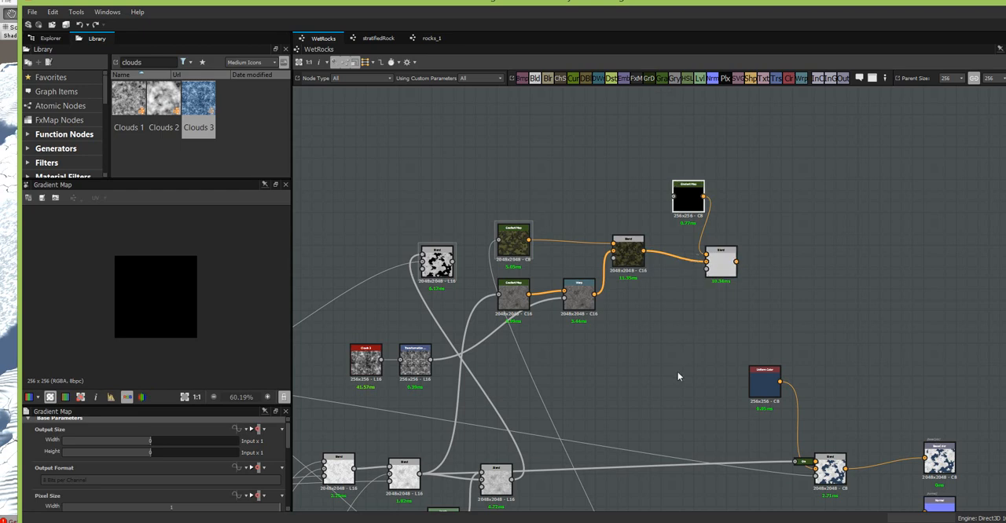
middle_click_drag(671, 372, 808, 152)
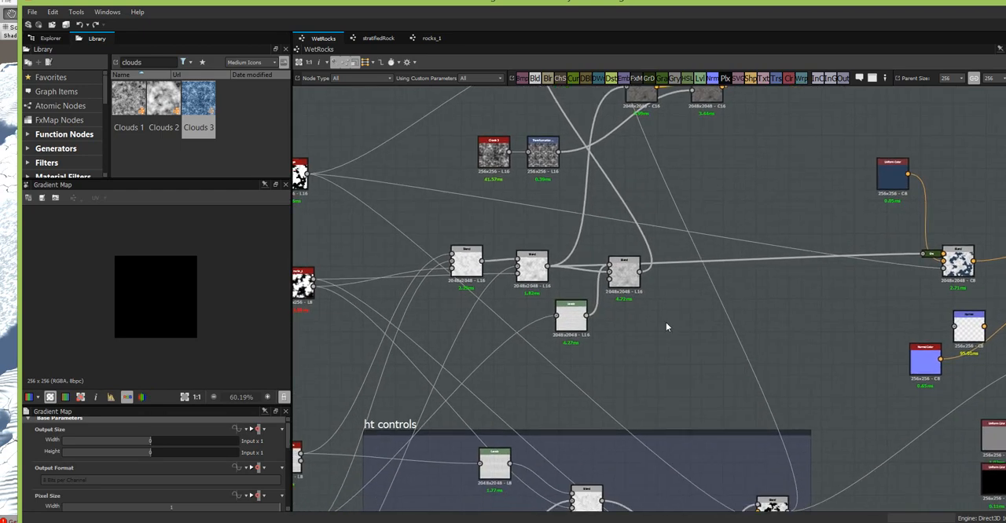
left_click_drag(629, 275, 611, 256)
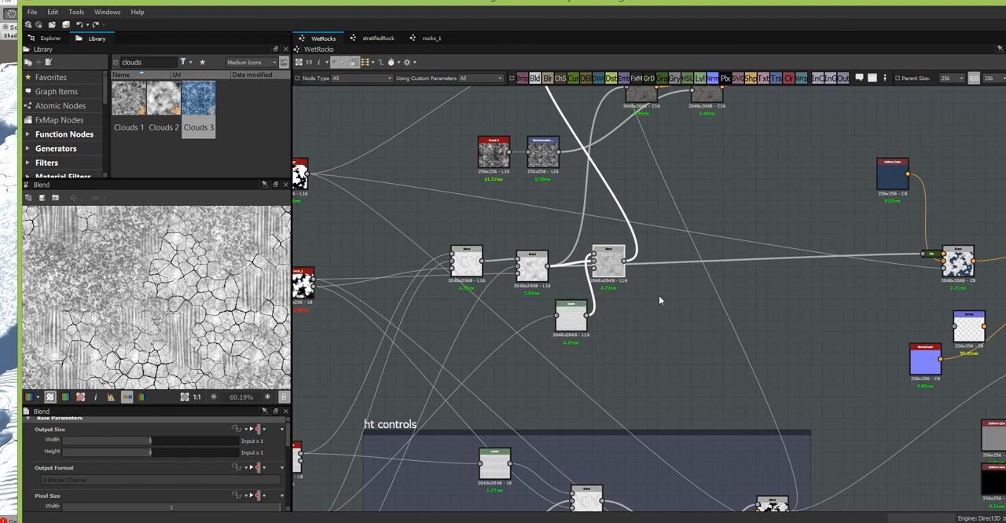
middle_click_drag(661, 294, 604, 444)
scroll(625, 364, "down", 2)
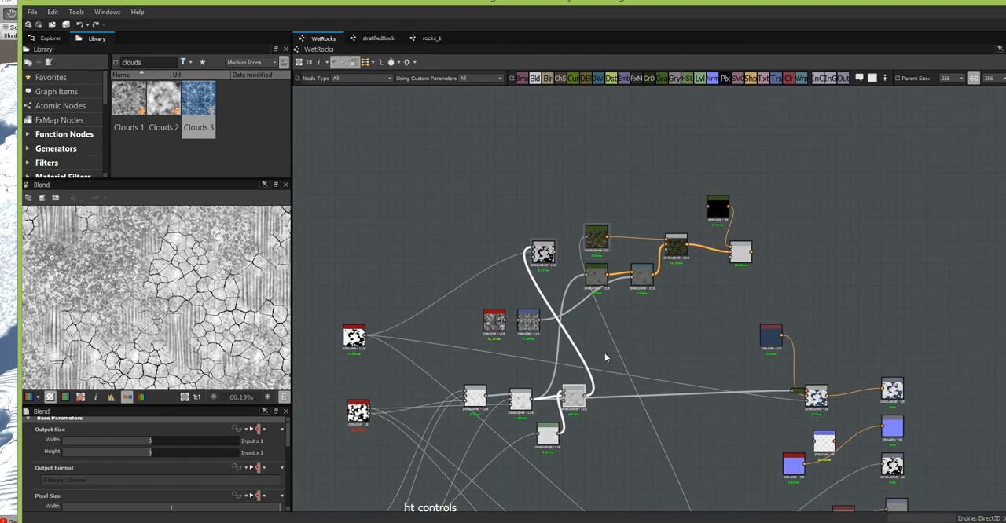
left_click_drag(586, 400, 713, 216)
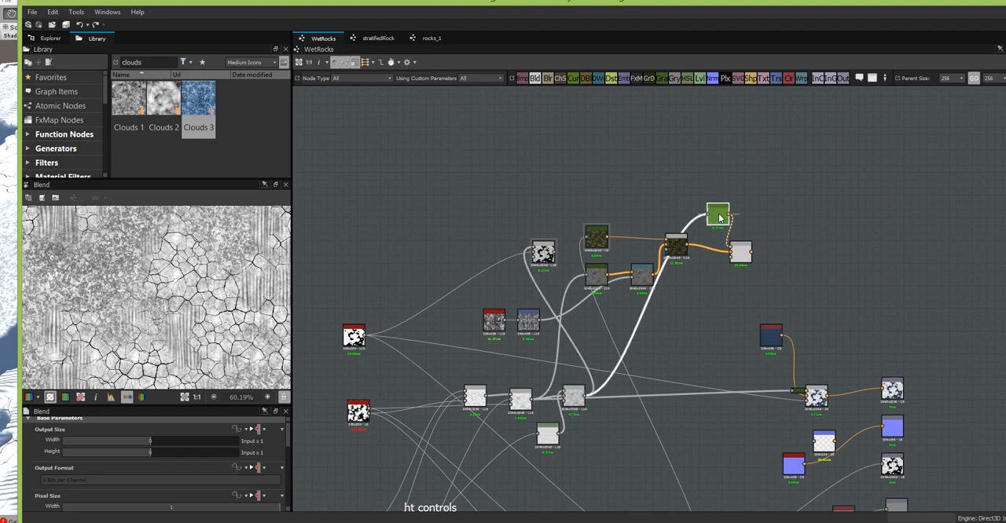
- Remove the intermediate Gradient Map while keeping the rock Blend linked to the new Blend, and align the colour Blend with the new one
left_click(719, 218)
key("Delete")
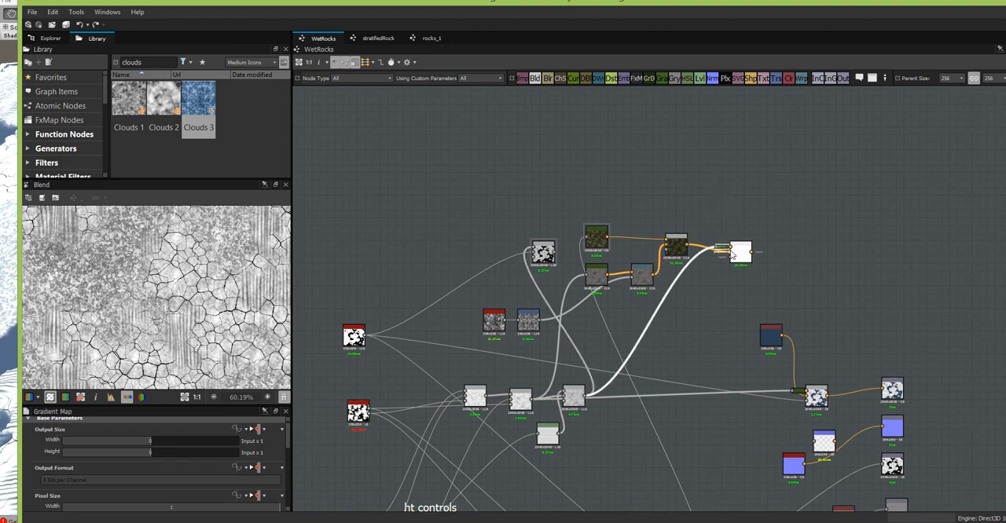
scroll(743, 255, "up", 1)
left_click(744, 259)
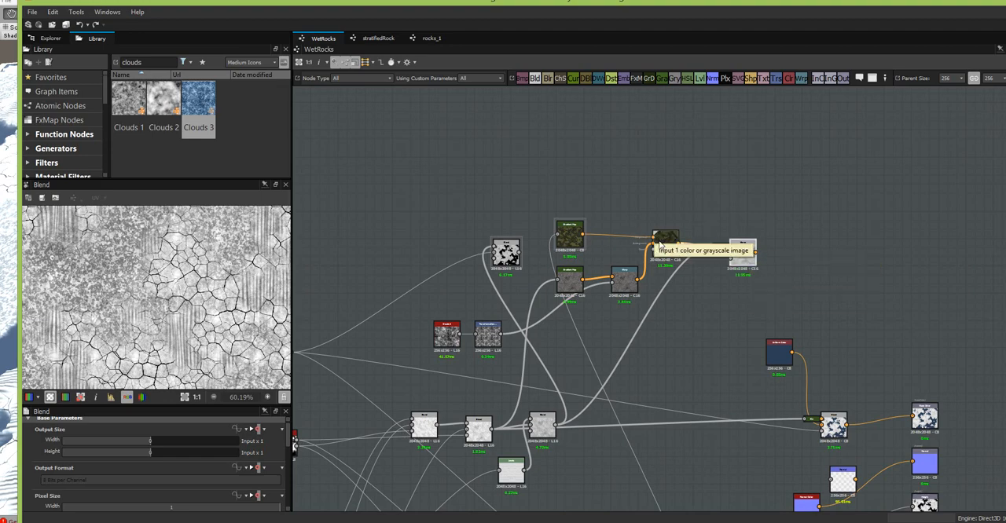
left_click_drag(666, 249, 671, 260)
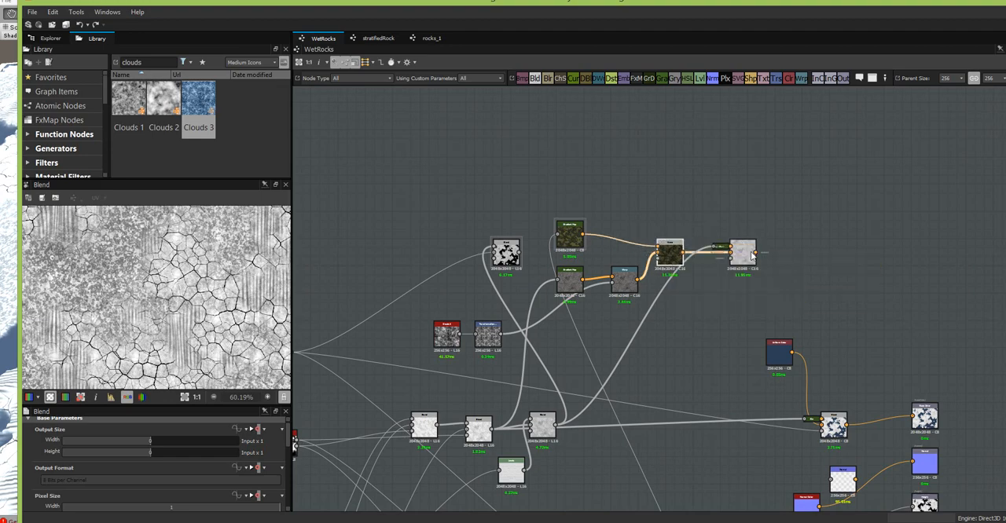
- Set the new Blend's blending mode to Multiply and inspect the multiplied rock colours
scroll(731, 259, "up", 4)
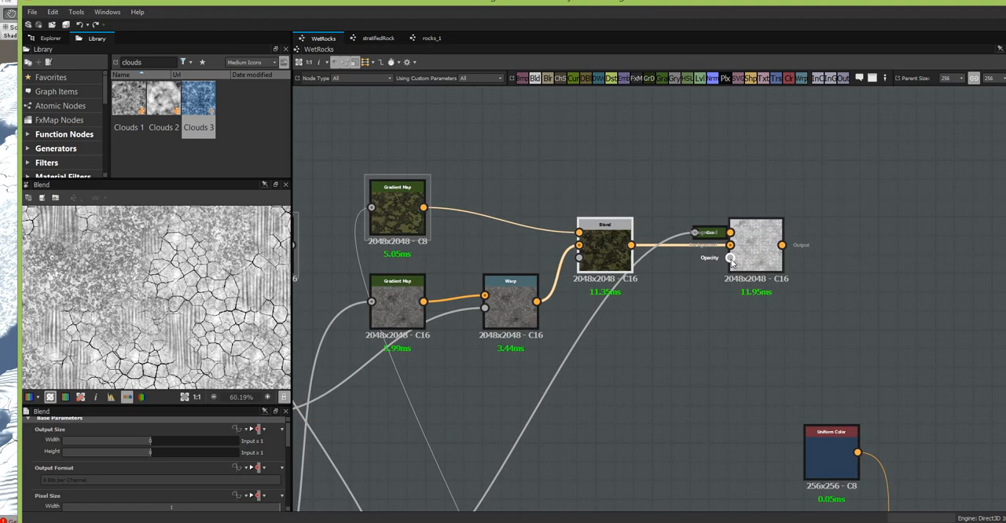
scroll(730, 259, "down", 4)
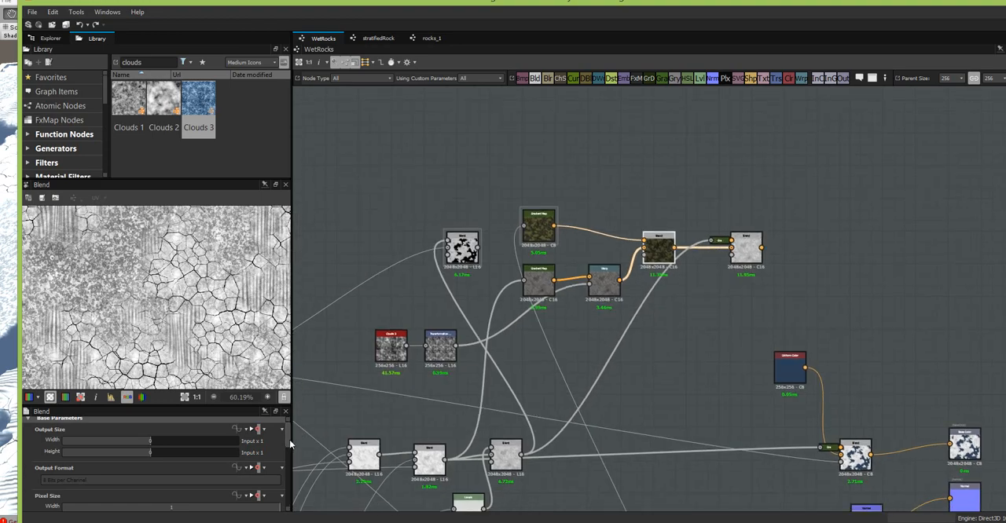
left_click_drag(289, 439, 289, 480)
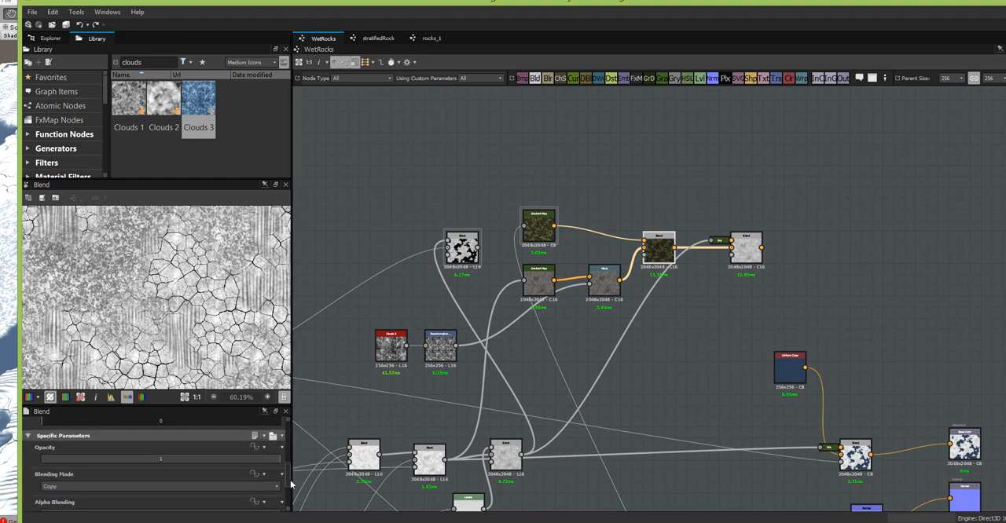
left_click(271, 486)
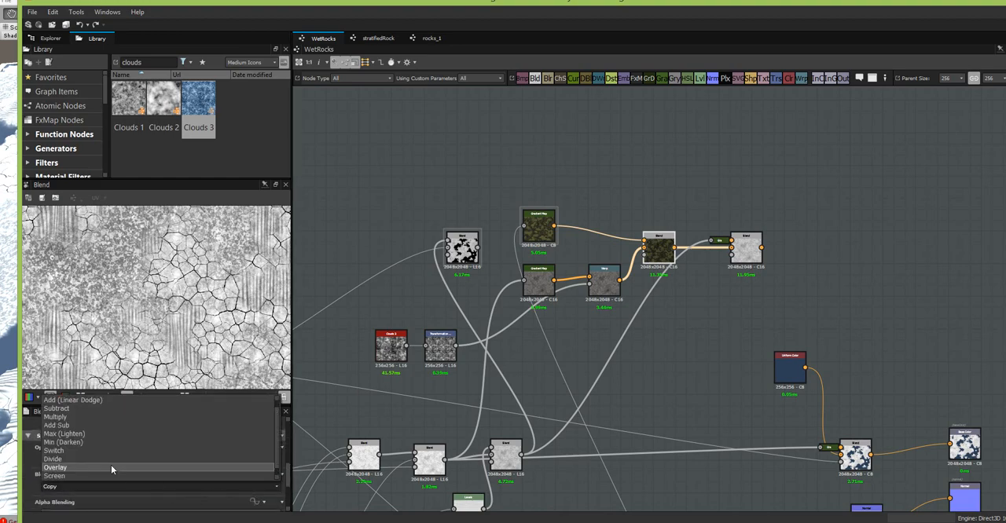
left_click(73, 416)
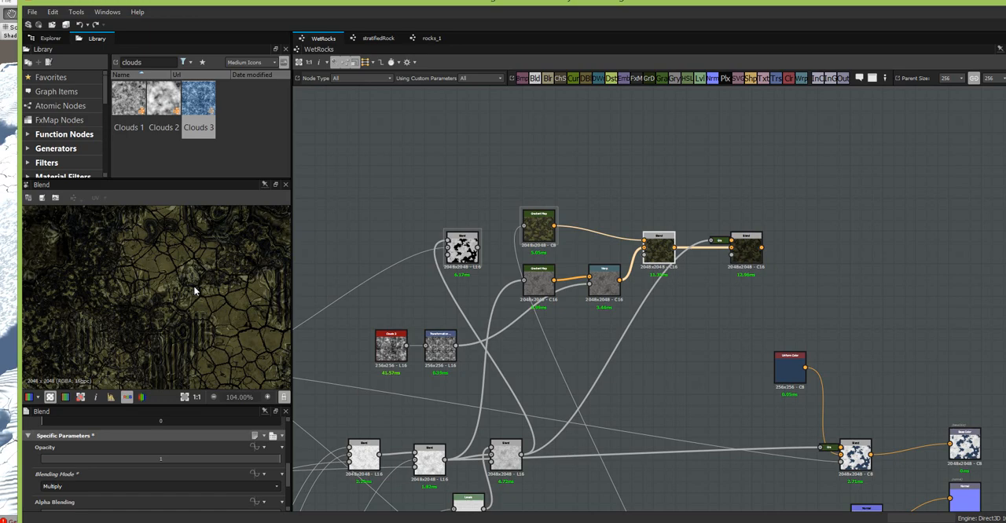
middle_click_drag(195, 287, 218, 340)
middle_click_drag(214, 301, 209, 188)
scroll(205, 313, "down", 5)
scroll(209, 278, "up", 5)
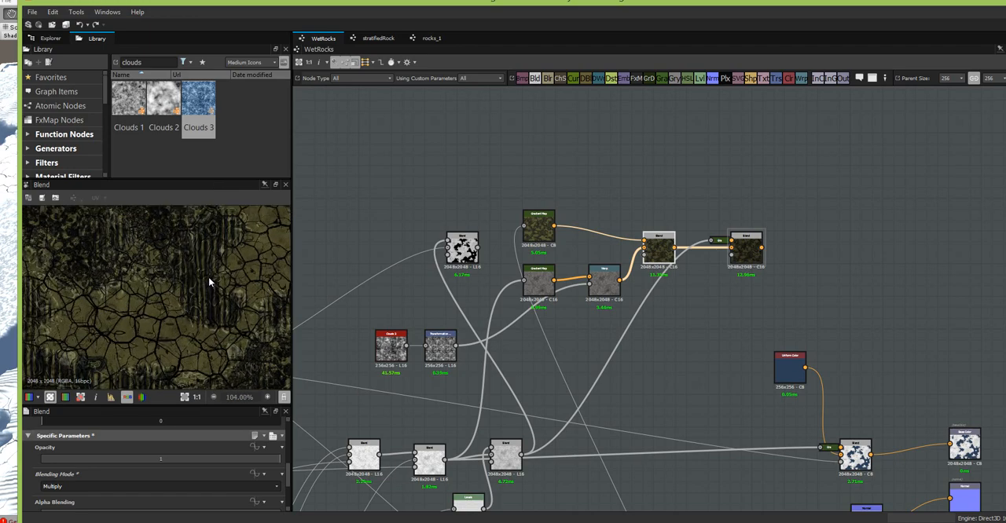
middle_click_drag(193, 313, 230, 240)
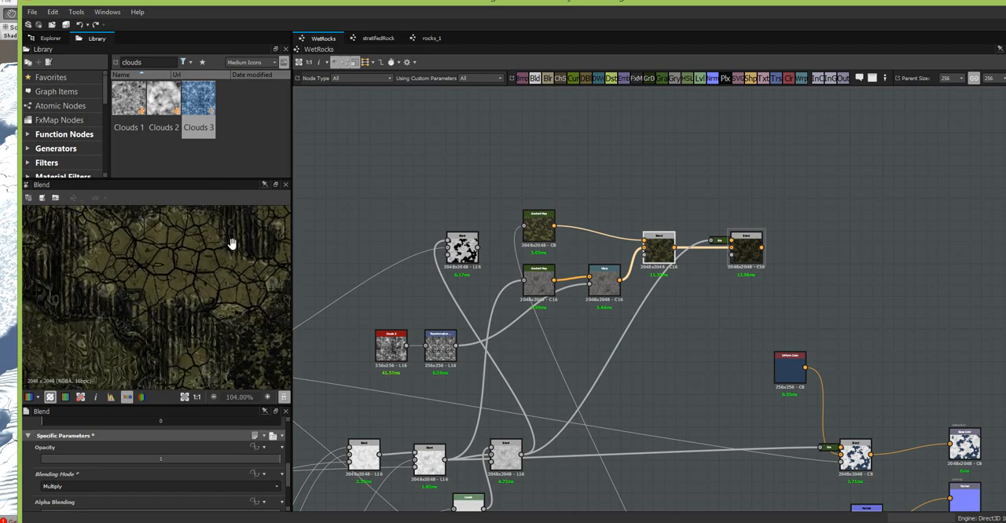
- Darken the Levels feeding the grayscale rock Blend by raising its input midtone point, and inspect the multiplied rock colours
left_click(609, 285)
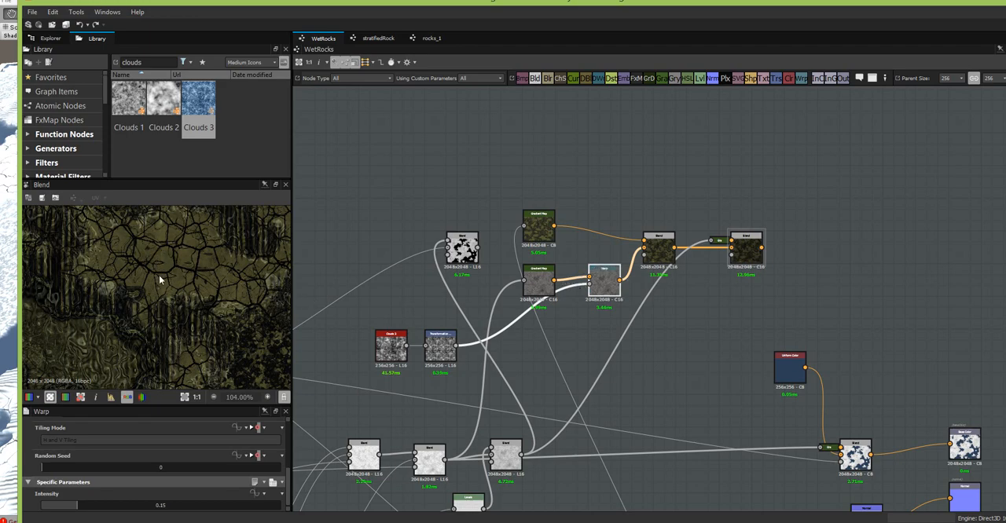
middle_click_drag(647, 350, 664, 280)
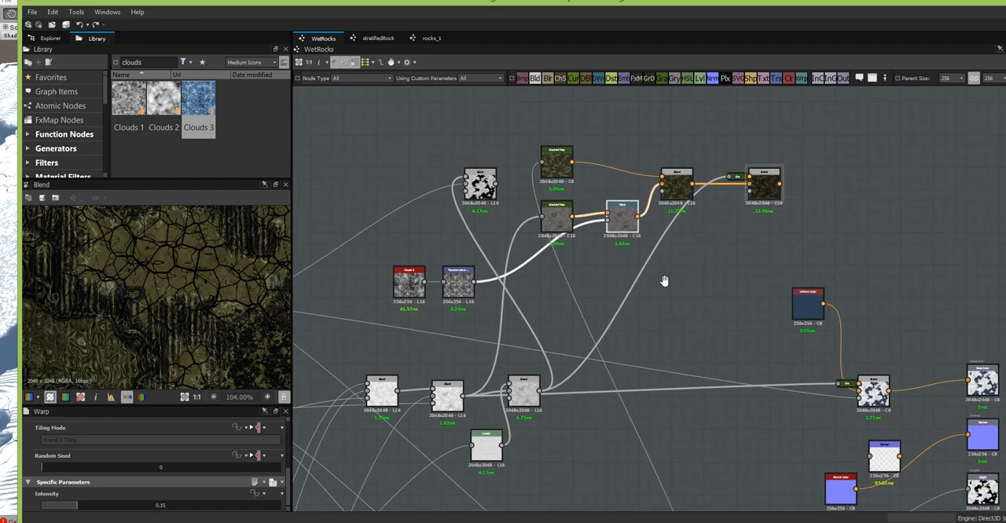
left_click_drag(481, 446, 465, 446)
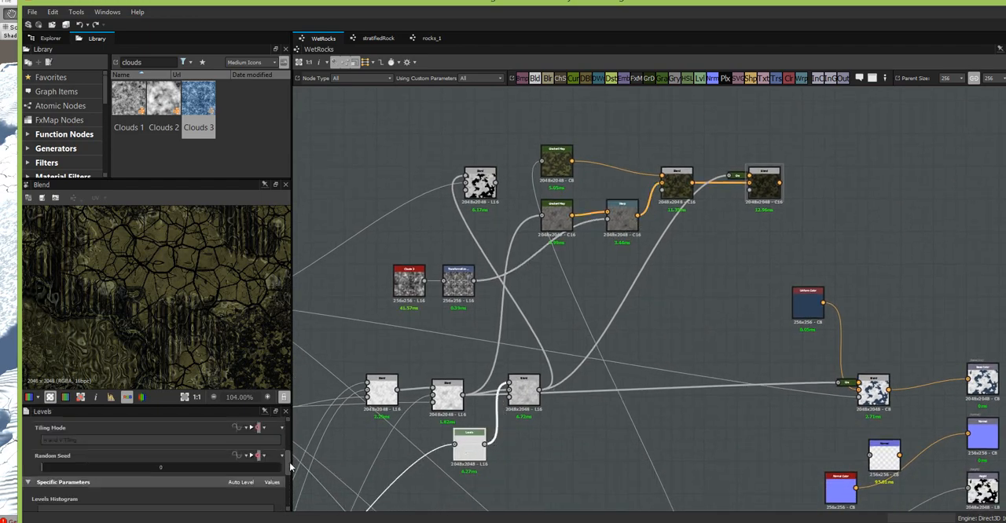
scroll(290, 472, "down", 3)
scroll(290, 483, "down", 1)
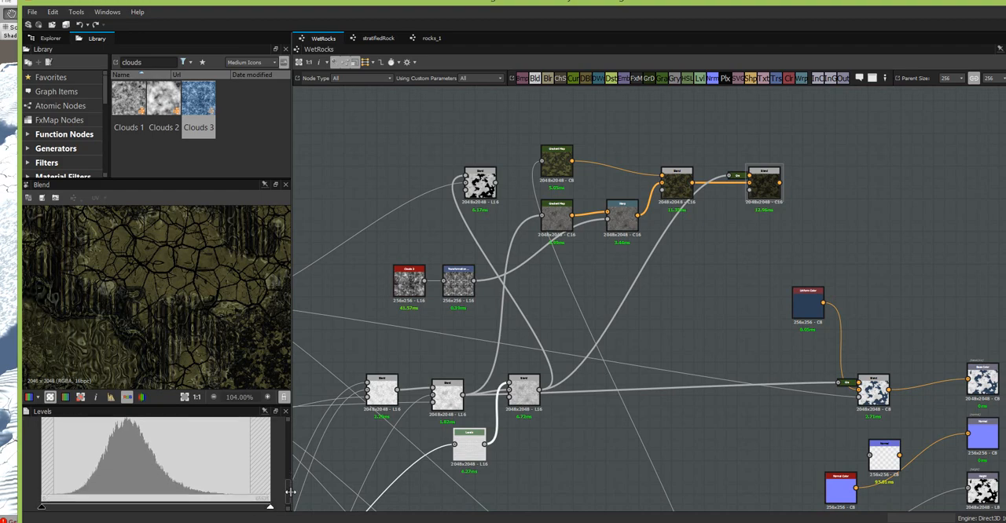
left_click_drag(95, 431, 117, 437)
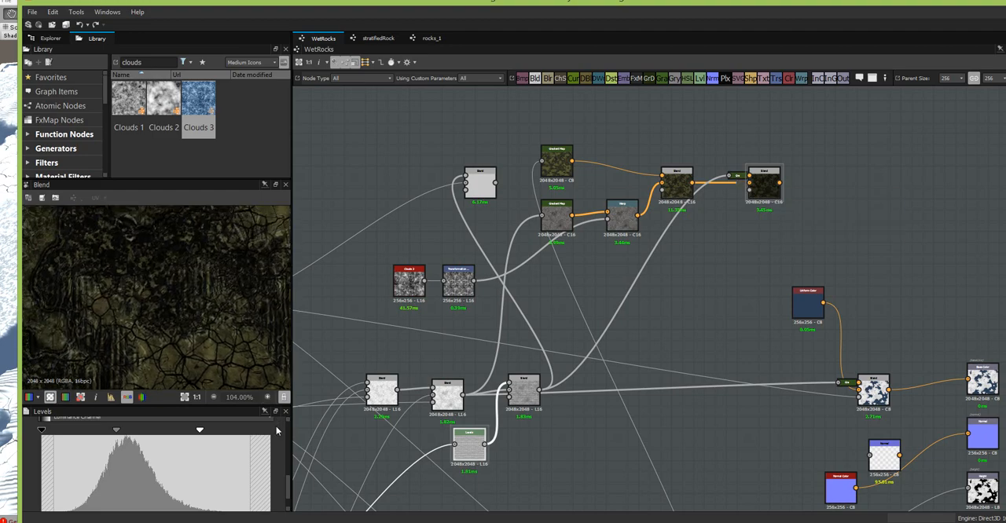
middle_click_drag(191, 291, 220, 384)
middle_click_drag(230, 327, 157, 177)
middle_click_drag(186, 330, 217, 220)
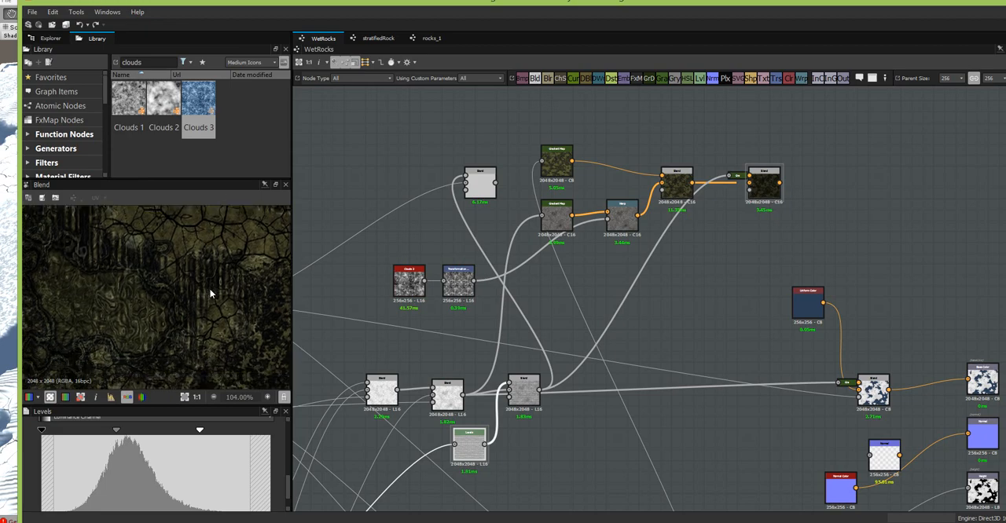
middle_click_drag(212, 326, 218, 369)
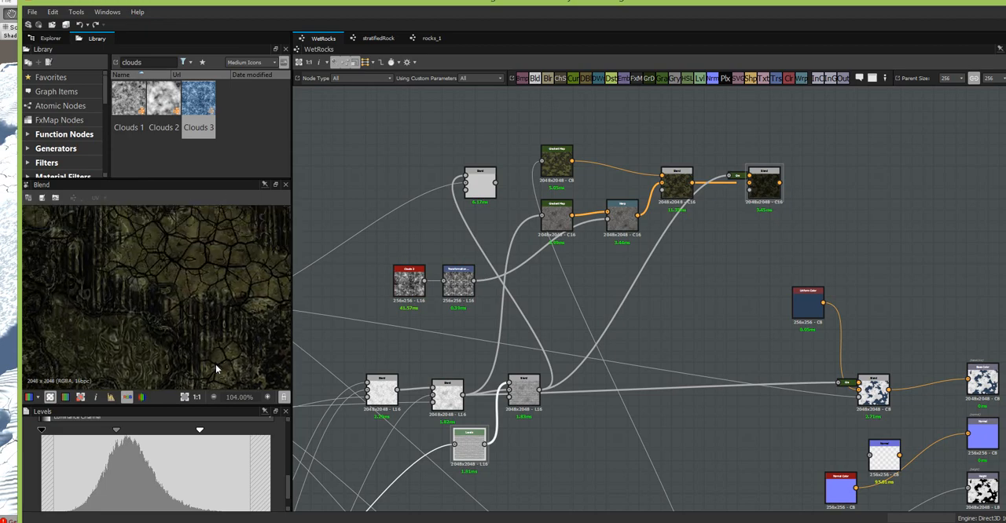
- Enlarge the 2D preview in width and height, and inspect the multiplied rock colours across the texture
middle_click_drag(688, 297, 701, 338)
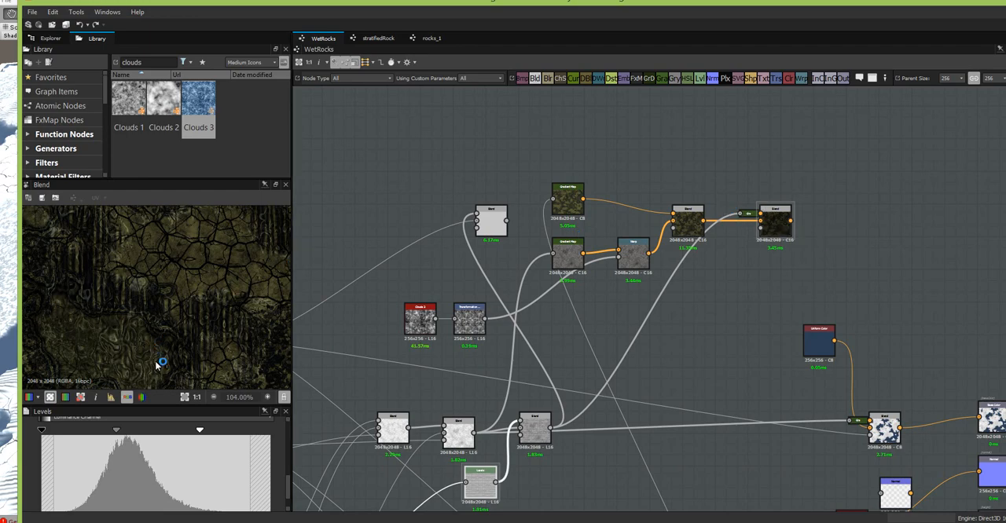
left_click_drag(299, 334, 537, 308)
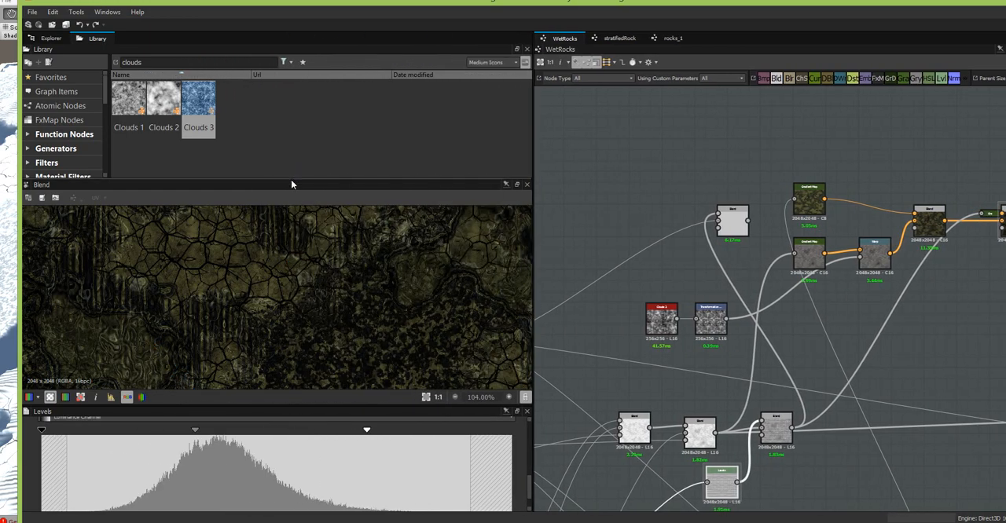
left_click_drag(293, 179, 310, 105)
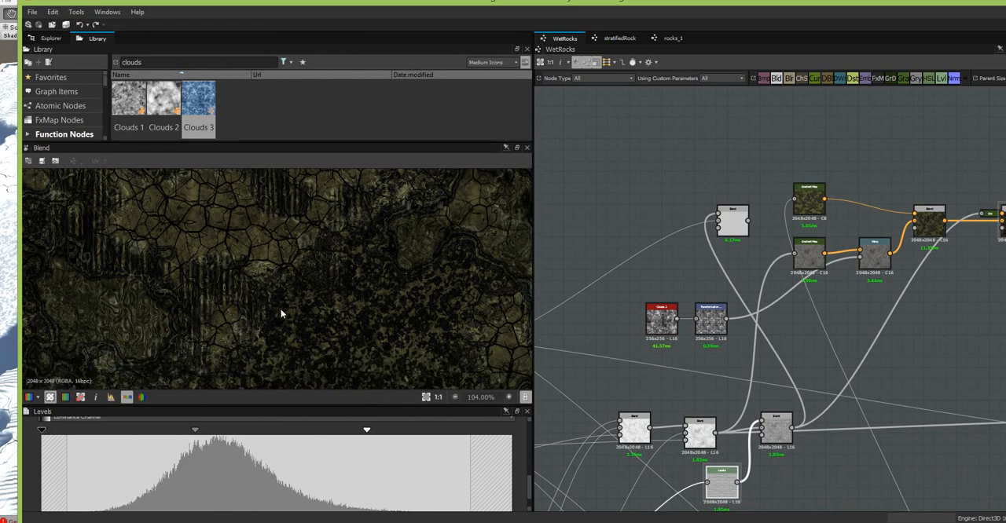
left_click_drag(291, 406, 292, 477)
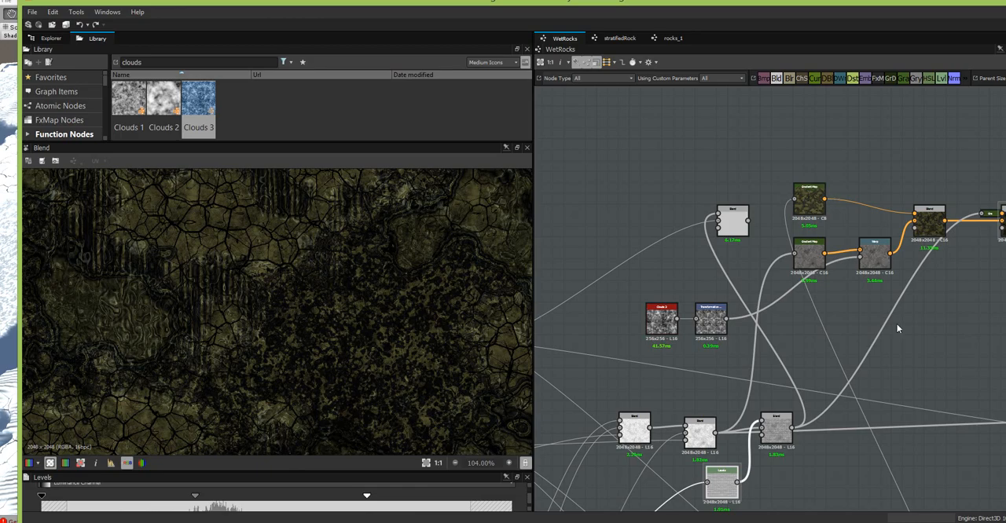
middle_click_drag(898, 325, 743, 262)
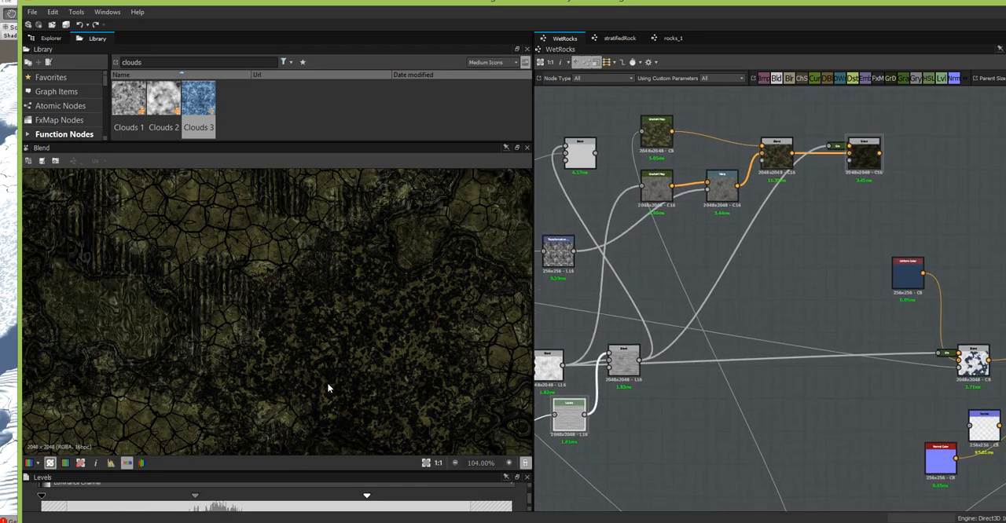
middle_click_drag(310, 388, 250, 328)
left_click(866, 159)
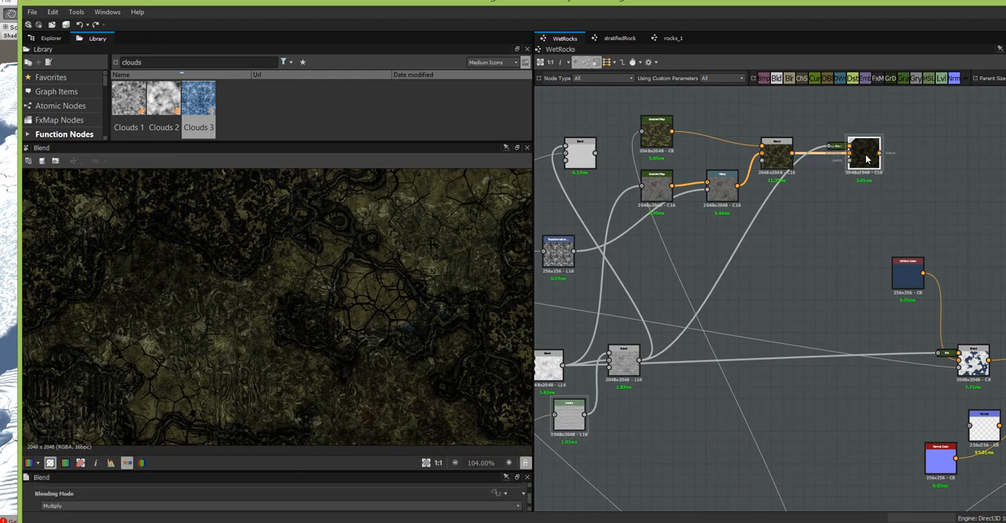
- Open the upper Gradient Map's gradient in the Gradient Editor and place the editor clear of the enlarged 2D preview
left_click(656, 132)
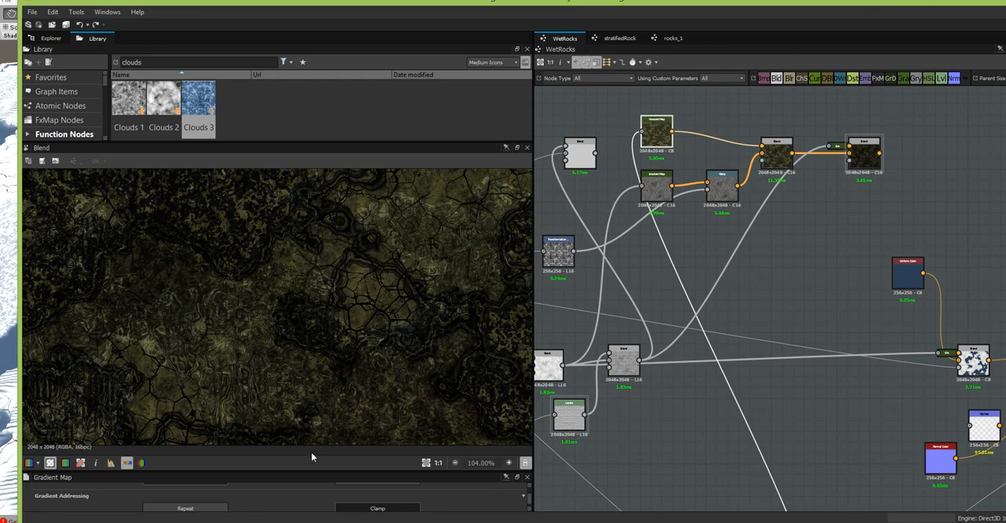
left_click_drag(307, 472, 314, 377)
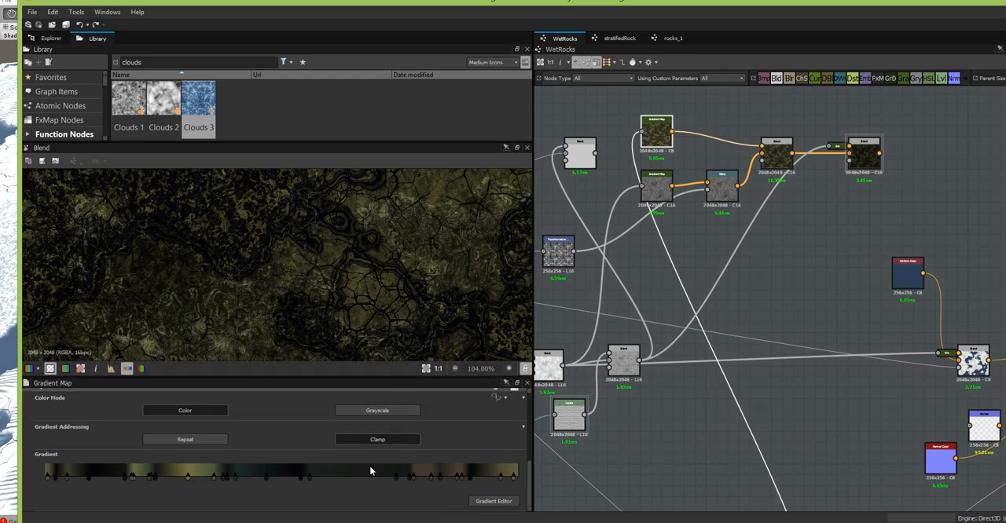
left_click(492, 501)
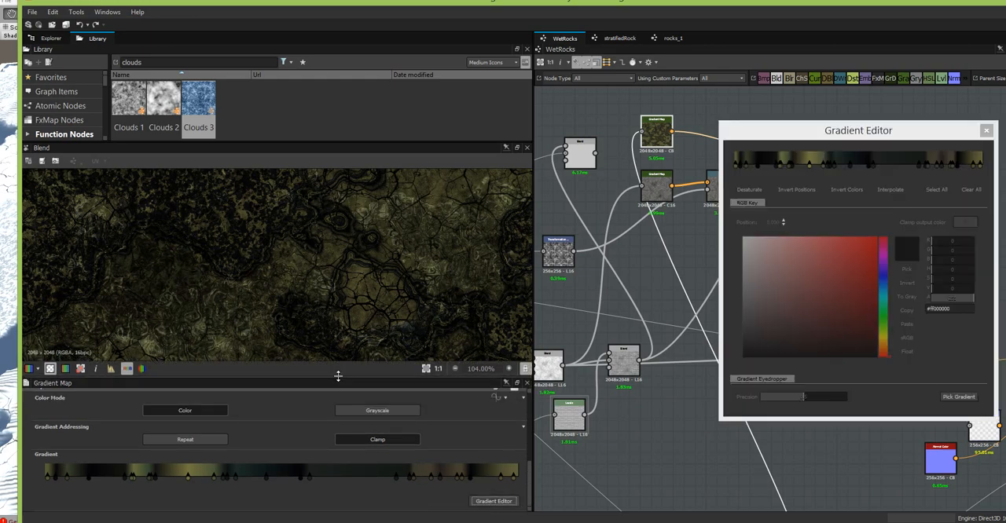
left_click_drag(338, 376, 346, 467)
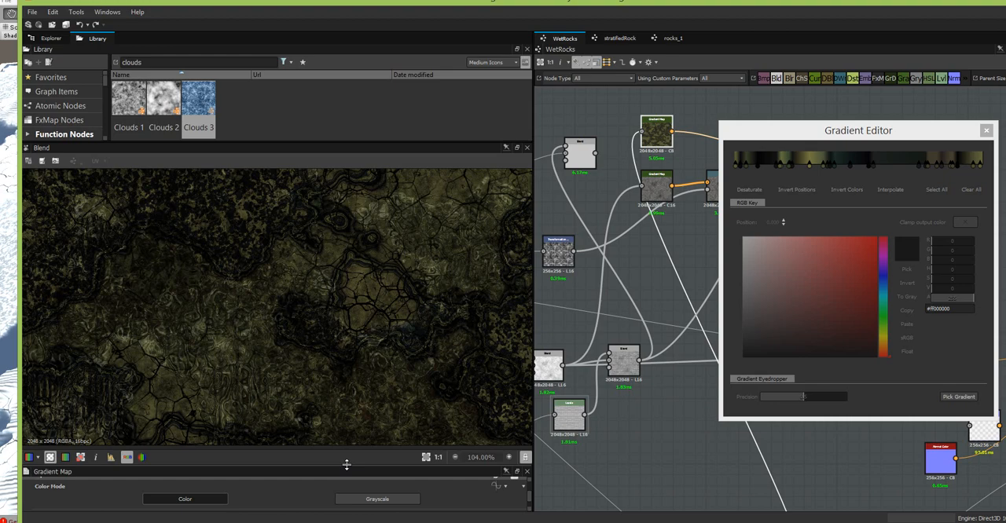
left_click(800, 135)
left_click_drag(799, 136, 656, 146)
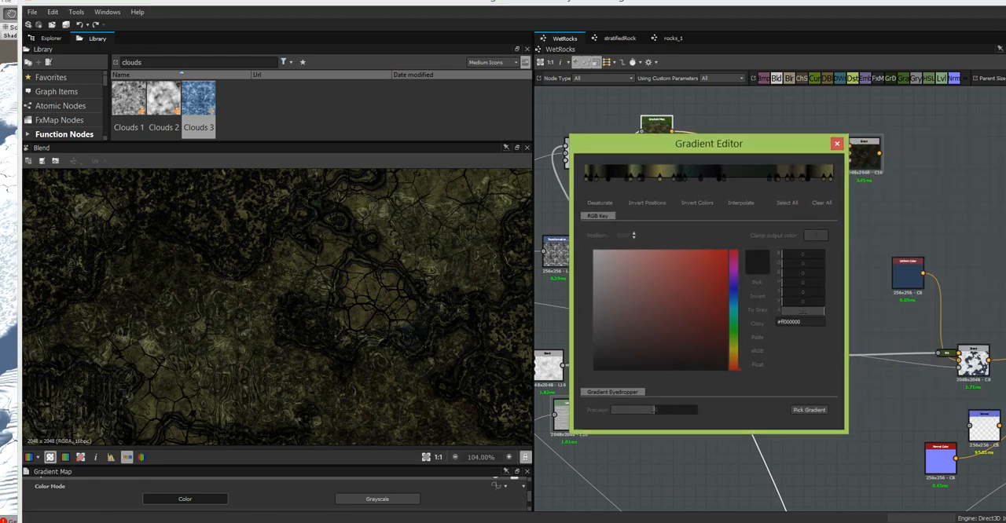
left_click(908, 20)
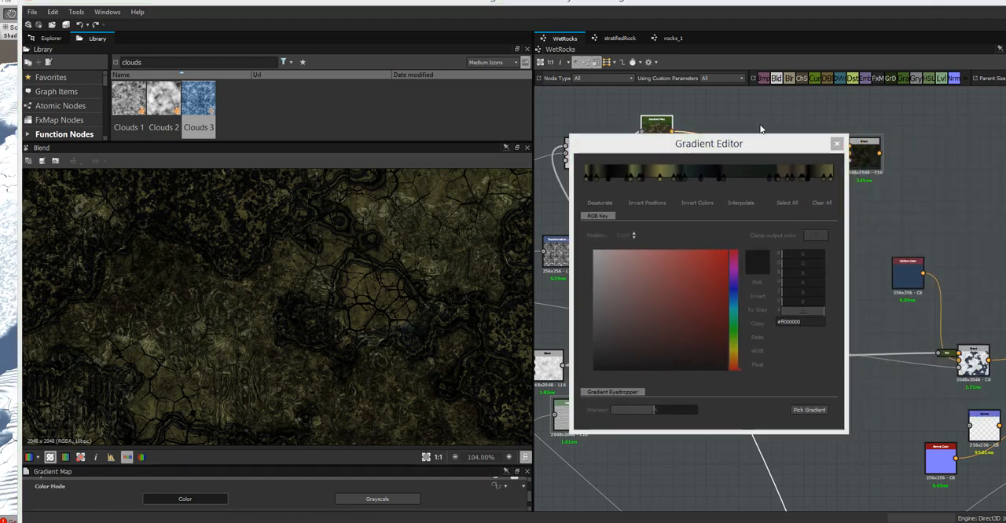
left_click_drag(741, 137, 741, 110)
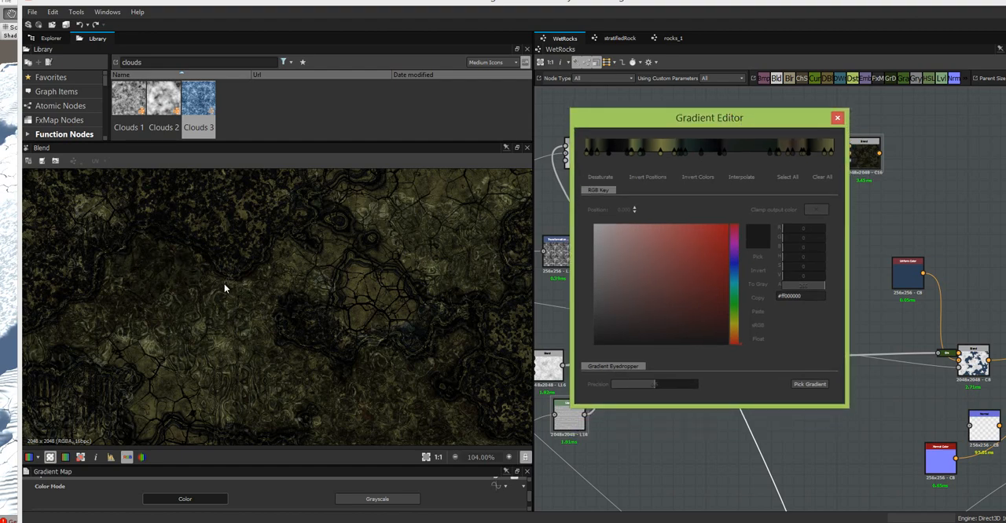
- Reposition keys in the gradient's dark part: near-black key to about 0.26, dark grey key to about 0.09, olive key to about 0.14
left_click(618, 151)
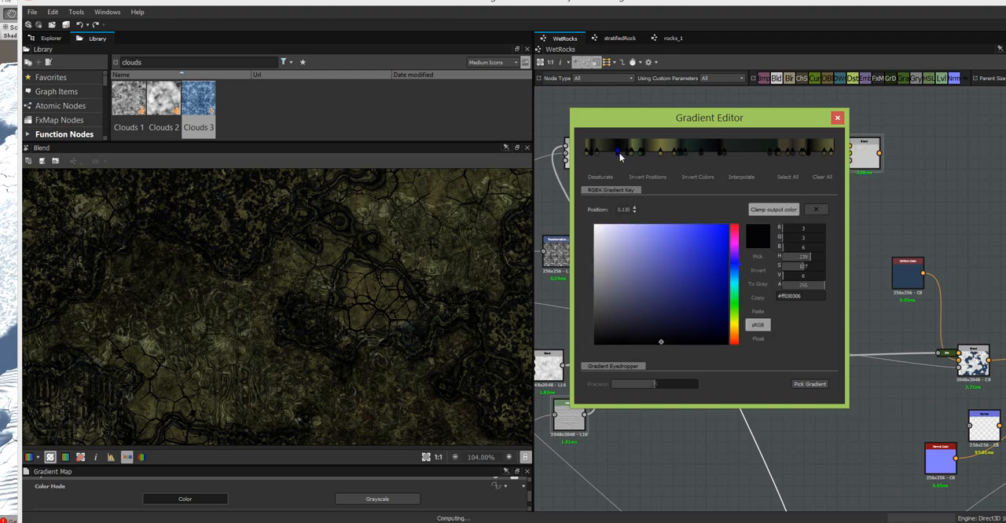
left_click_drag(620, 156, 651, 167)
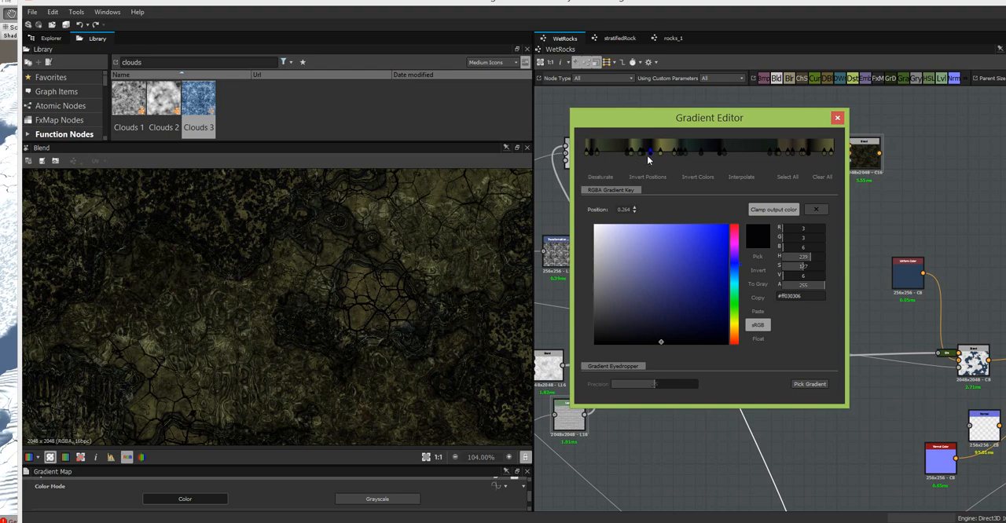
mouse_move(648, 160)
left_mouse_down()
mouse_move(680, 158)
mouse_move(651, 160)
left_mouse_up()
left_click(620, 153)
left_click_drag(621, 154, 610, 155)
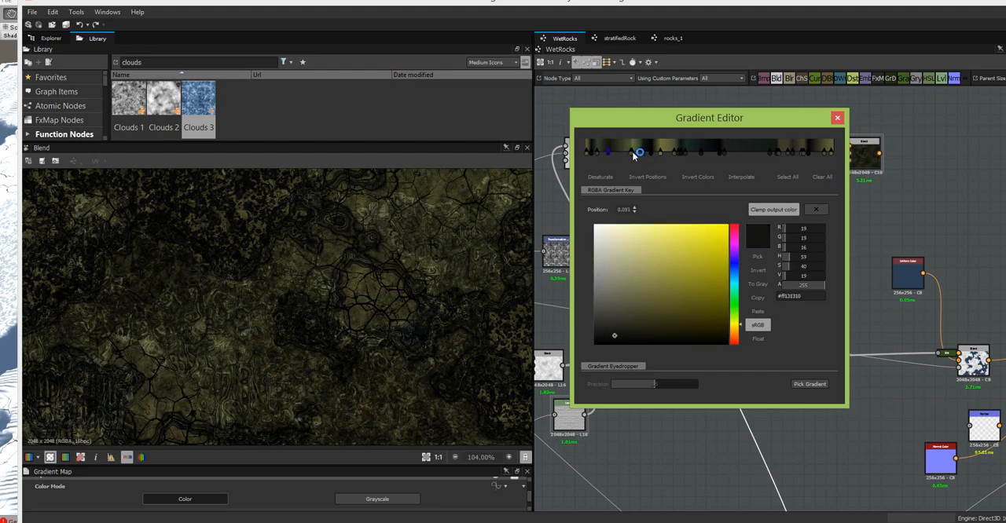
left_click(636, 153)
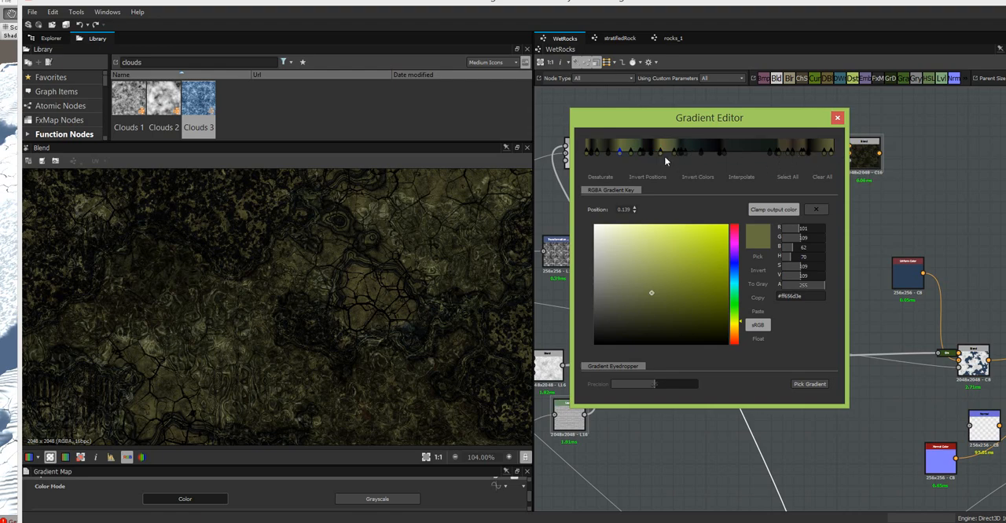
- Delete the gradient keys across the middle, from about 0.35 to 0.78, and inspect the rock colours
left_click_drag(670, 165, 779, 151)
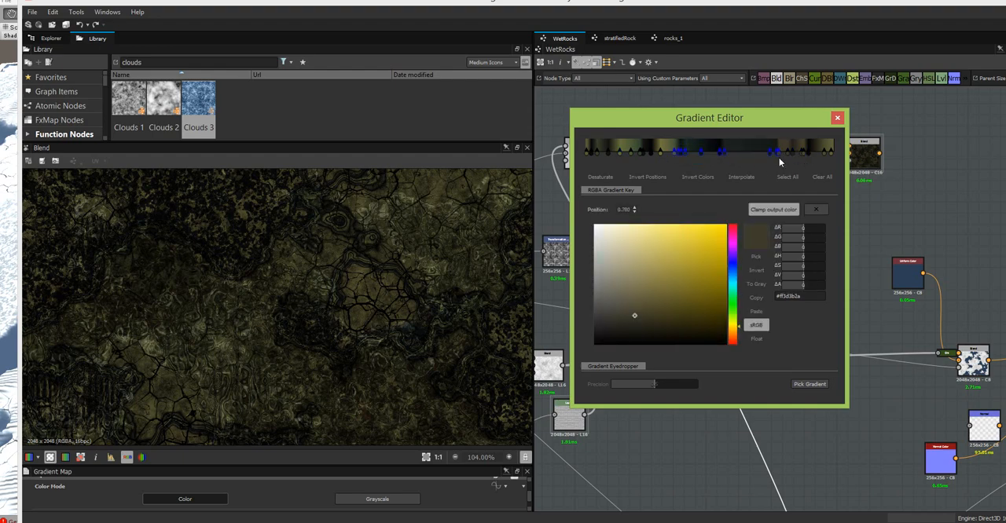
key("Delete")
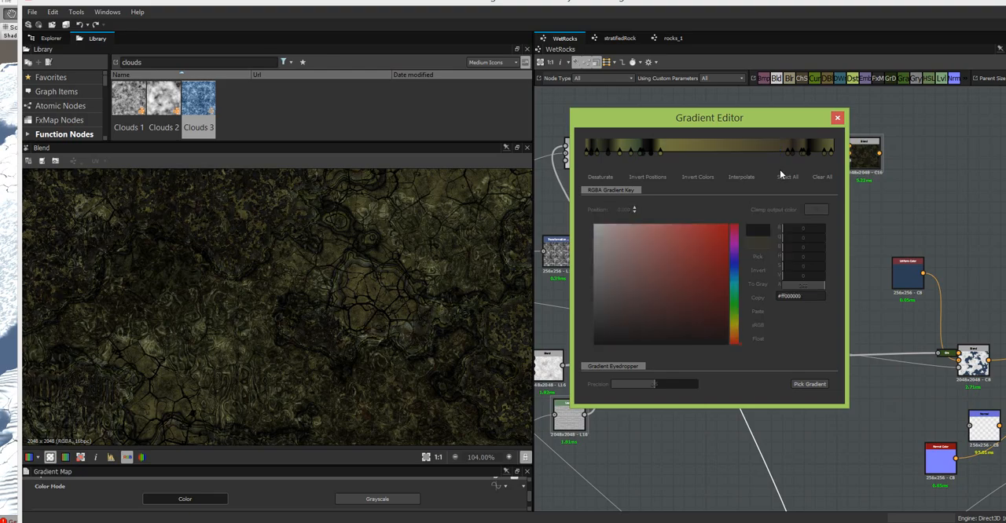
scroll(480, 269, "down", 3)
left_click(471, 263)
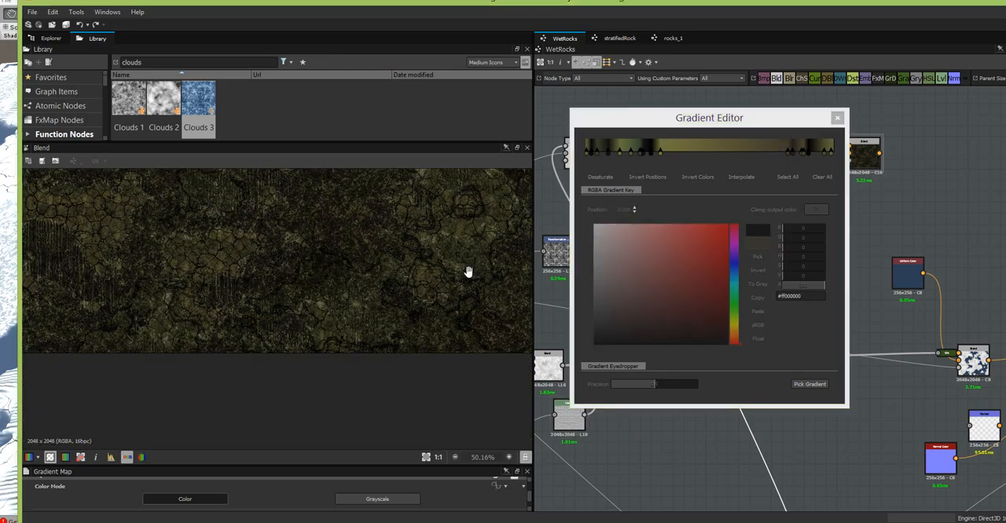
scroll(442, 339, "up", 2)
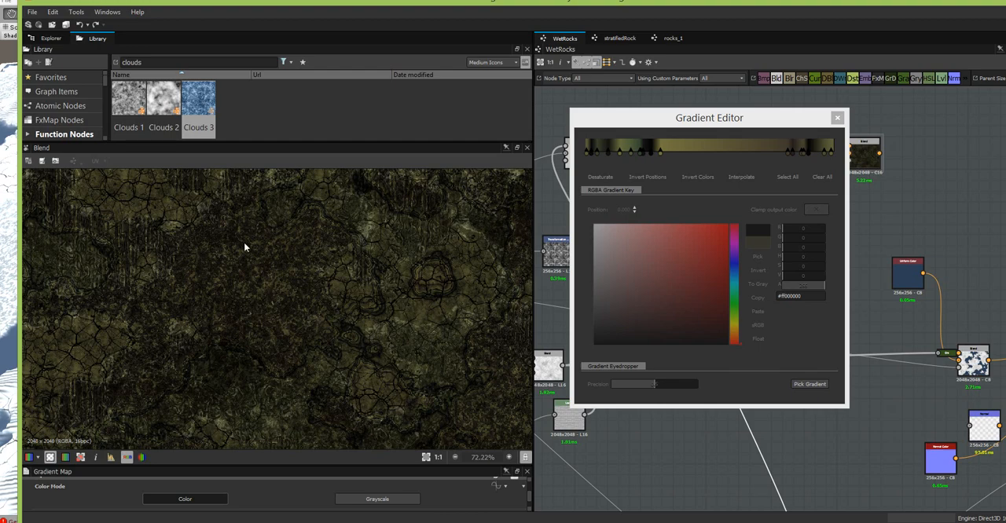
- Delete the brown and dark keys near the gradient's bright end, keeping only the final olive key there
left_click_drag(836, 159, 781, 143)
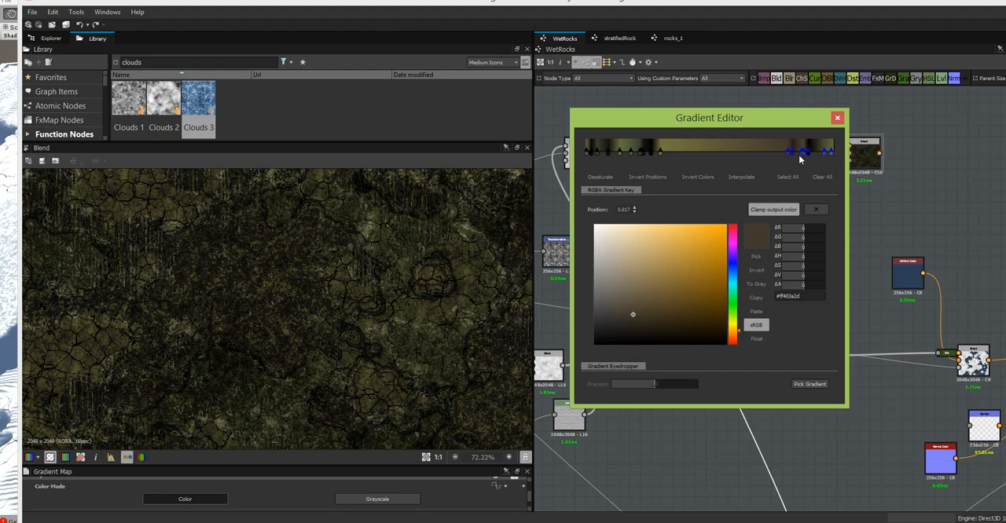
left_click(831, 153)
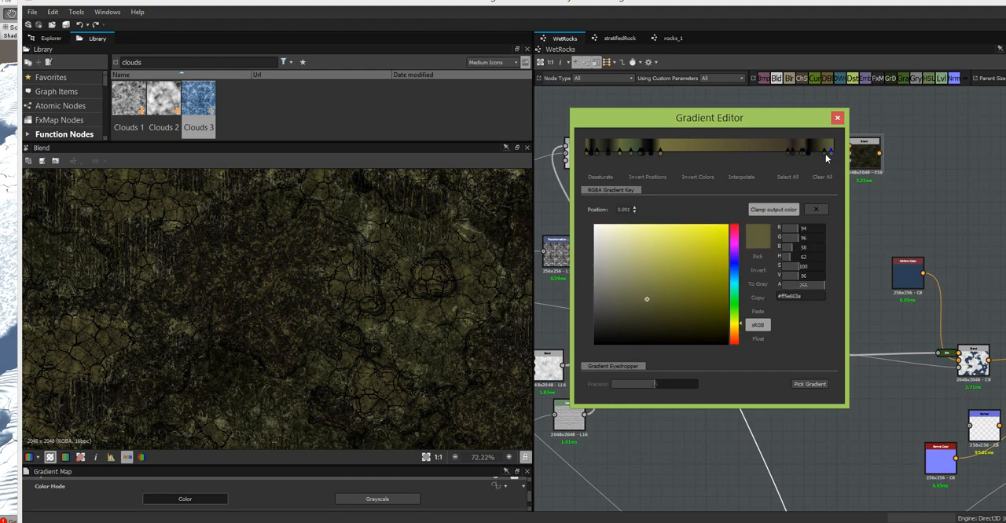
left_click_drag(825, 158, 784, 155)
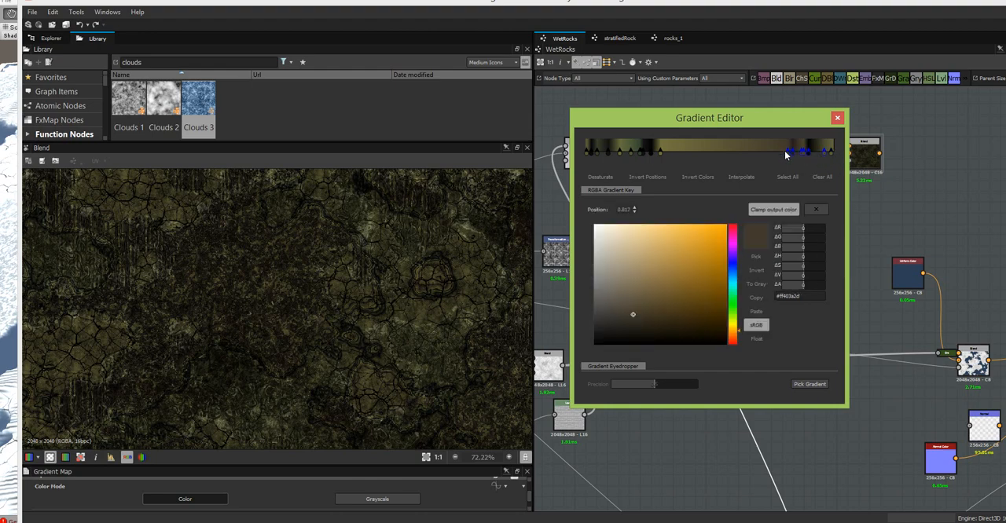
key("Delete")
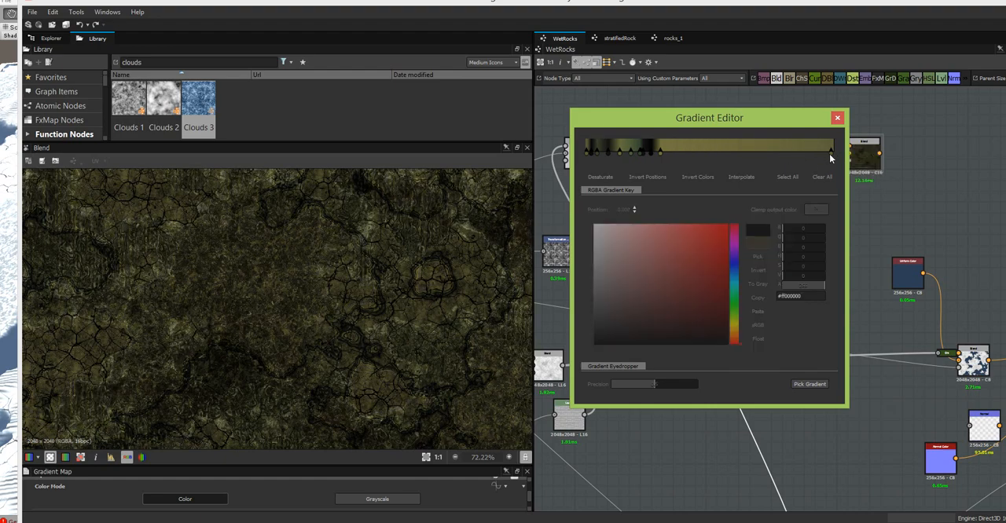
- Recolour the gradient's final key to a dark blue-grey of about RGB 73, 75, 79
left_click(832, 152)
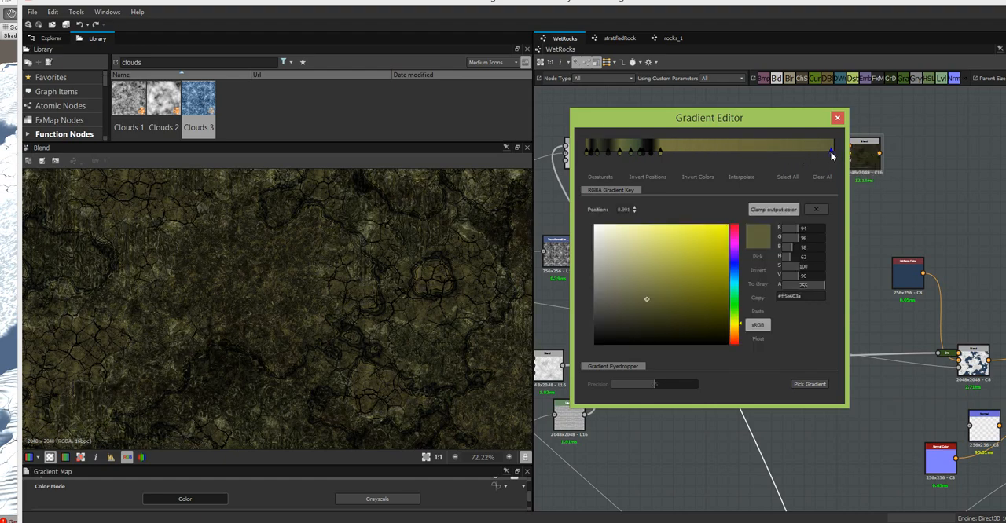
left_click(738, 268)
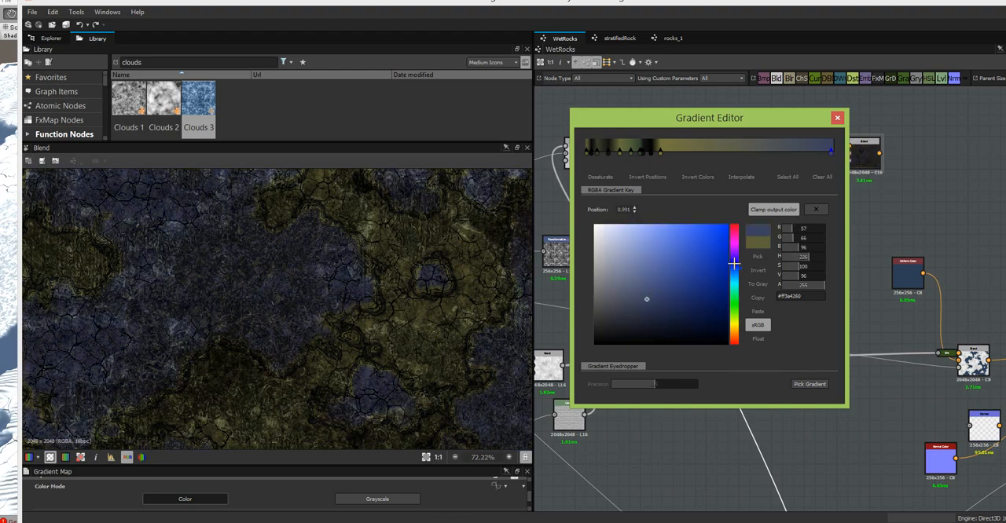
left_click(633, 302)
left_click_drag(633, 301, 606, 306)
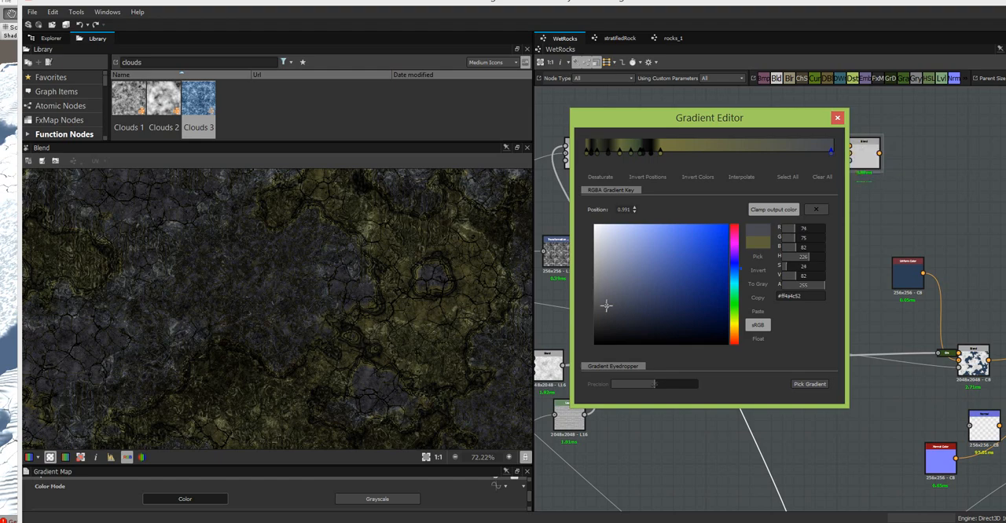
left_click_drag(606, 306, 602, 307)
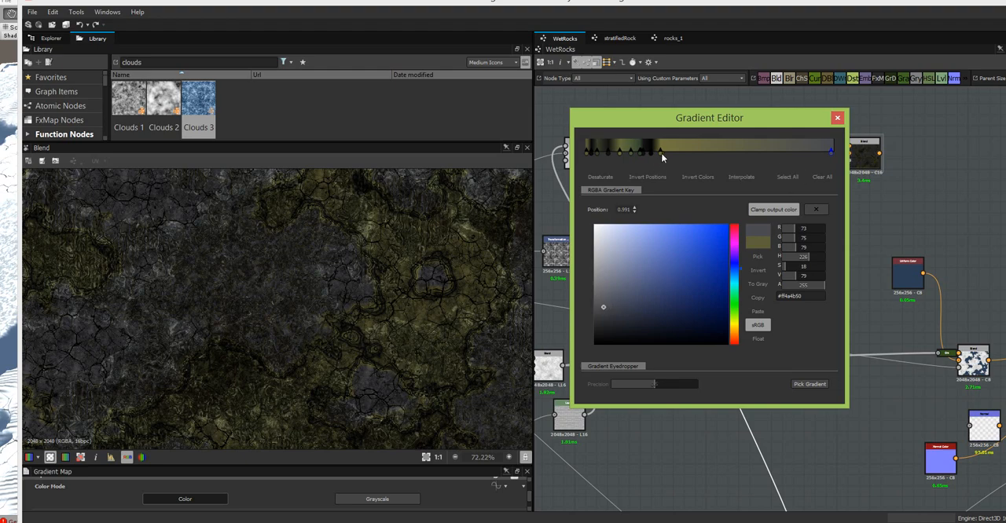
- Recolour the olive gradient key at about 0.30 to a dark blue-grey of about RGB 67, 68, 73
left_click(661, 152)
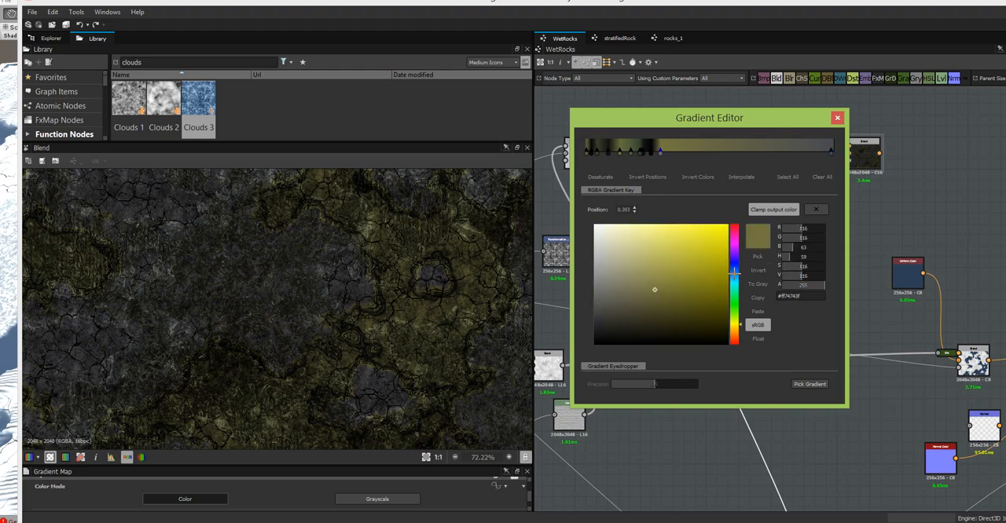
left_click(734, 269)
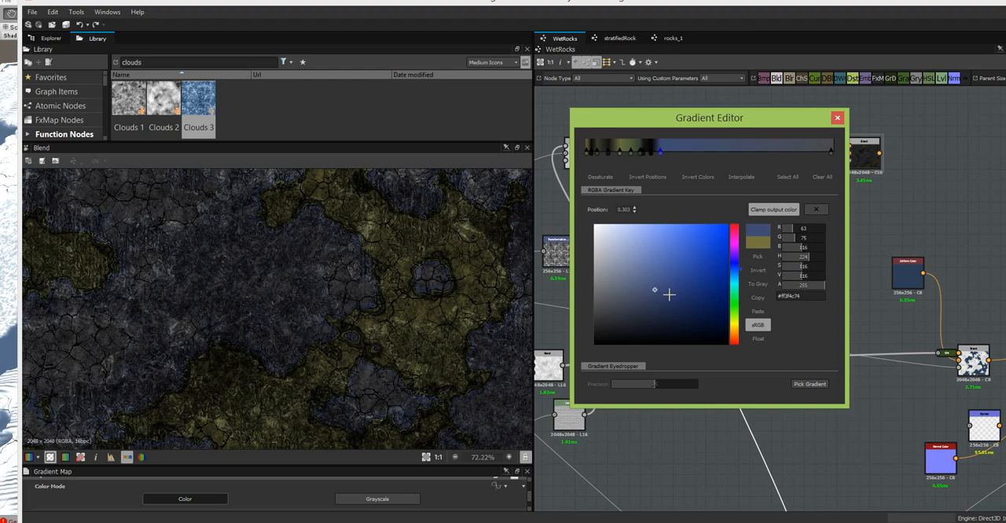
left_click_drag(653, 291, 603, 310)
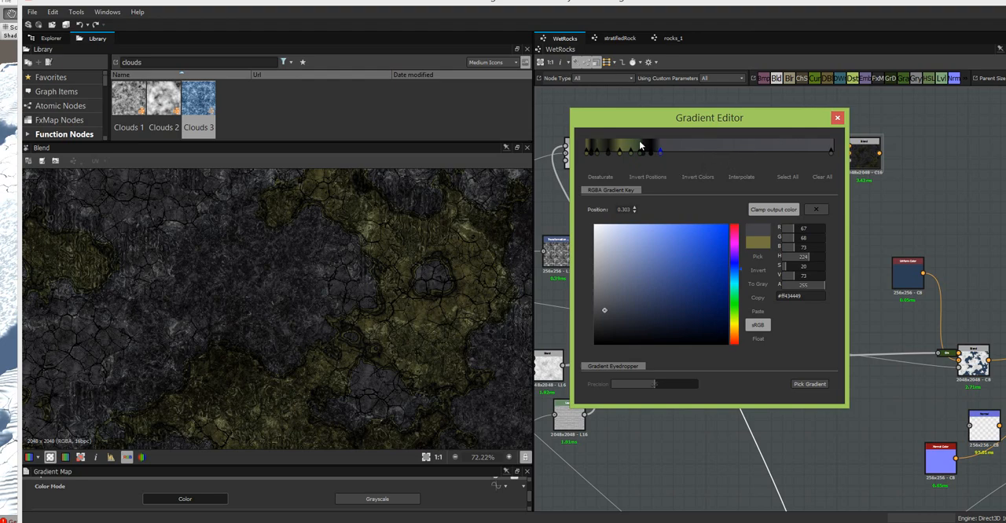
- Move the gradient's first key to position 0.000 and recolour it to a dark teal of about RGB 37, 67, 63
left_click_drag(647, 124, 680, 122)
scroll(385, 214, "up", 2)
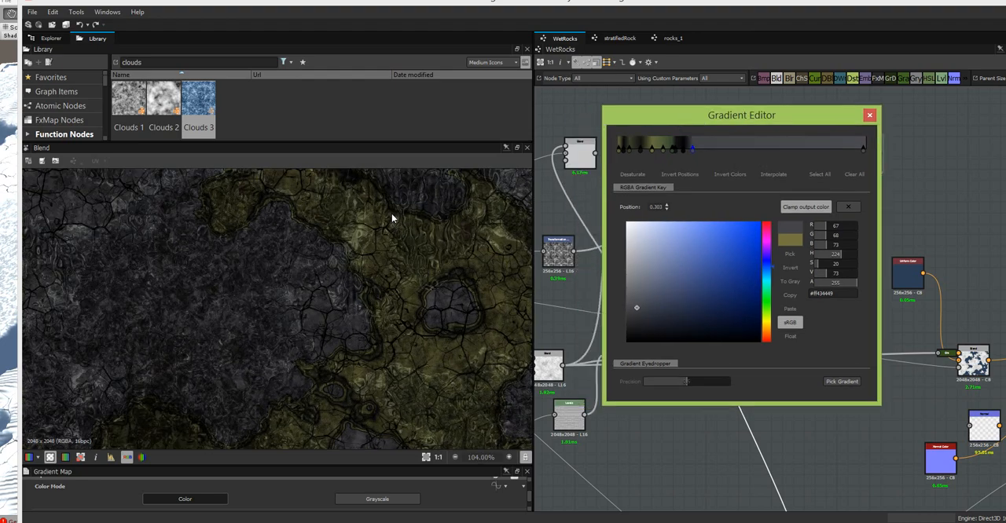
middle_click_drag(469, 266, 461, 227)
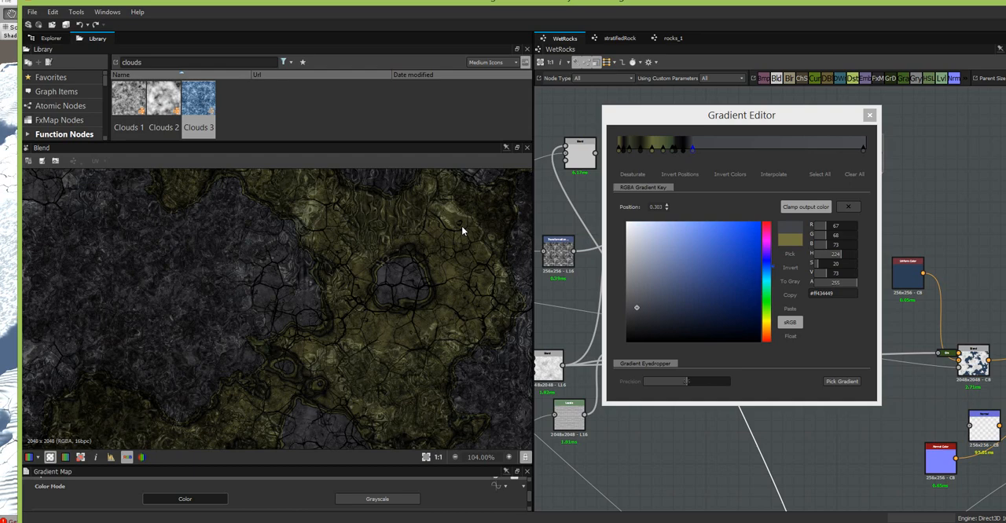
left_click(619, 150)
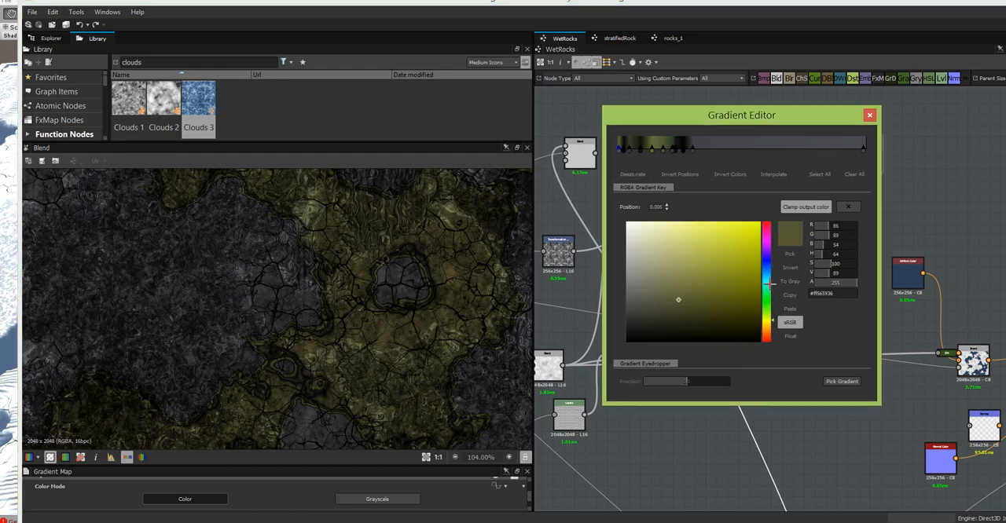
left_click(770, 285)
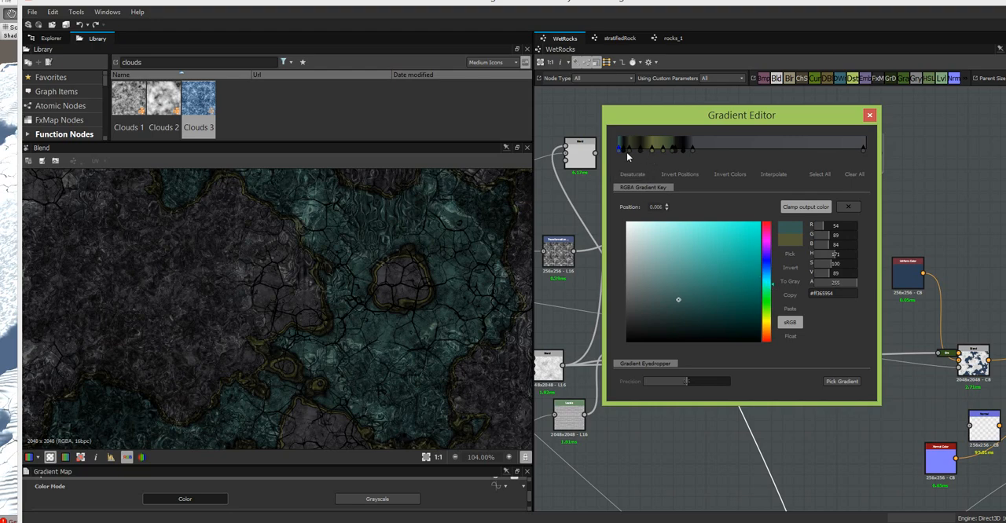
left_click_drag(618, 154, 617, 154)
left_click_drag(677, 299, 683, 310)
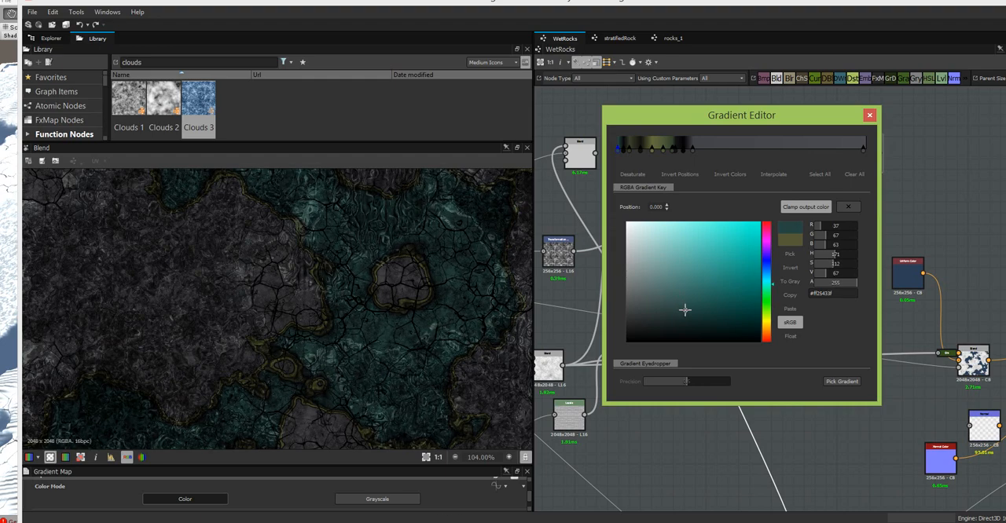
left_click(684, 311)
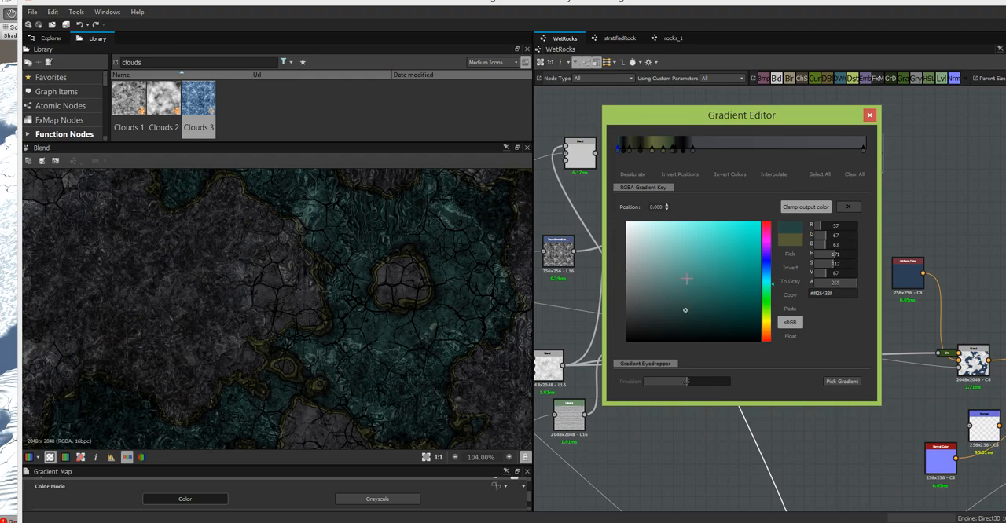
- Move the near-black key to about 0.036 and the dark green key to about 0.051, recolouring the latter to RGB 44, 65, 53
left_click(630, 150)
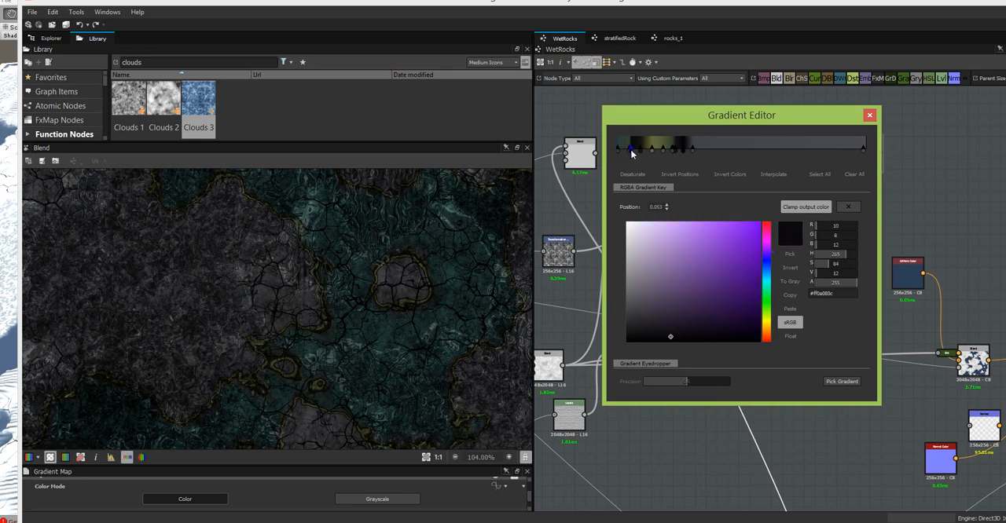
mouse_move(630, 151)
left_mouse_down()
mouse_move(615, 160)
mouse_move(629, 160)
left_mouse_up()
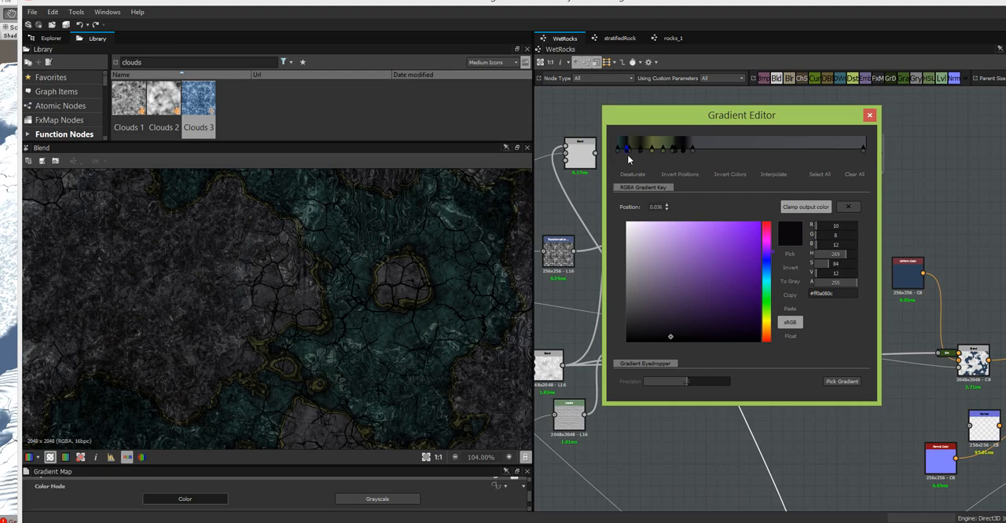
left_click(633, 151)
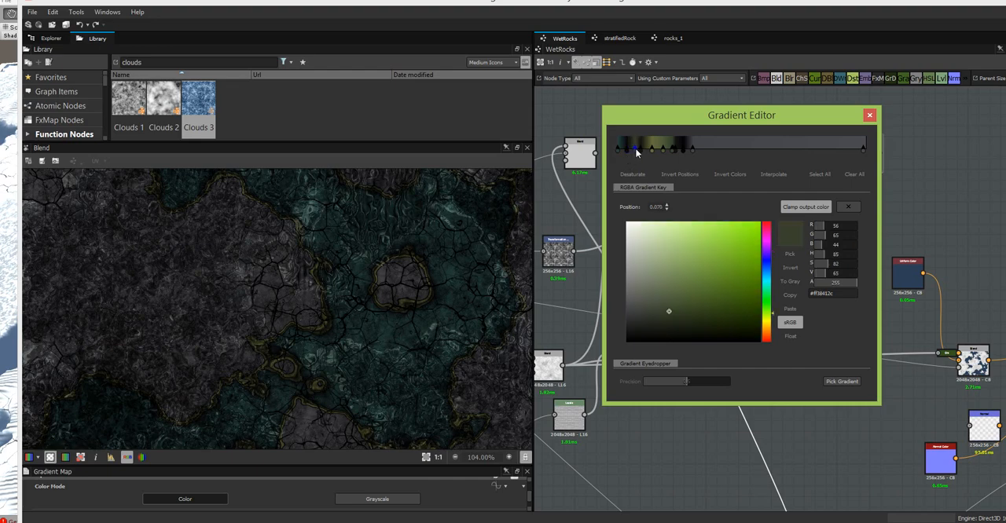
left_click_drag(637, 152, 629, 157)
left_click(771, 293)
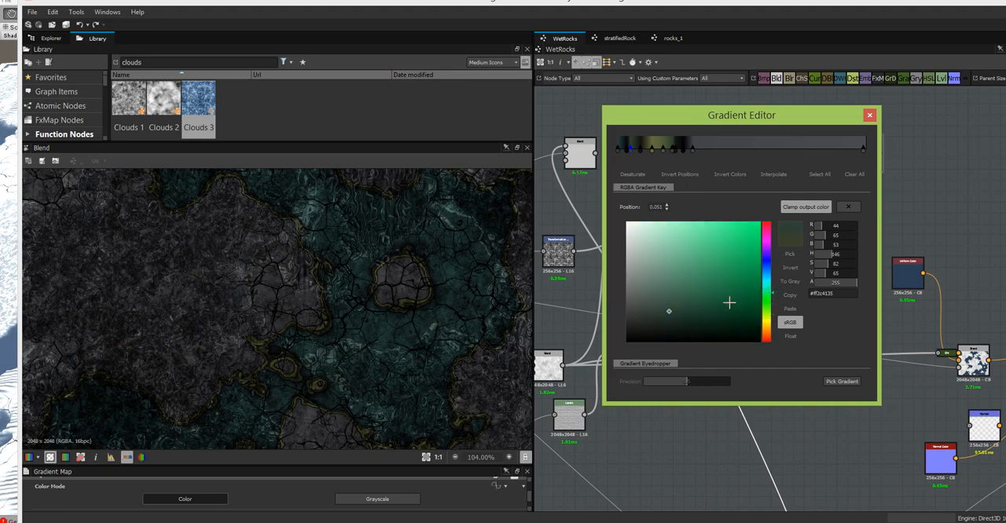
- Recolour the olive gradient key at about 0.139 to a teal of about RGB 62, 109, 96 and inspect the rock colours
left_click(650, 150)
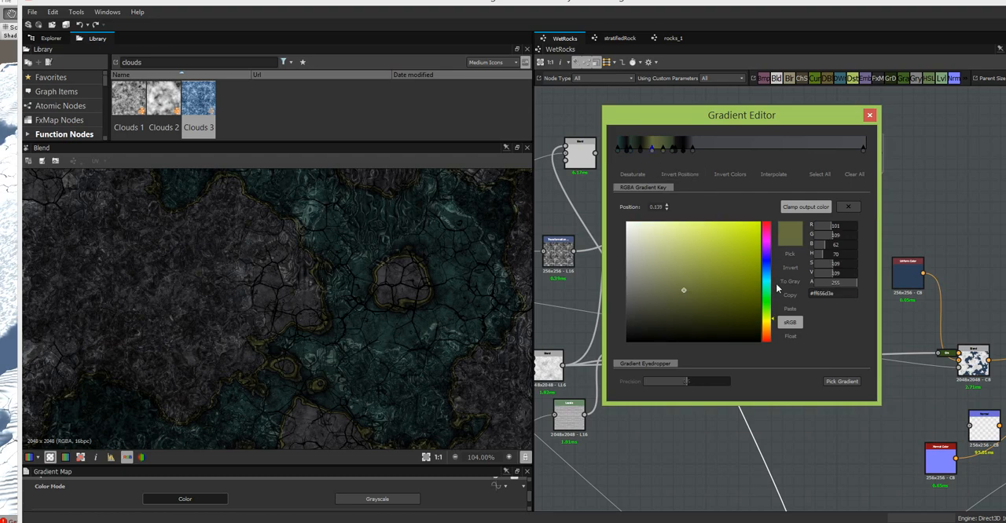
left_click(772, 287)
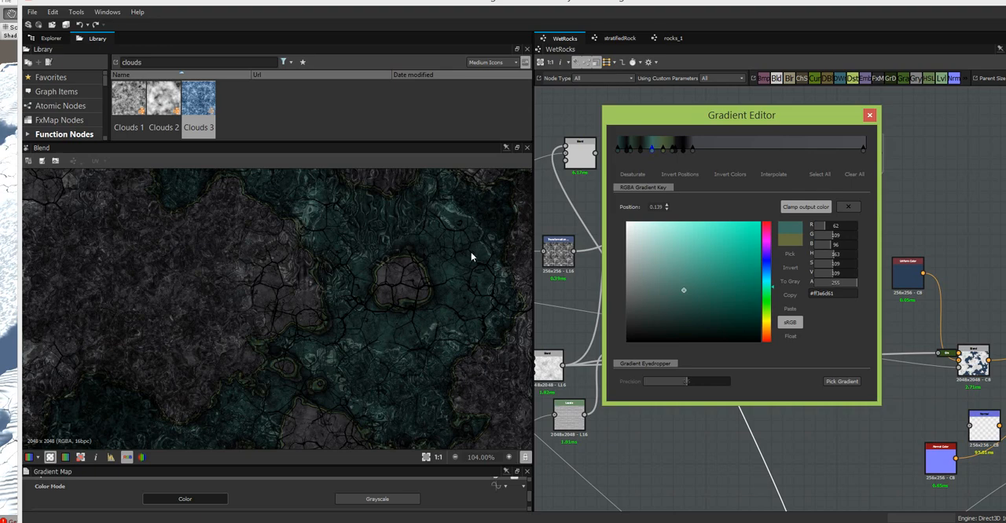
scroll(471, 256, "down", 1)
middle_click_drag(470, 252, 458, 321)
scroll(459, 321, "up", 1)
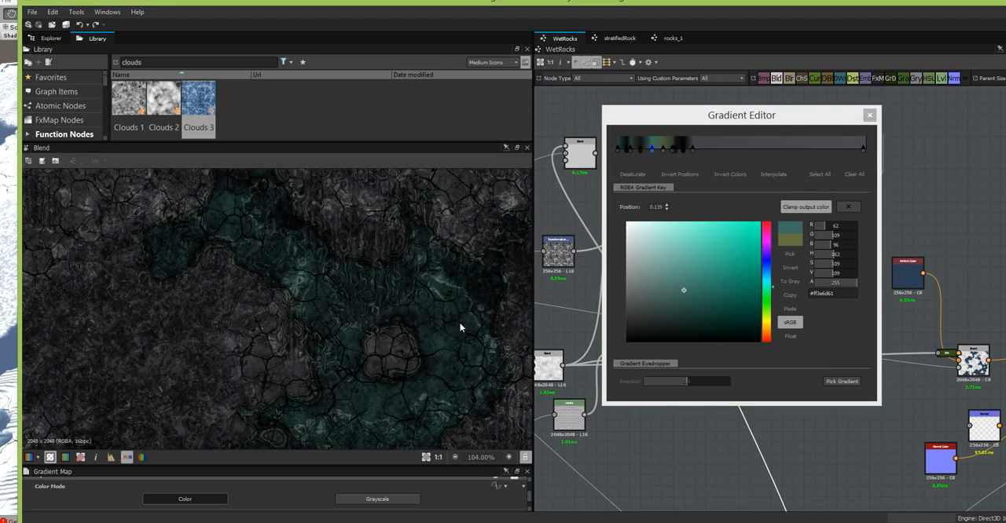
middle_click_drag(459, 321, 445, 225)
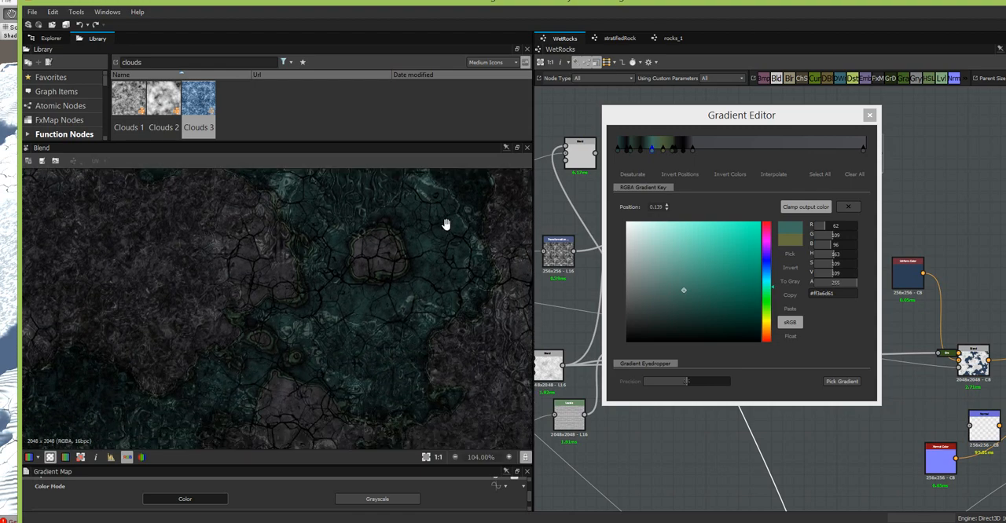
middle_click_drag(432, 288, 440, 328)
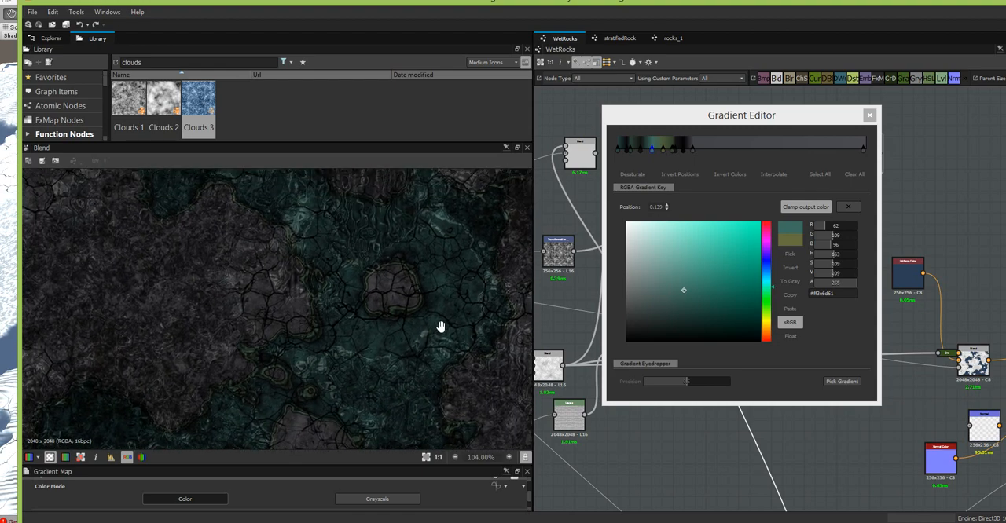
scroll(413, 256, "up", 2)
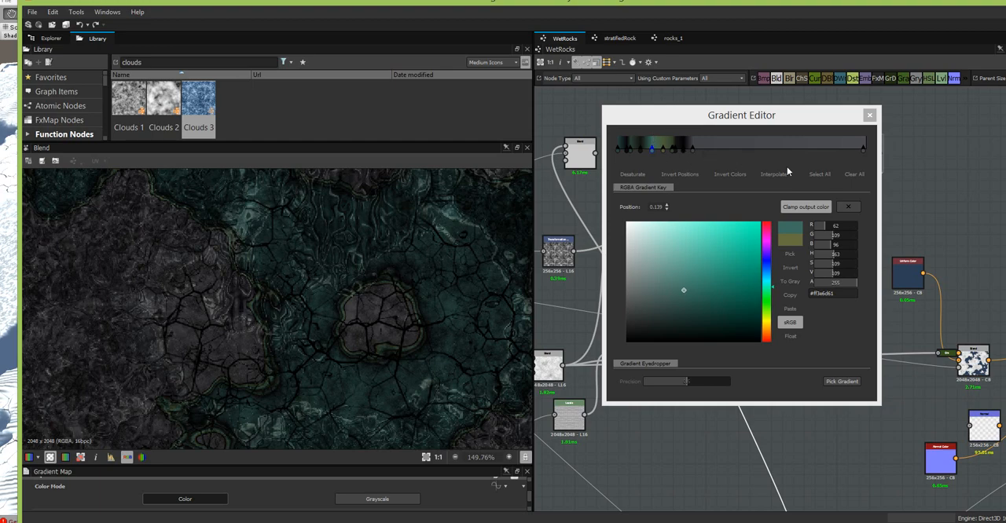
scroll(371, 235, "down", 2)
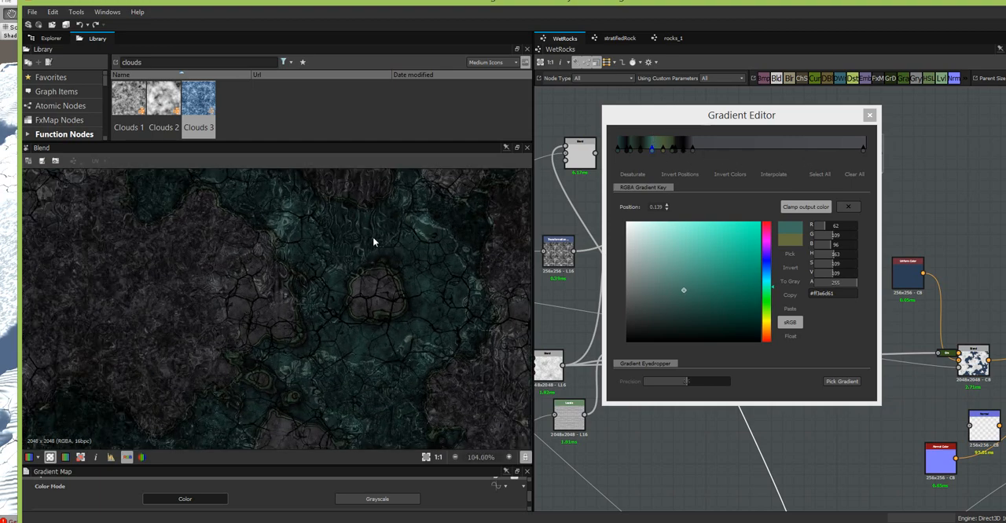
middle_click_drag(372, 237, 466, 308)
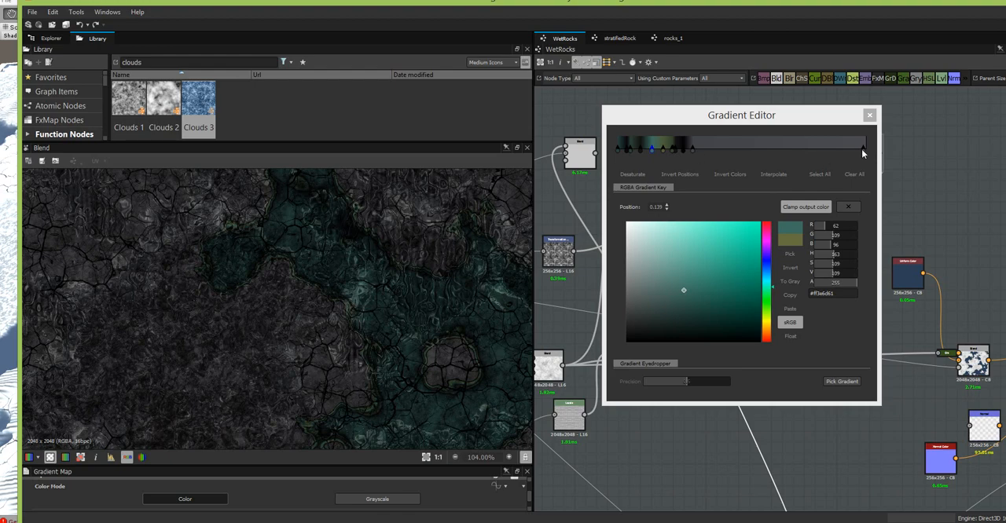
- Add a gradient key at about 0.60 and colour it near-black blue, about RGB 19, 21, 27
left_click(766, 147)
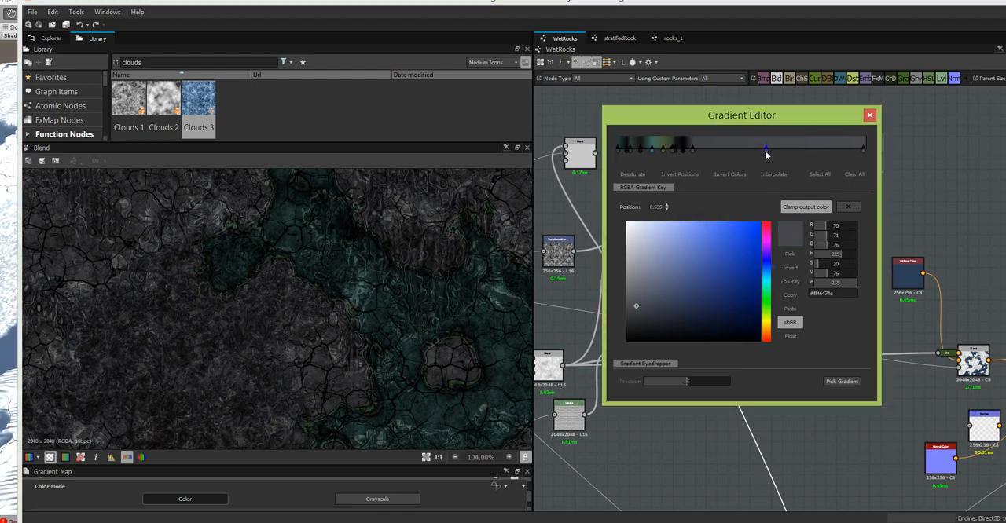
left_click_drag(650, 308, 667, 328)
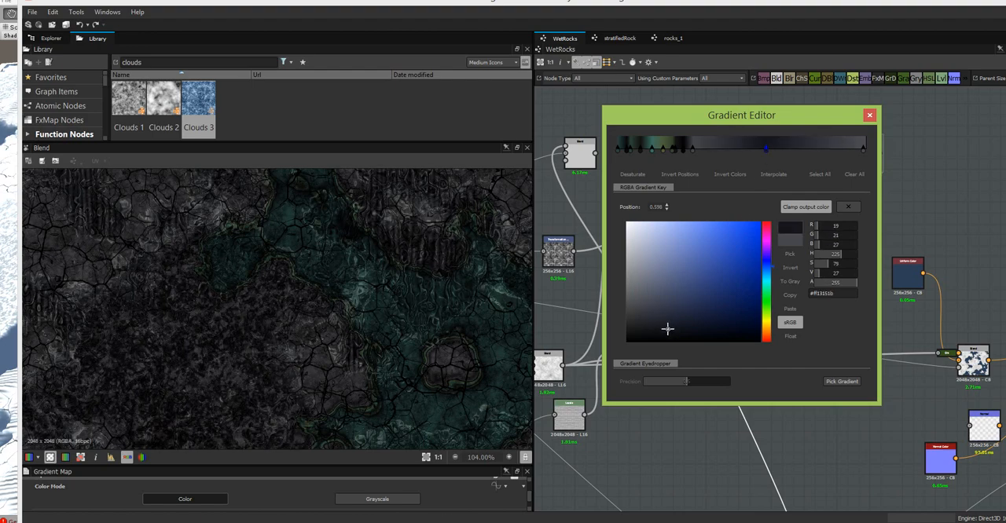
middle_click_drag(353, 246, 394, 355)
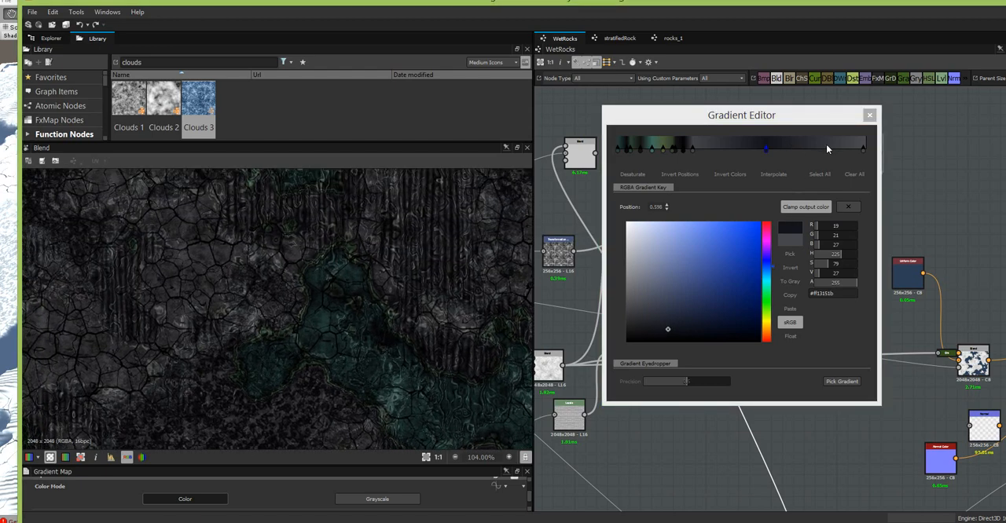
- Add a dark grey gradient key at about 0.643 and a near-black one at about 0.713 to create banding
left_click(702, 146)
left_click_drag(702, 148, 777, 149)
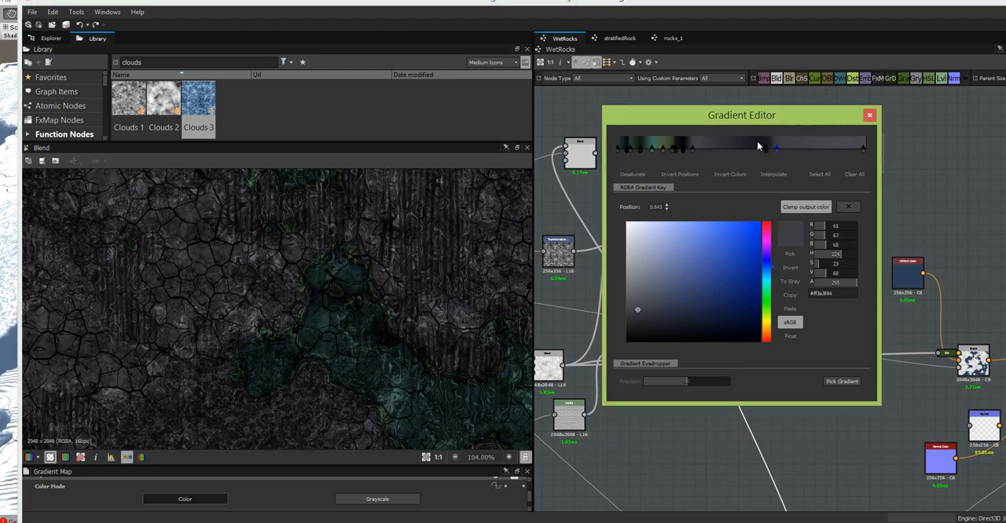
left_click(759, 143)
left_click_drag(760, 150, 794, 157)
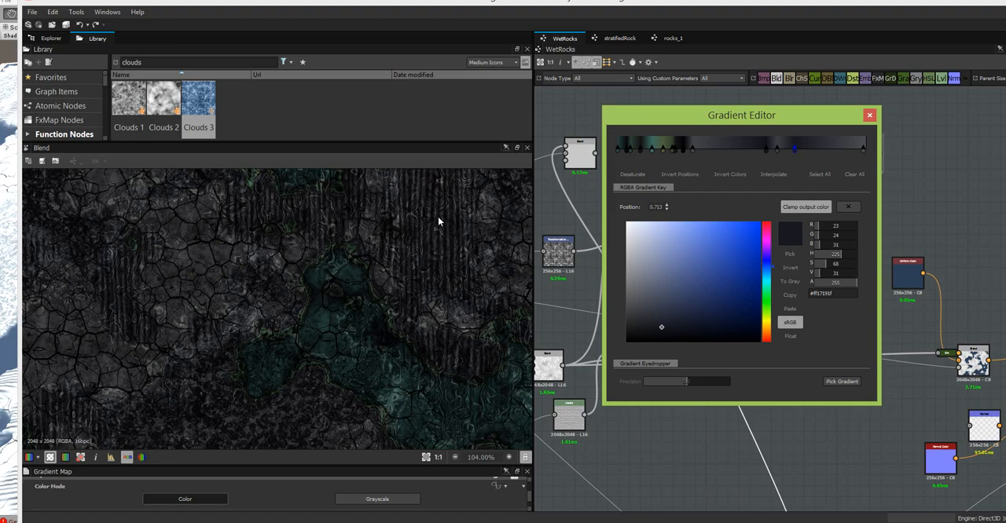
- Move the gradient's last key to position 1.000 and lighten it to a blue-grey of about RGB 119, 120, 127
left_click(862, 149)
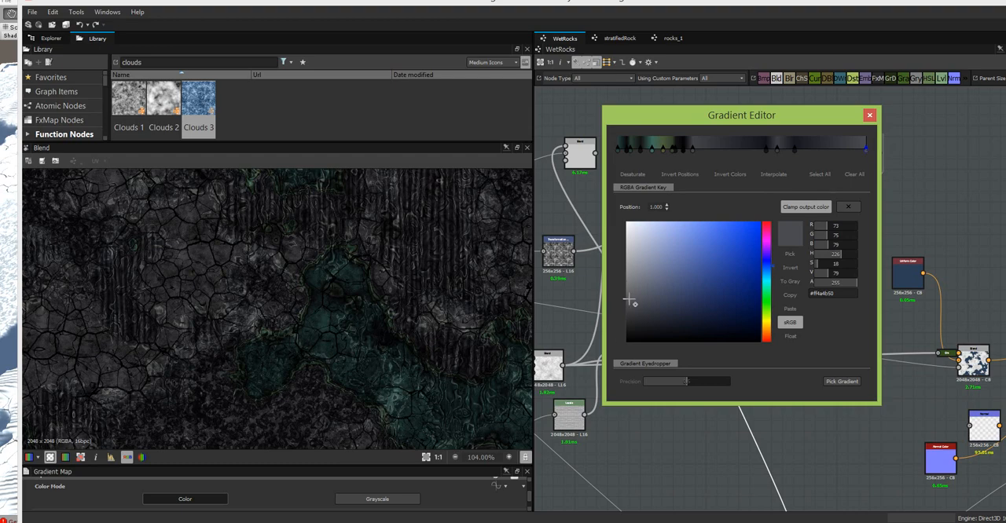
left_click_drag(628, 301, 633, 285)
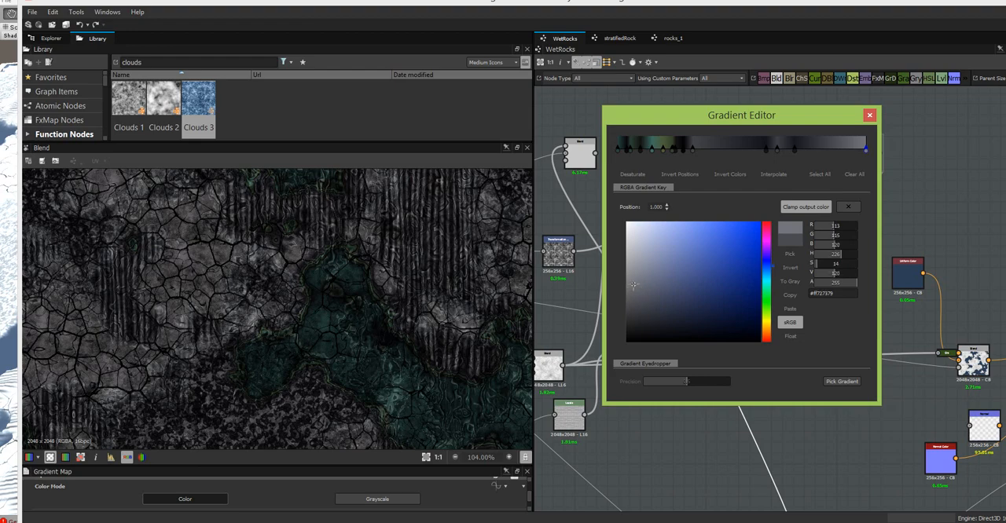
left_click_drag(633, 285, 633, 281)
scroll(370, 277, "down", 5)
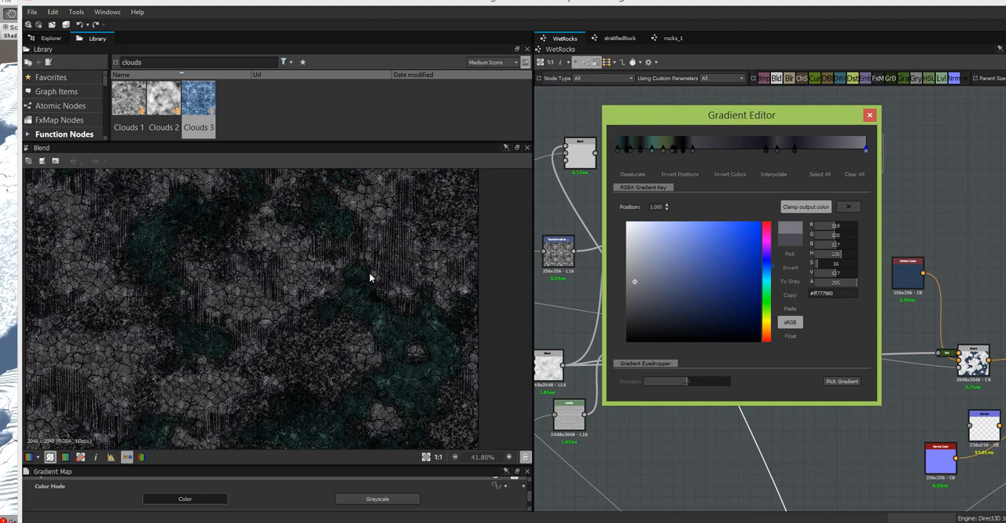
middle_click_drag(363, 288, 351, 237)
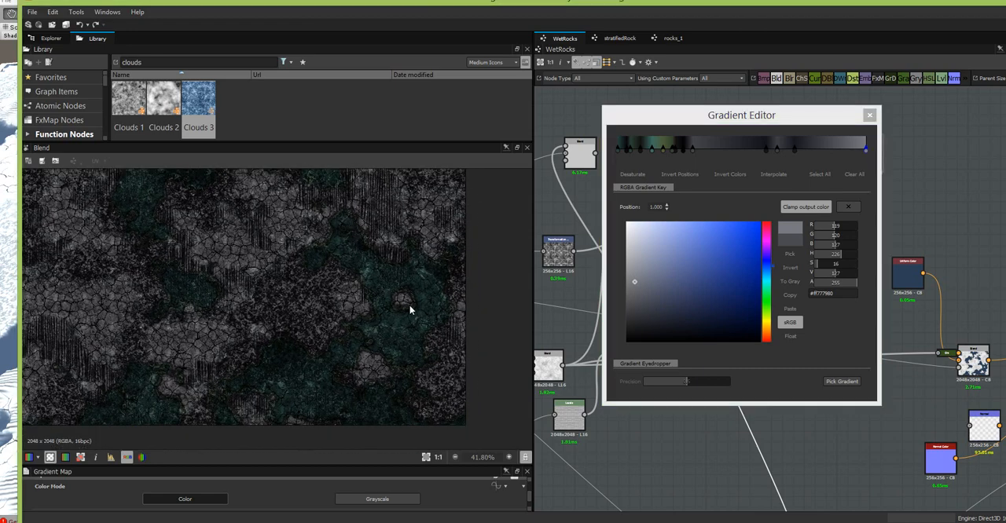
scroll(408, 304, "up", 2)
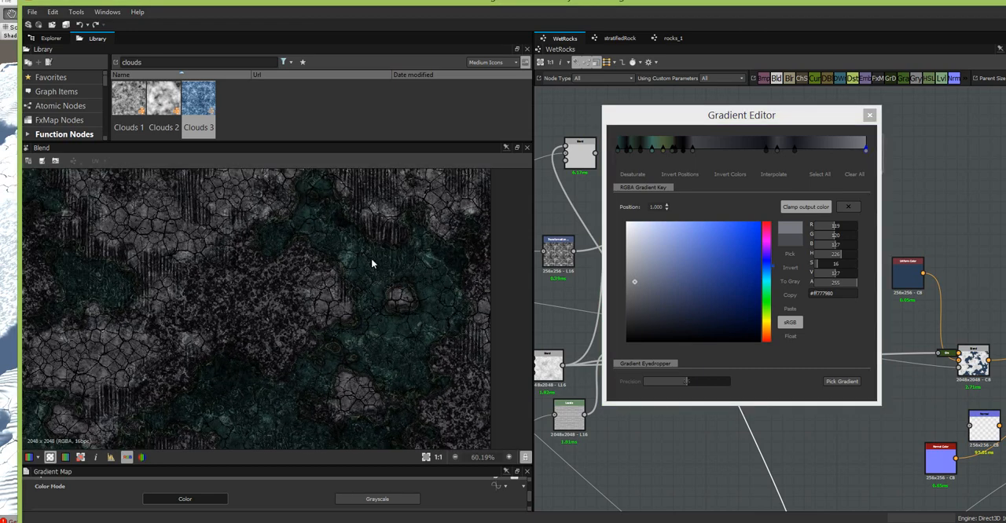
- Desaturate the first teal key to a darker grey-green and recolour the 0.139 key to about RGB 71, 100, 93
left_click(616, 152)
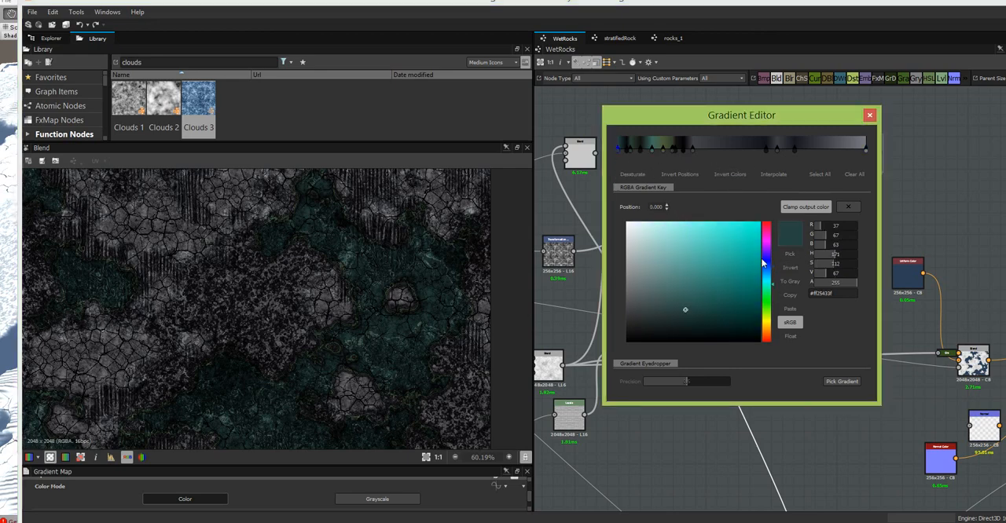
left_click_drag(684, 311, 656, 315)
left_click(652, 148)
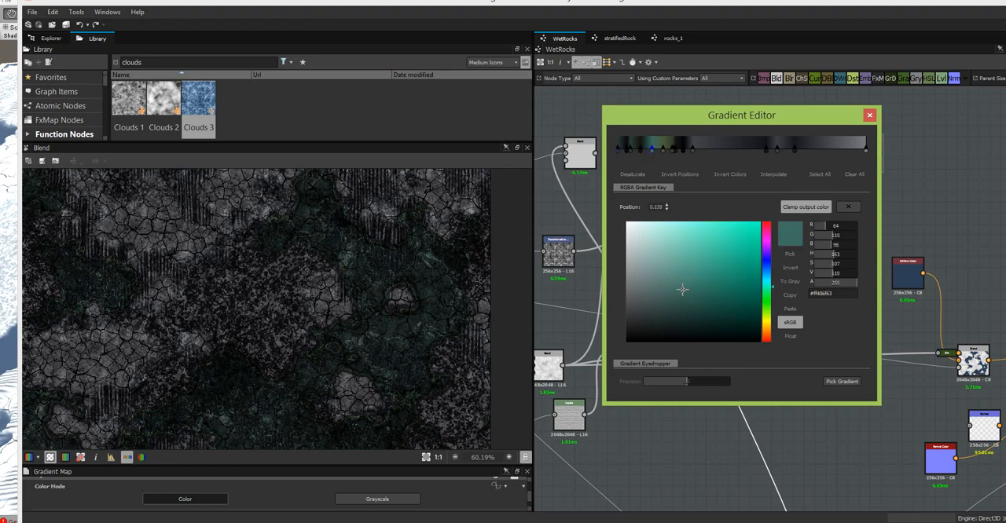
left_click(664, 294)
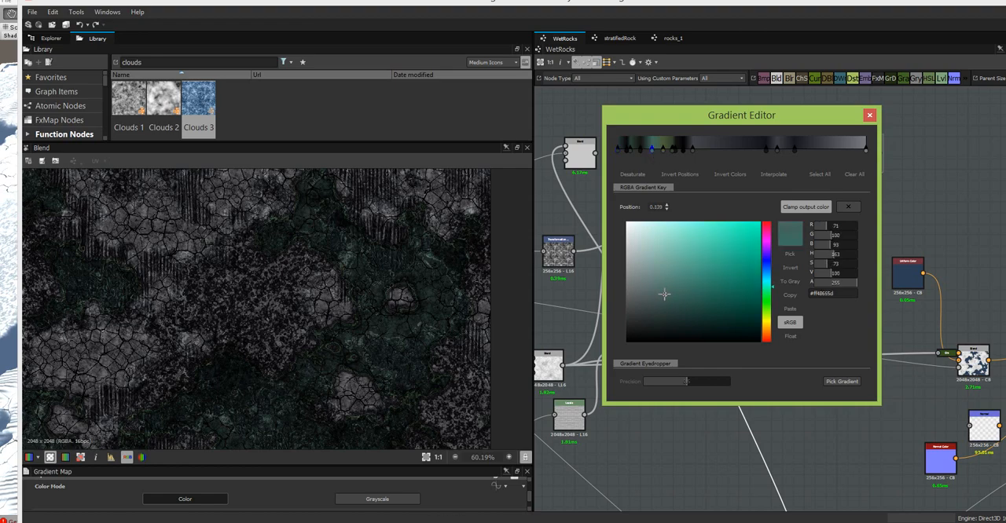
scroll(402, 339, "down", 3)
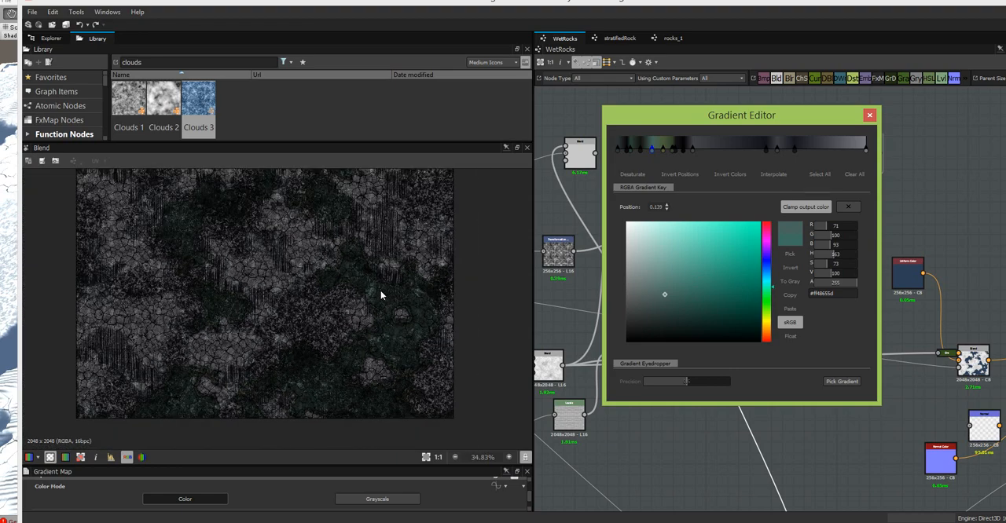
middle_click_drag(382, 291, 383, 390)
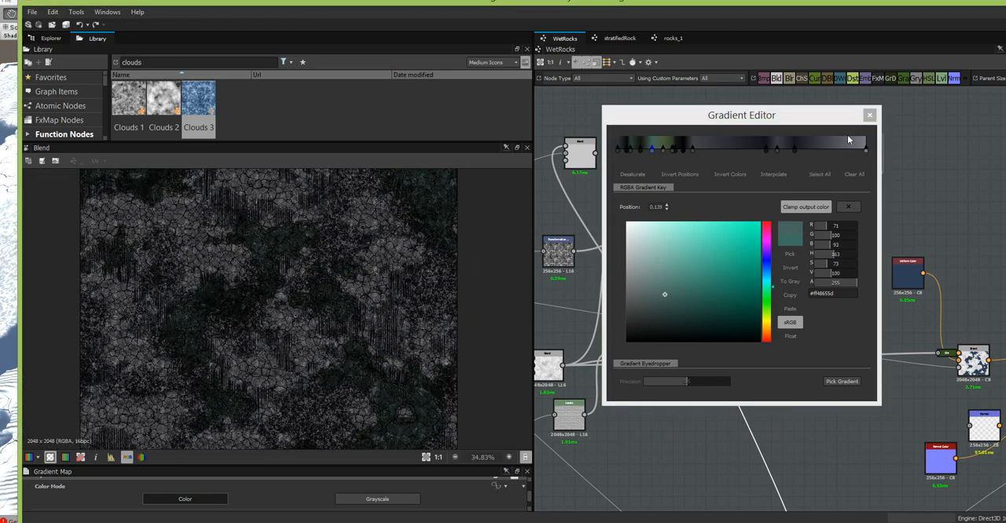
- Close the Gradient Editor and move the final Blend node down, below and beside the Blend node feeding it
left_click_drag(843, 117, 634, 150)
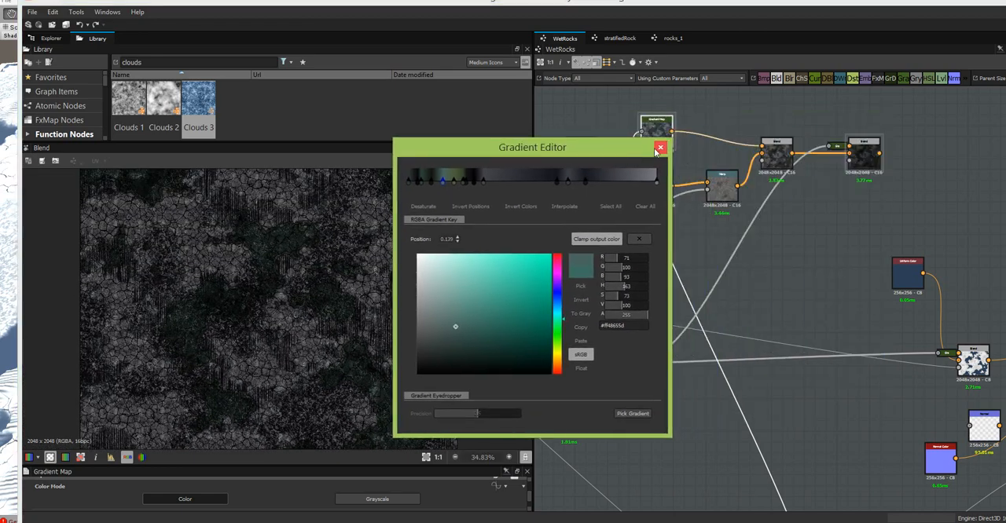
left_click(658, 148)
middle_click_drag(837, 269, 802, 209)
scroll(692, 253, "down", 2)
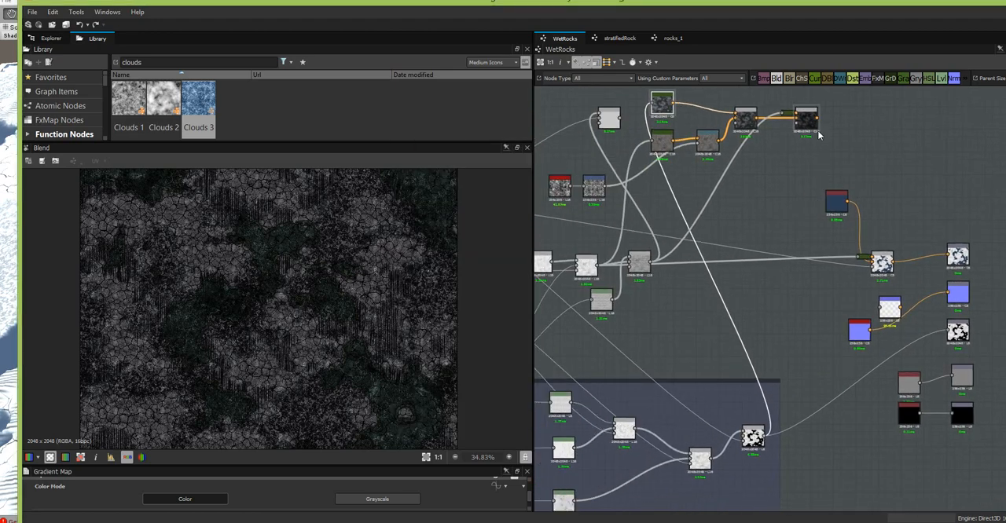
left_click_drag(814, 124, 792, 170)
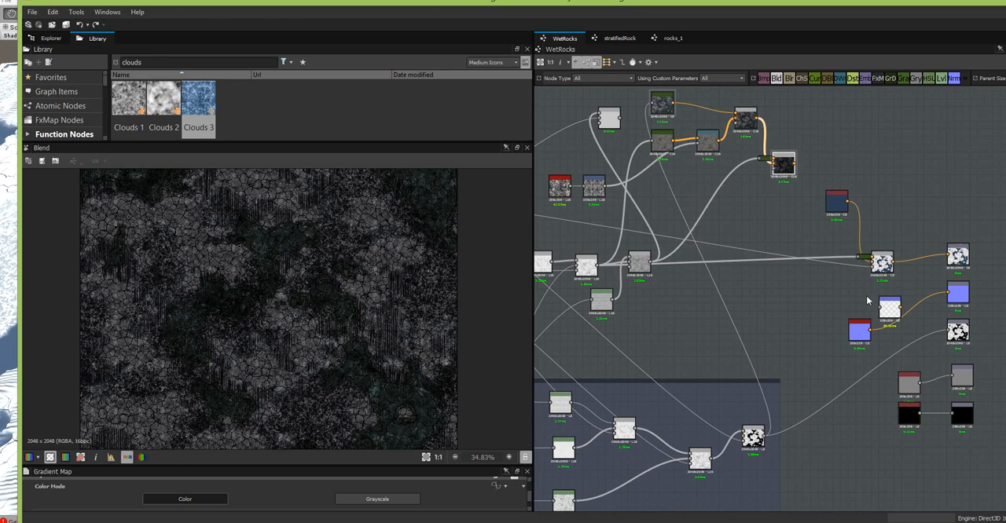
- Undock the Gradient Map from the Blend that adds the blue water colour and place it apart in the graph
middle_click_drag(857, 290, 904, 282)
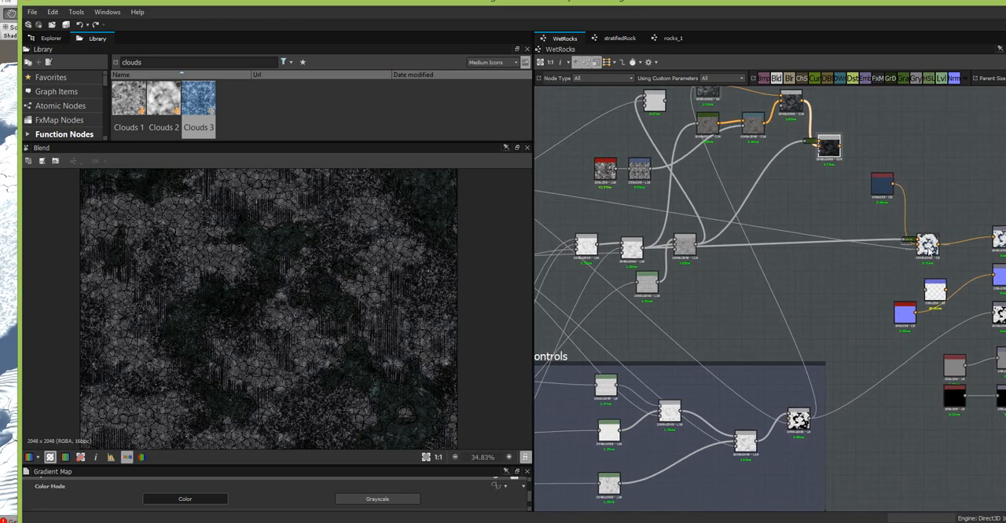
scroll(928, 248, "up", 1)
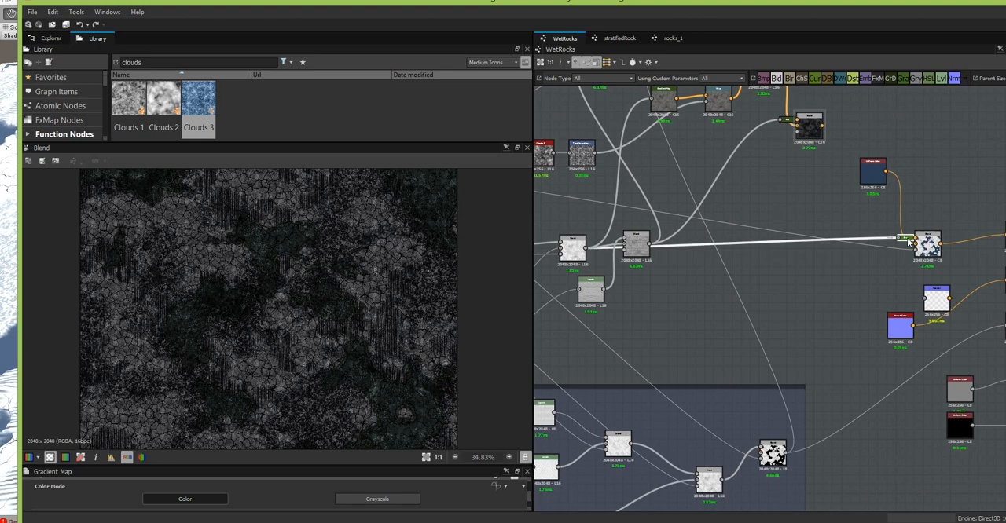
key("d")
left_click_drag(896, 215, 796, 259)
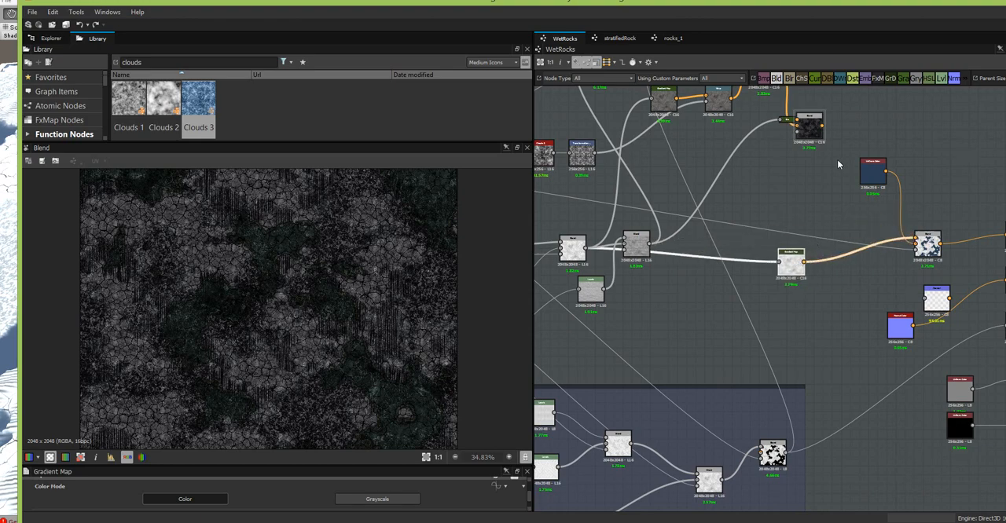
- Connect the coloured rock Blend to the water Blend in place of the Gradient Map and preview the result
left_click_drag(821, 126, 924, 244)
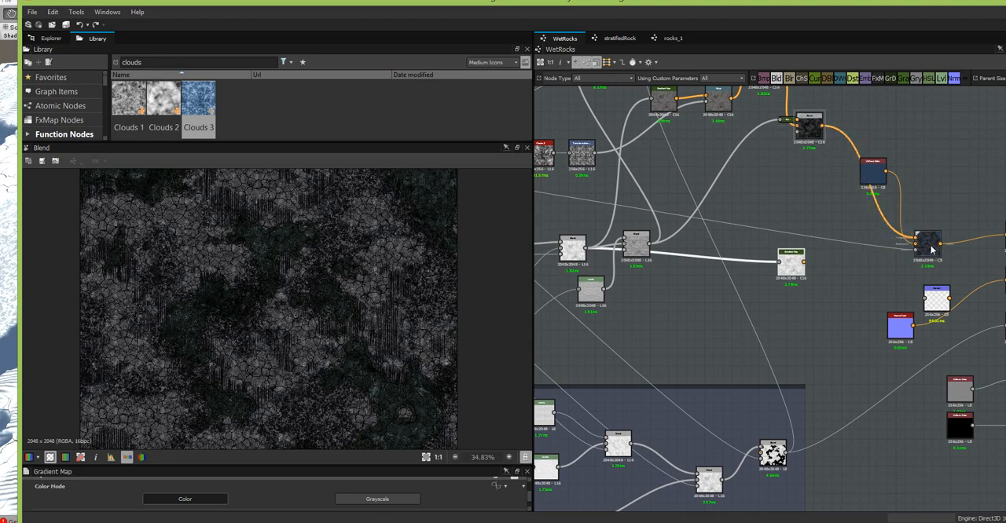
left_click(932, 250)
scroll(398, 326, "up", 5)
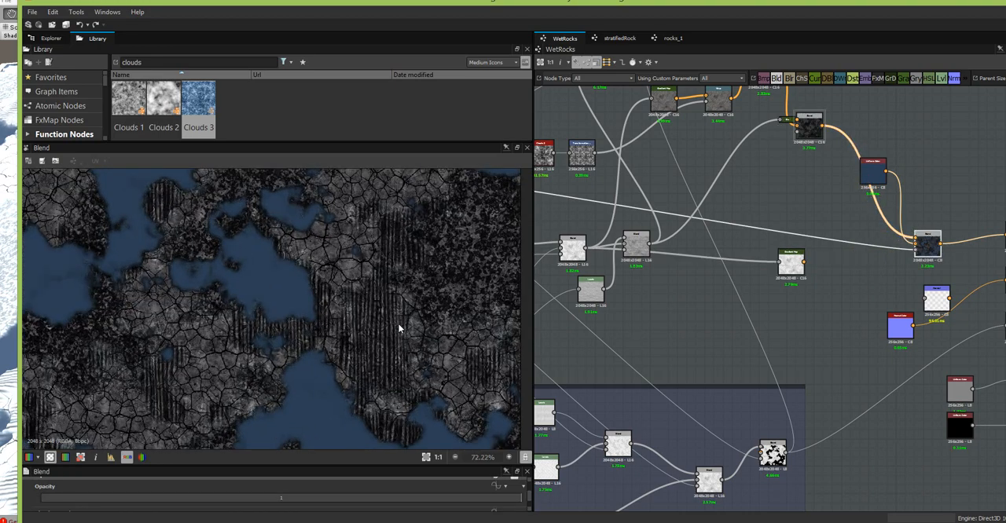
scroll(398, 324, "down", 4)
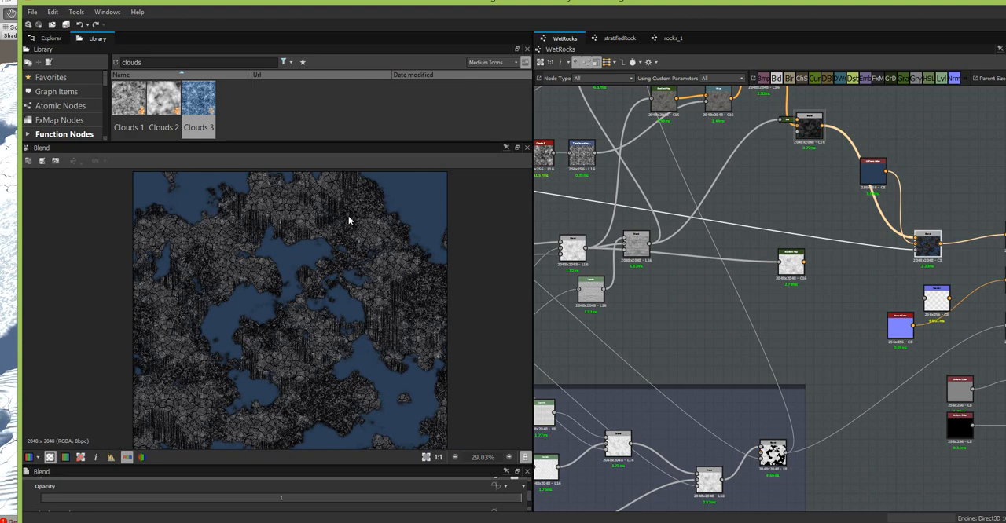
- Delete the disconnected Gradient Map and move the blue Uniform Color node clear of the rock colour connection
middle_click_drag(803, 310, 776, 290)
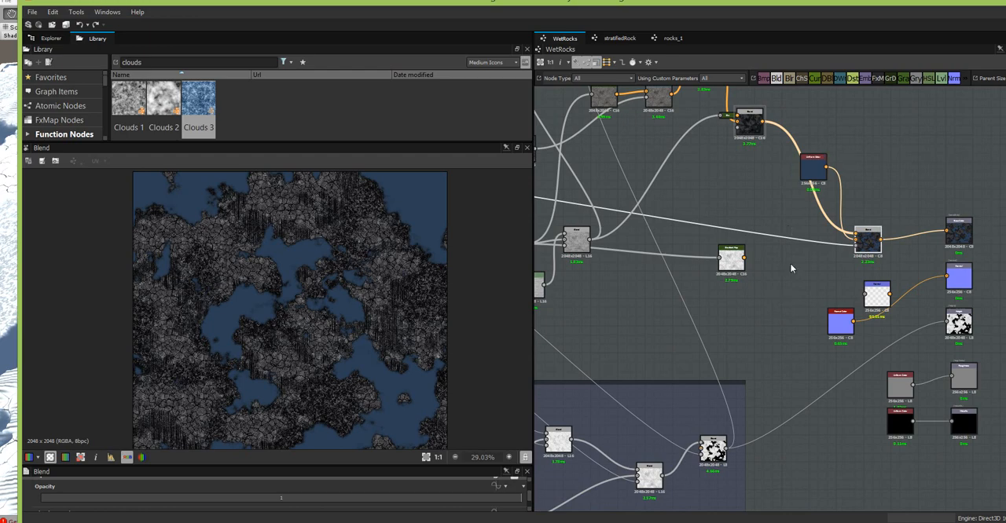
middle_click_drag(789, 319, 829, 314)
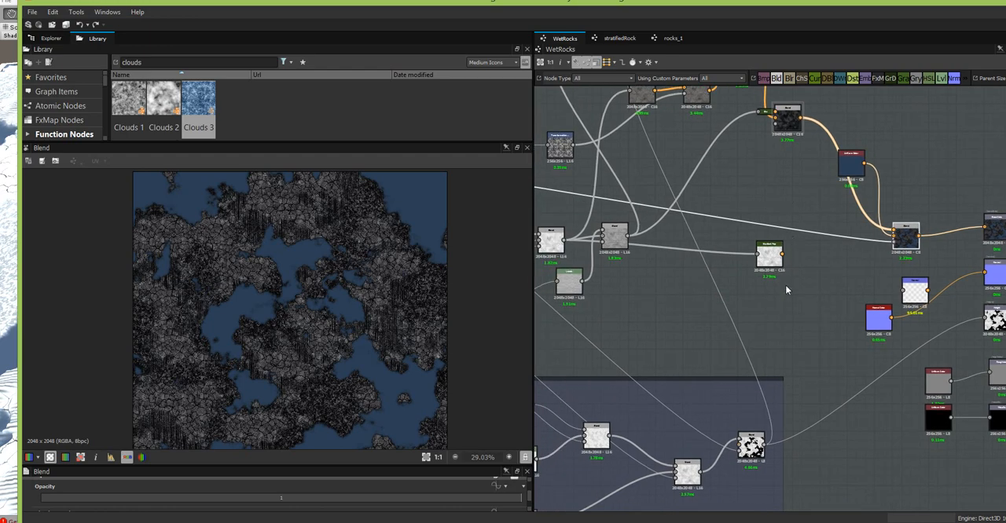
left_click(766, 252)
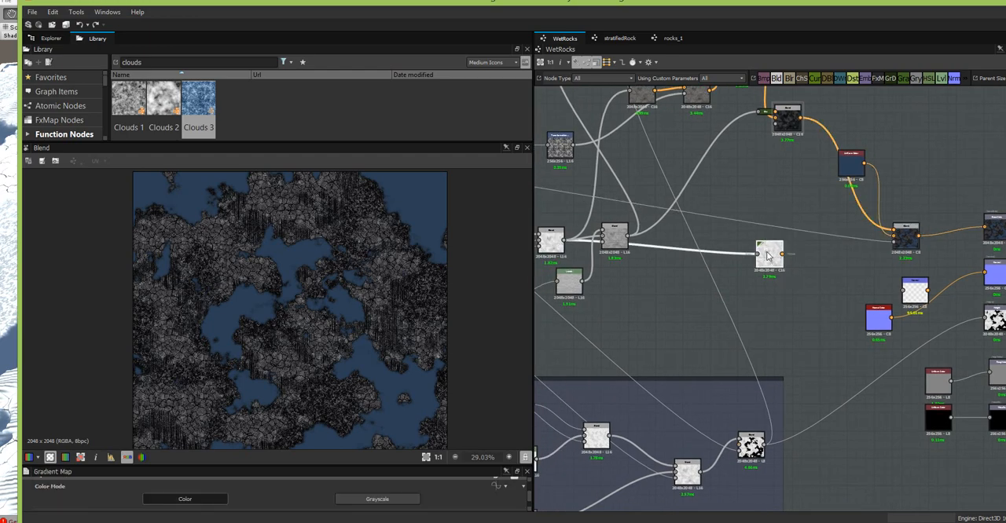
key("Delete")
middle_click_drag(806, 250, 849, 322)
left_click_drag(892, 236, 857, 282)
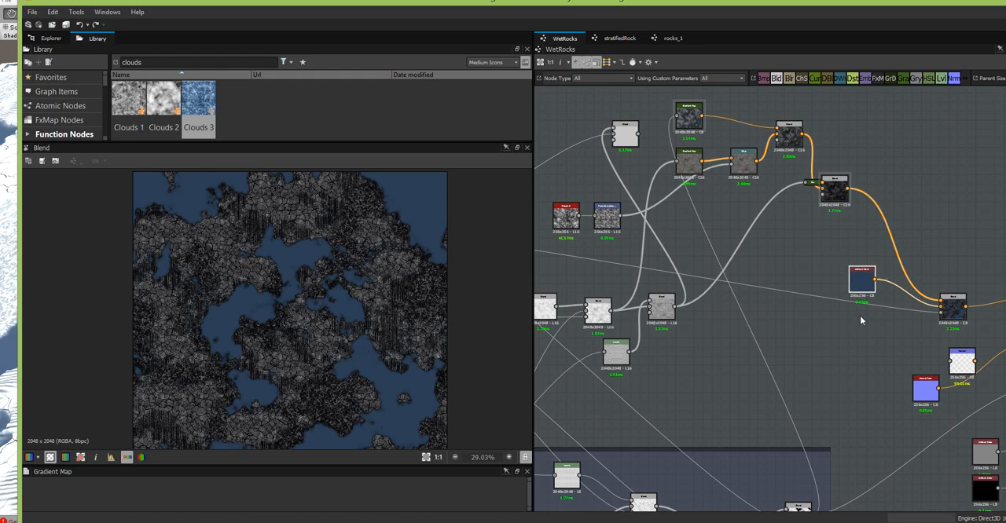
- Select the WetRocks.sbs package and save it
middle_click_drag(852, 333, 729, 203)
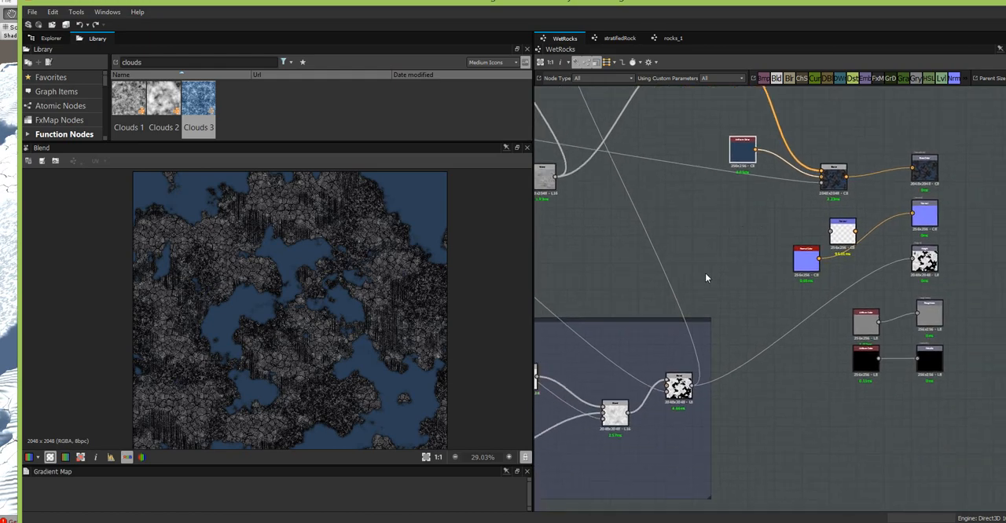
middle_click_drag(724, 182, 862, 269)
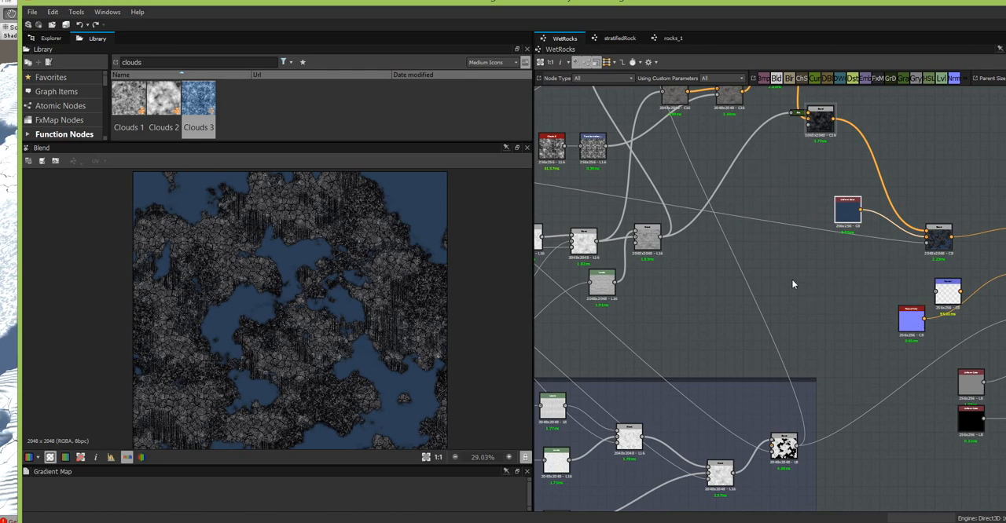
middle_click_drag(791, 274, 789, 325)
left_click(51, 38)
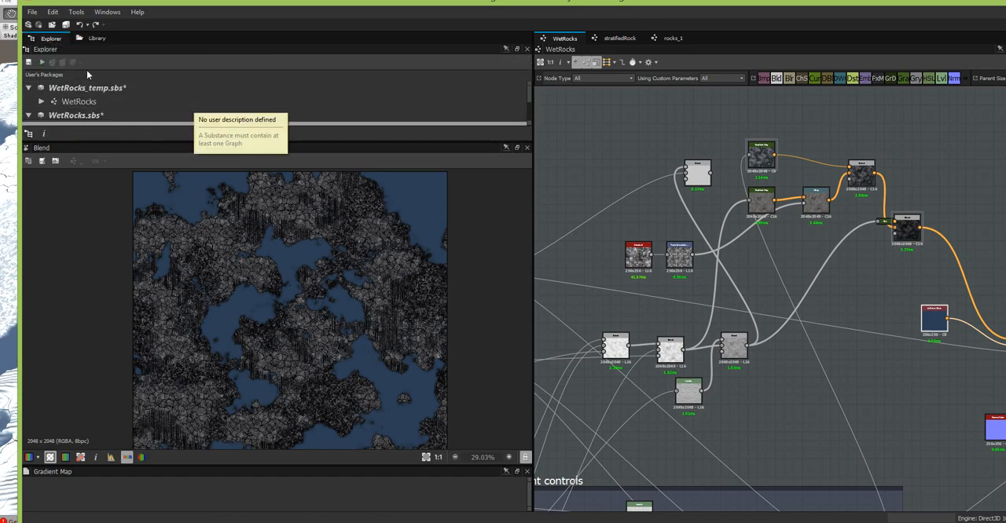
left_click(103, 116)
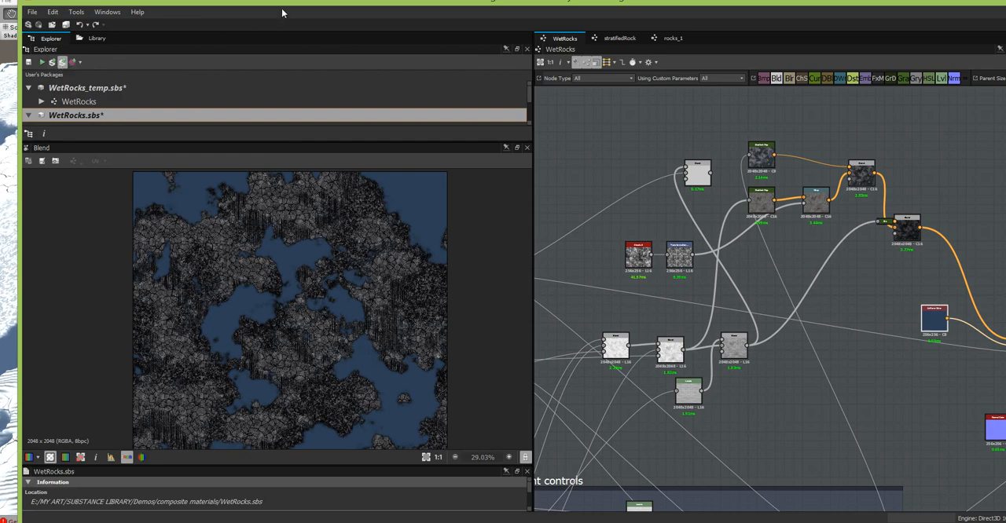
key("ctrl+s")
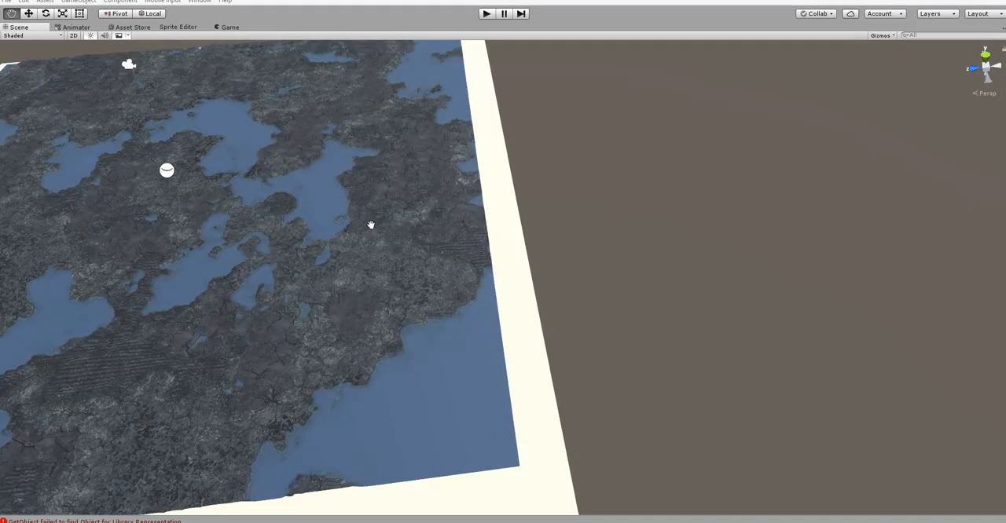
- Switch to the Unity scene and examine the rock and water colouring across the terrain from several angles and distances
left_click_drag(372, 236, 332, 318, "alt")
left_click_drag(365, 287, 674, 320)
left_click_drag(524, 285, 529, 273, "alt")
scroll(662, 354, "up", 9)
left_click_drag(672, 391, 673, 350, "alt")
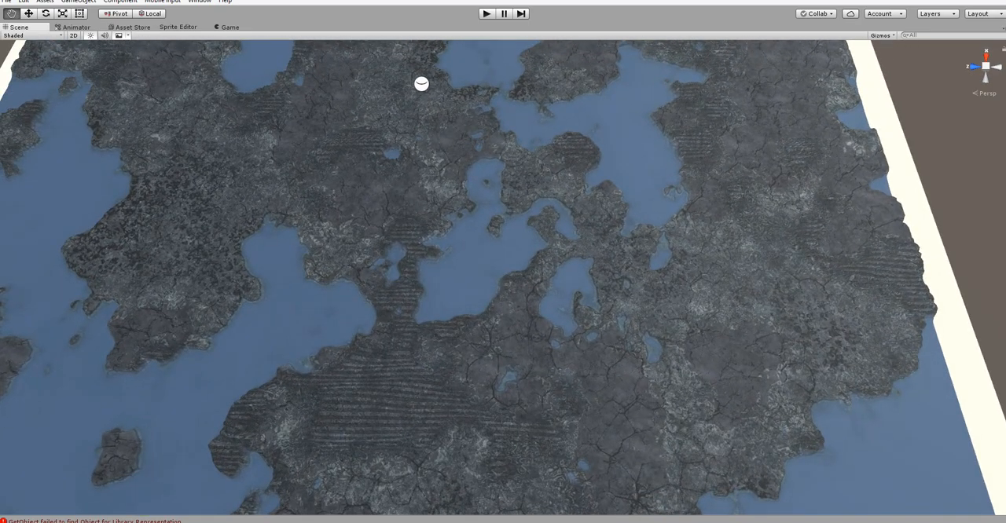
left_click_drag(0, 188, 0, 156)
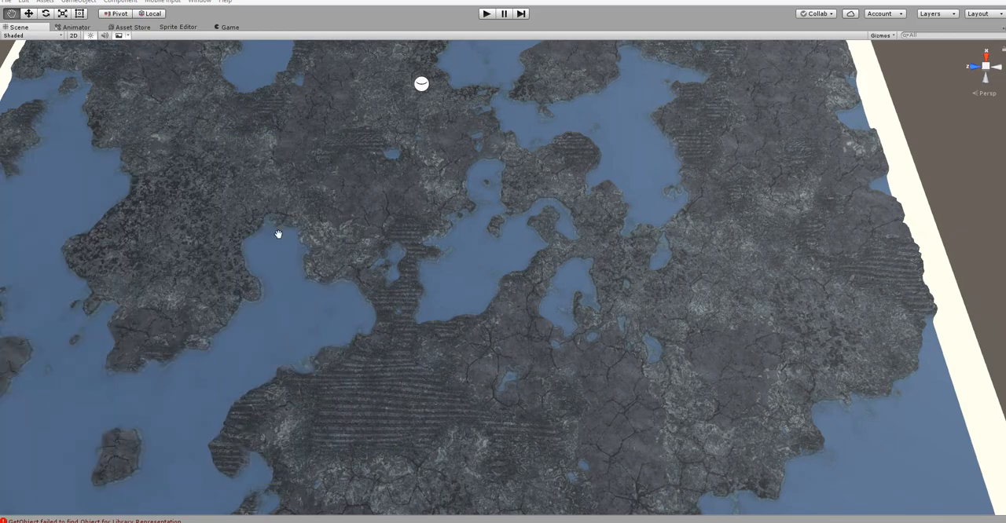
left_click_drag(599, 250, 638, 334, "alt")
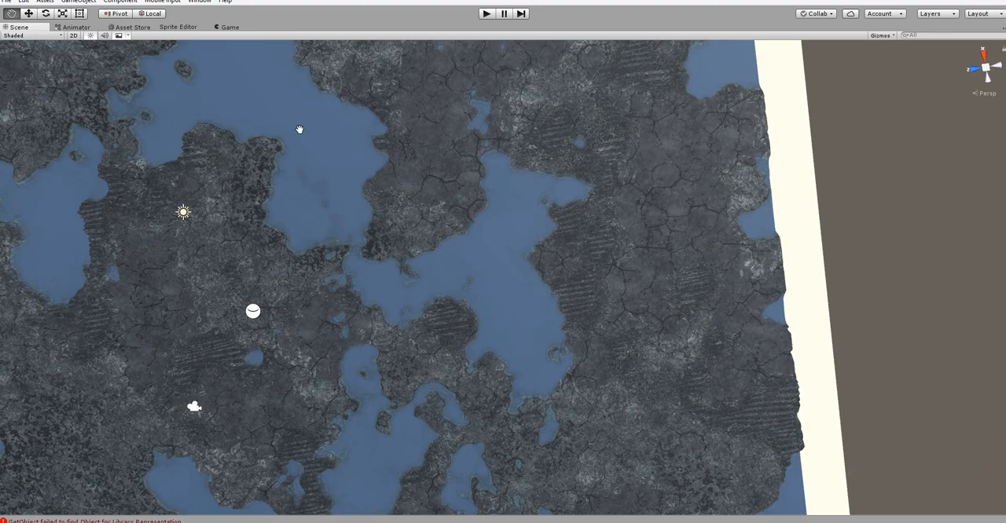
left_click_drag(479, 214, 297, 177, "alt")
left_click_drag(500, 193, 335, 165, "alt")
right_click_drag(476, 236, 519, 266, "alt")
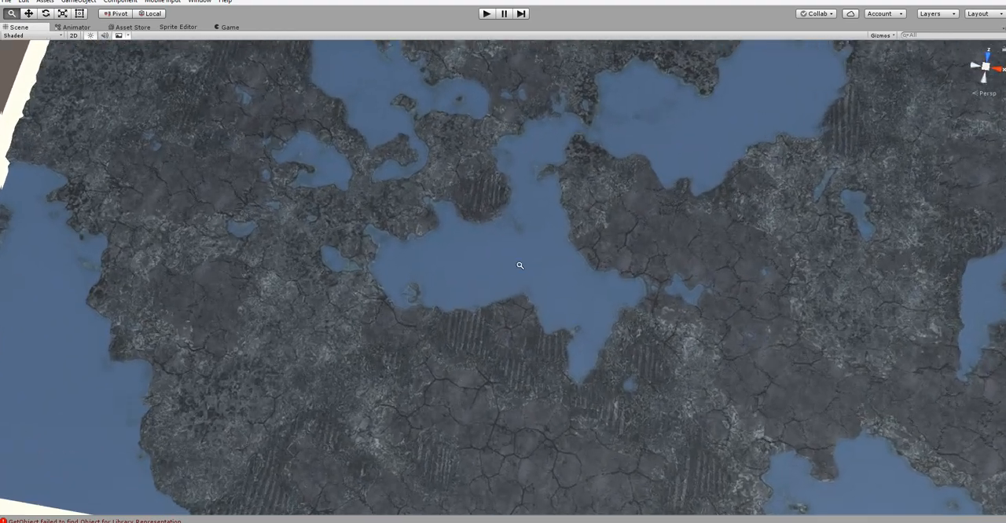
left_click_drag(519, 265, 574, 297, "alt")
middle_click_drag(633, 246, 511, 379)
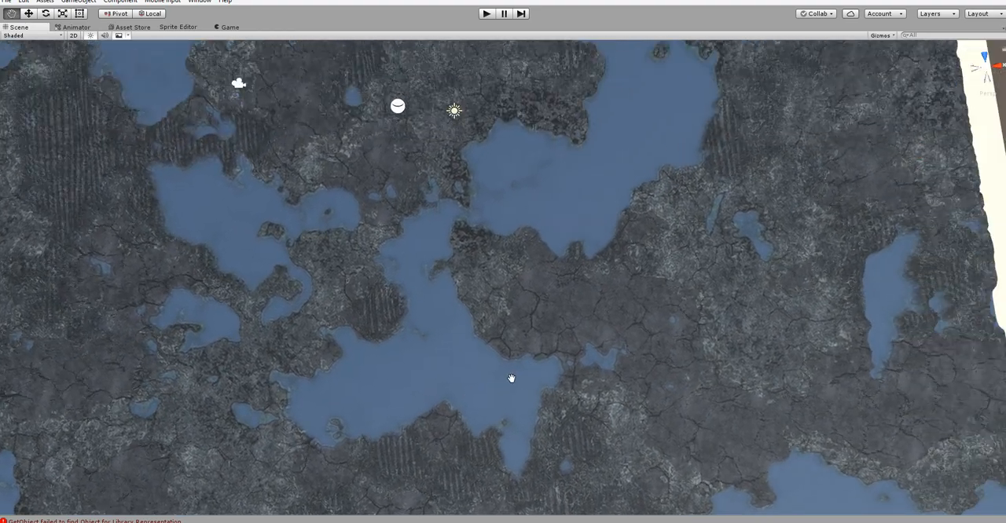
left_click_drag(511, 379, 359, 297, "alt")
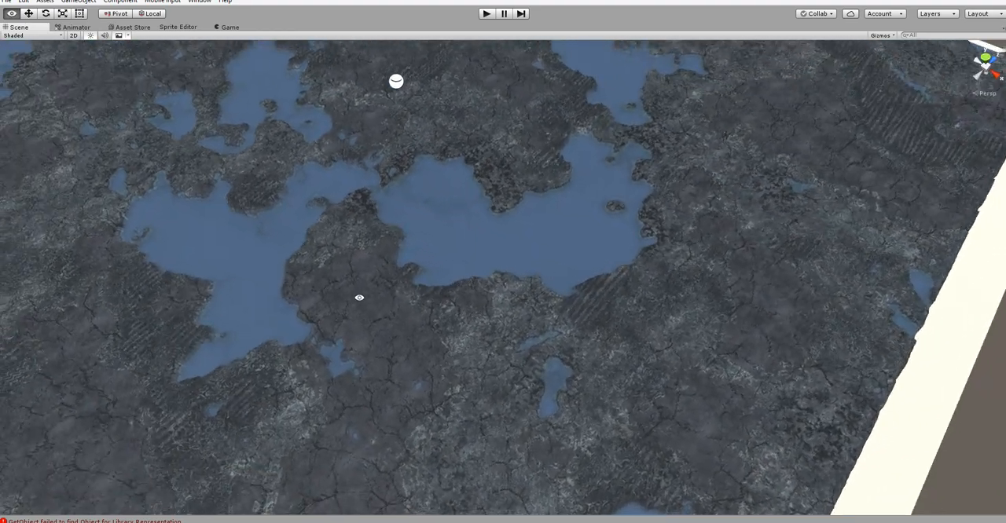
left_click_drag(496, 370, 574, 243, "alt")
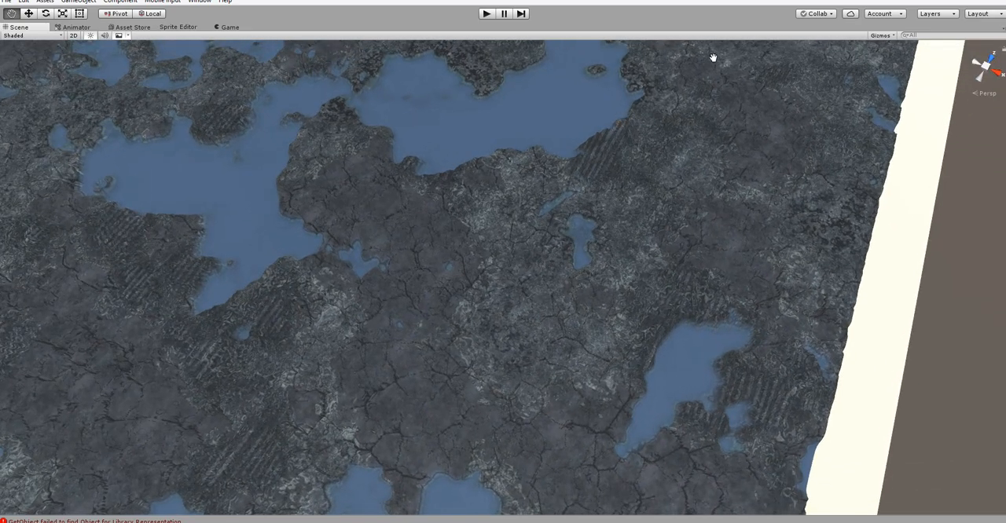